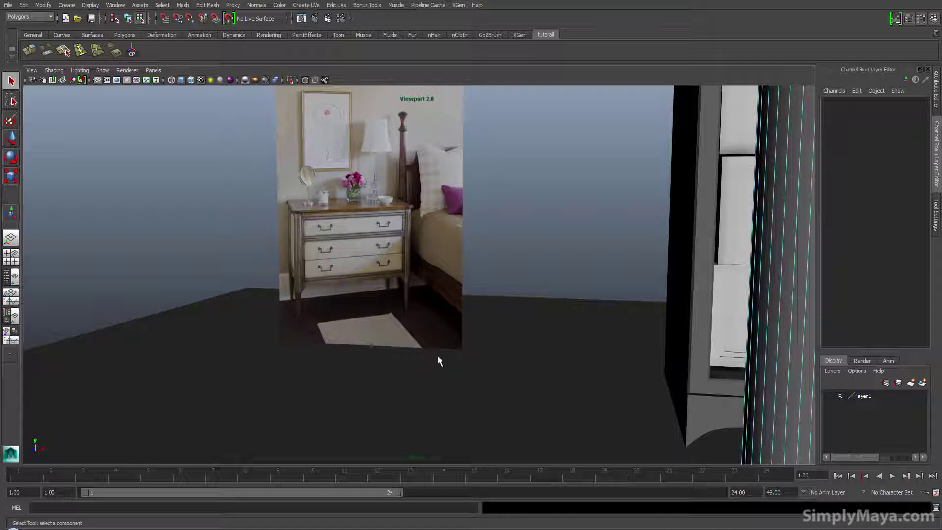
Turn off the leg's smooth preview and scale its bottom ring of vertices inward to taper the lower section.
{"action": "middle_click_drag", "start_coordinate": [496, 340], "coordinate": [309, 219], "text": "alt"}
{"action": "right_click_drag", "start_coordinate": [366, 301], "coordinate": [395, 290]}
{"action": "left_click", "coordinate": [354, 322]}
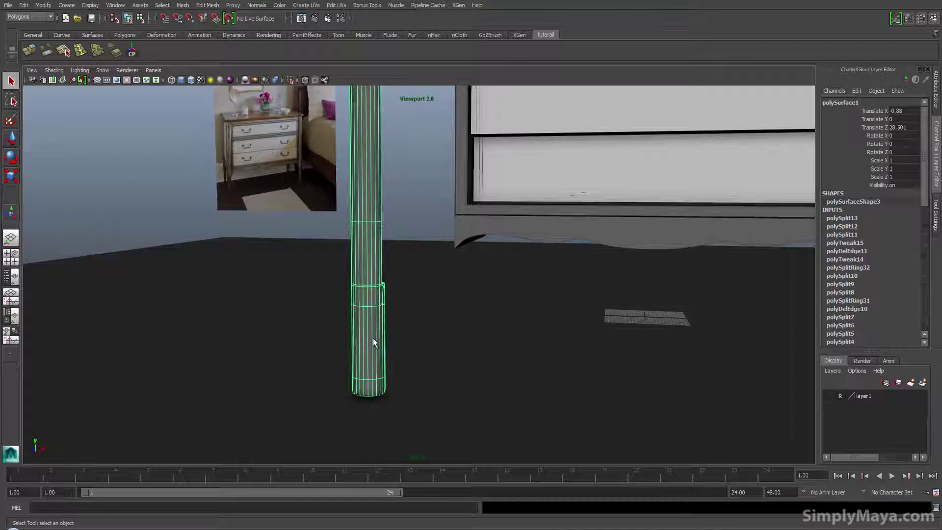
{"action": "key", "text": "1"}
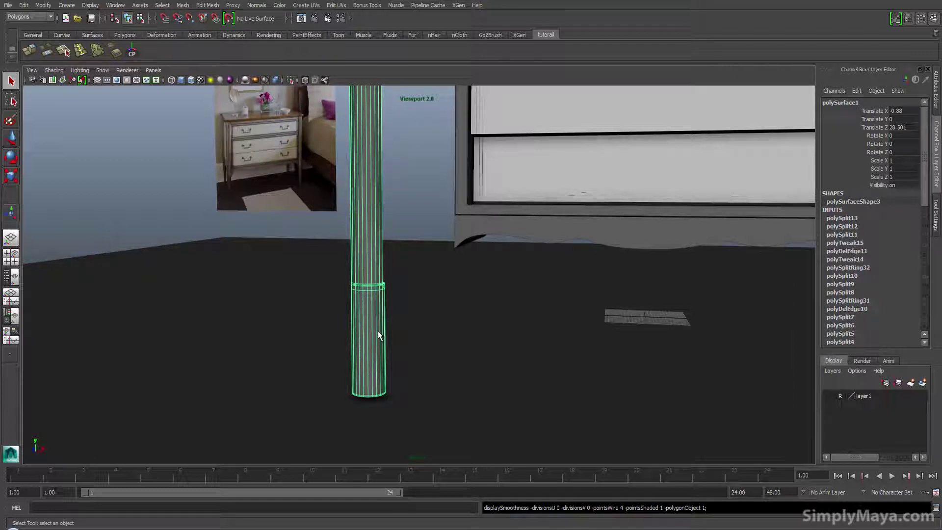
{"action": "key", "text": "F8"}
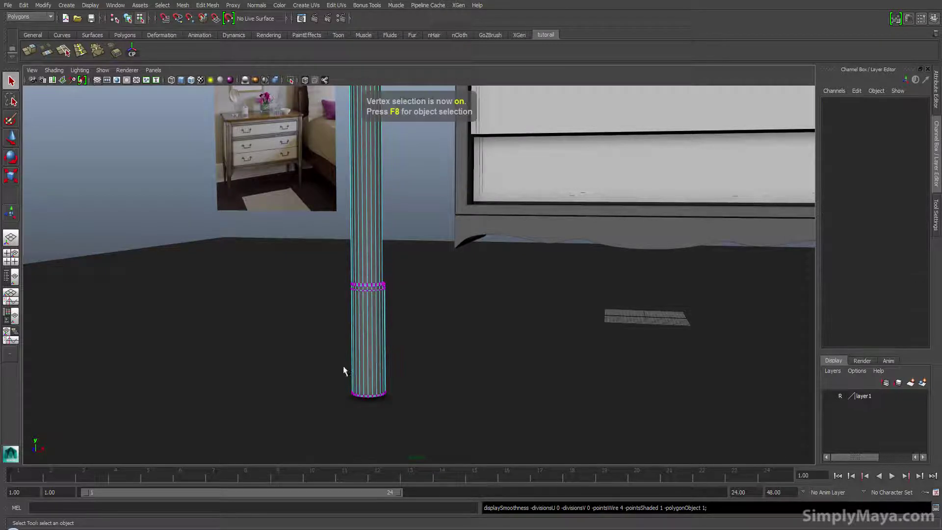
{"action": "left_click_drag", "start_coordinate": [329, 369], "coordinate": [396, 384]}
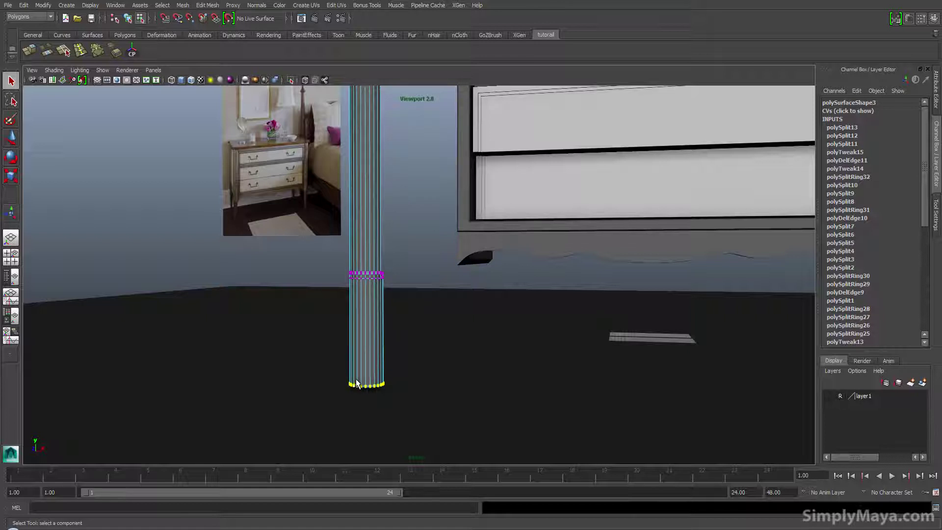
{"action": "key", "text": "r"}
{"action": "left_click_drag", "start_coordinate": [370, 381], "coordinate": [361, 386]}
{"action": "left_click", "coordinate": [411, 260]}
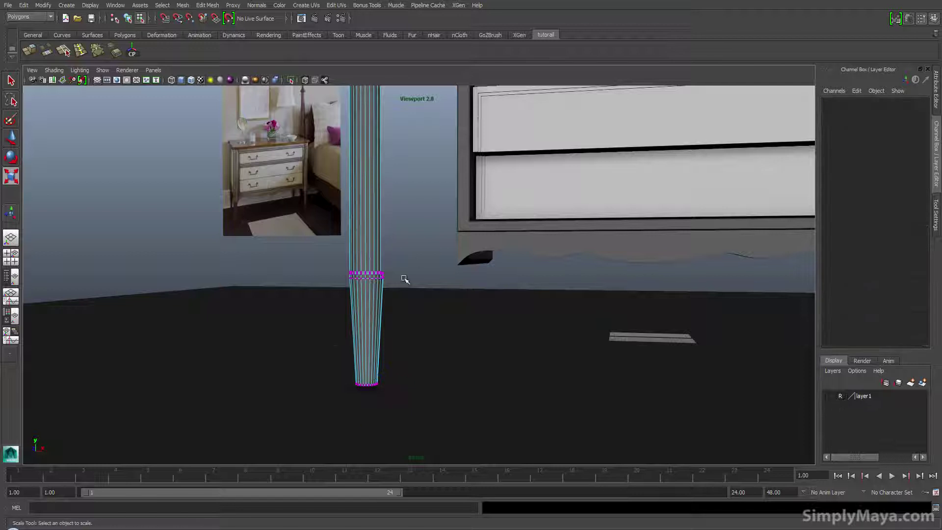
Insert an edge loop around the leg's collar, just above the collar's lower edge.
{"action": "right_click_drag", "start_coordinate": [337, 349], "coordinate": [471, 365], "text": "alt"}
{"action": "middle_click_drag", "start_coordinate": [382, 366], "coordinate": [479, 372], "text": "alt"}
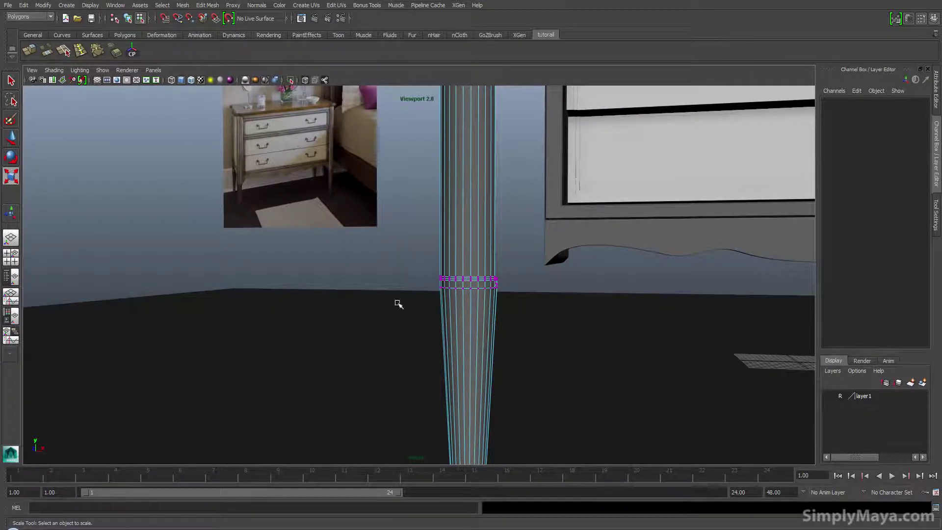
{"action": "middle_click_drag", "start_coordinate": [437, 324], "coordinate": [384, 265], "text": "alt"}
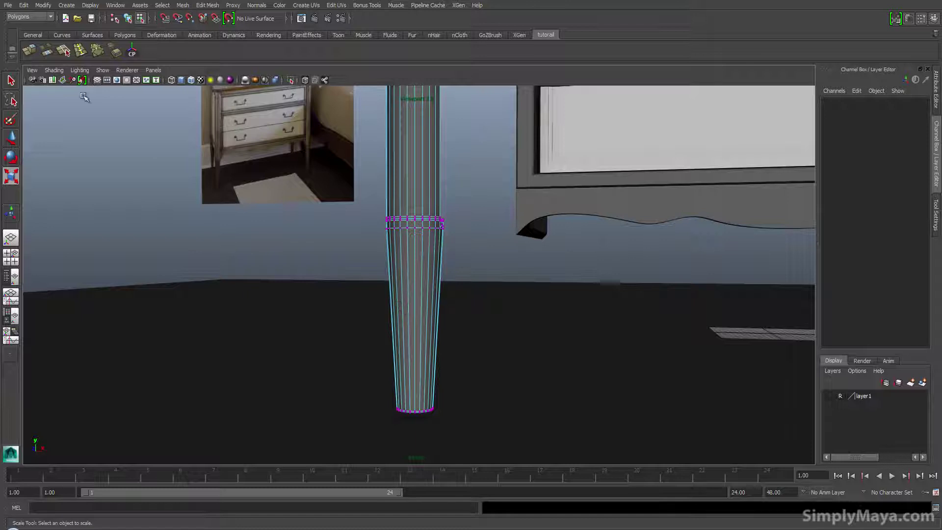
{"action": "left_click", "coordinate": [79, 51]}
{"action": "left_click_drag", "start_coordinate": [426, 237], "coordinate": [434, 233]}
{"action": "middle_click_drag", "start_coordinate": [385, 222], "coordinate": [377, 285], "text": "alt"}
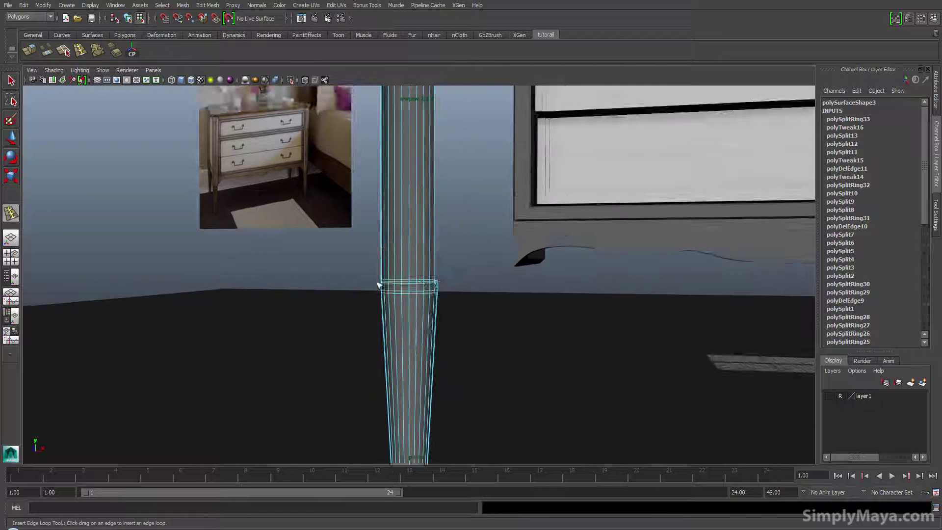
Scale the collar's lowest edge loop inward to form a step between the collar and the tapered foot.
{"action": "right_click_drag", "start_coordinate": [379, 285], "coordinate": [652, 316], "text": "alt"}
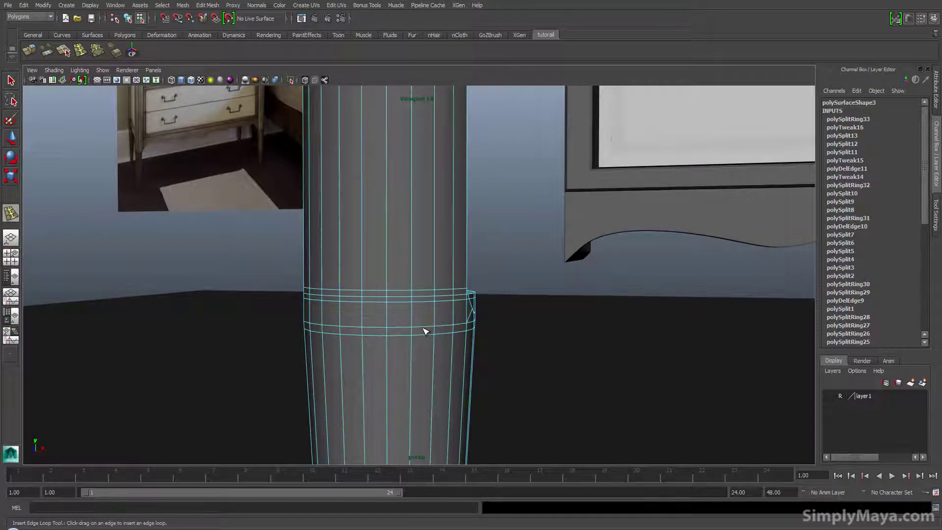
{"action": "key", "text": "q"}
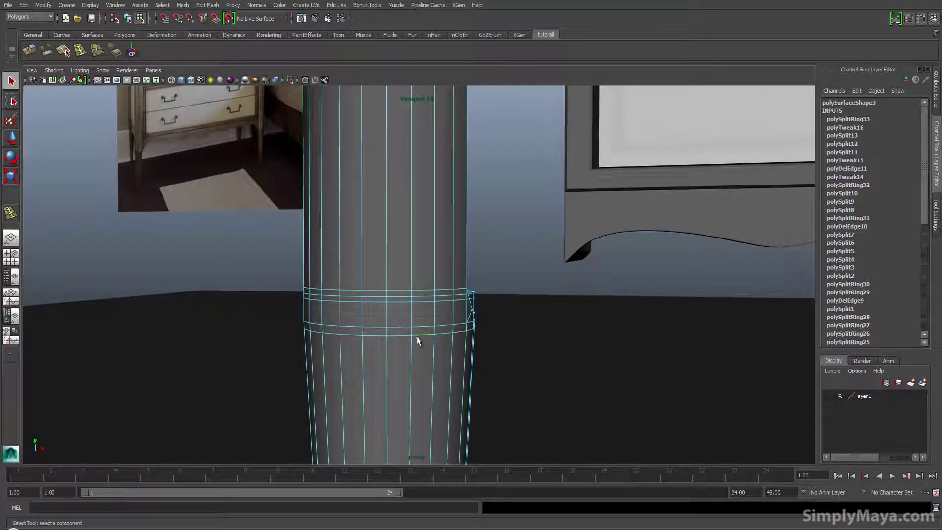
{"action": "key", "text": "r"}
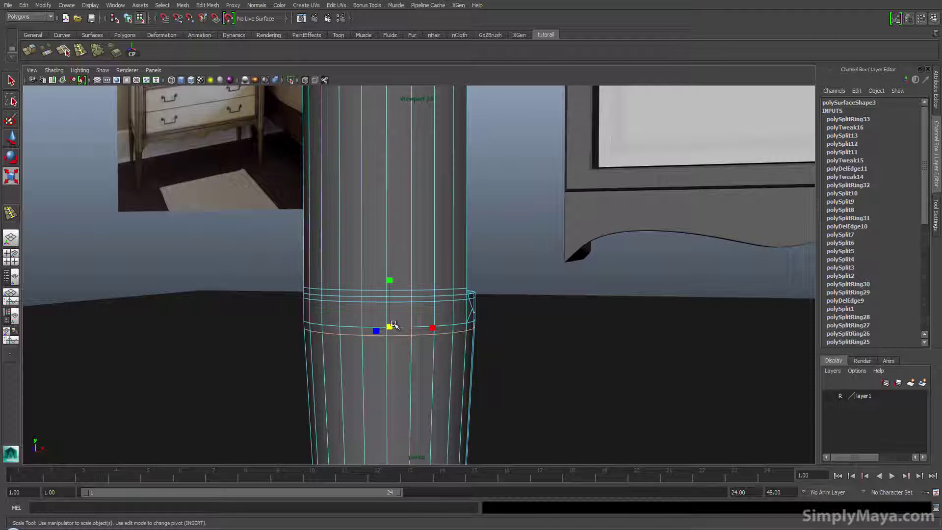
{"action": "left_click_drag", "start_coordinate": [389, 328], "coordinate": [371, 330]}
{"action": "middle_click_drag", "start_coordinate": [371, 330], "coordinate": [335, 235], "text": "alt"}
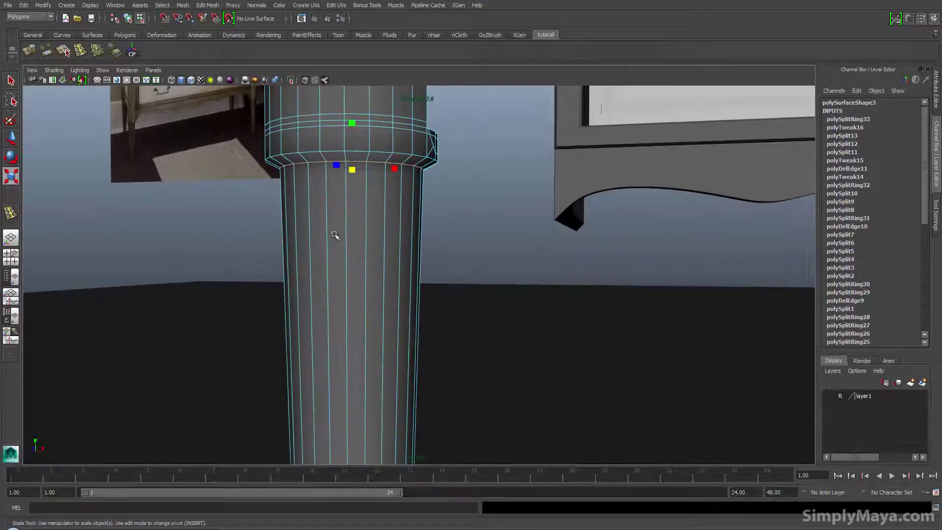
{"action": "scroll", "coordinate": [345, 302], "scroll_direction": "down", "scroll_amount": 7}
{"action": "left_click_drag", "start_coordinate": [348, 318], "coordinate": [337, 317], "text": "alt"}
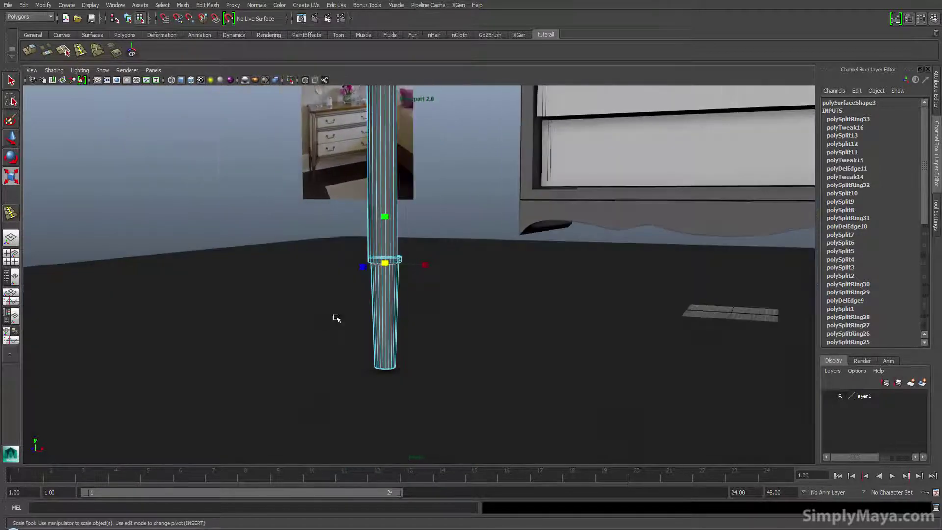
{"action": "left_click", "coordinate": [451, 229]}
{"action": "left_click_drag", "start_coordinate": [453, 229], "coordinate": [442, 250], "text": "alt"}
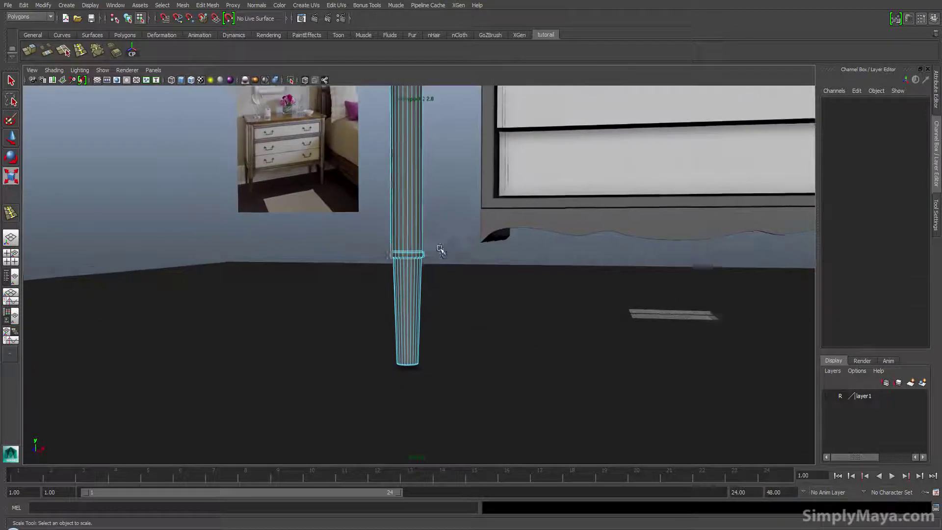
Insert two supporting edge loops at the collar step, one on its sloped underside and one just below it.
{"action": "middle_click_drag", "start_coordinate": [441, 268], "coordinate": [414, 252], "text": "alt"}
{"action": "right_click_drag", "start_coordinate": [357, 280], "coordinate": [677, 295], "text": "alt"}
{"action": "middle_click_drag", "start_coordinate": [206, 231], "coordinate": [339, 309], "text": "alt"}
{"action": "right_click_drag", "start_coordinate": [314, 293], "coordinate": [431, 282], "text": "alt"}
{"action": "middle_click_drag", "start_coordinate": [431, 282], "coordinate": [352, 257], "text": "alt"}
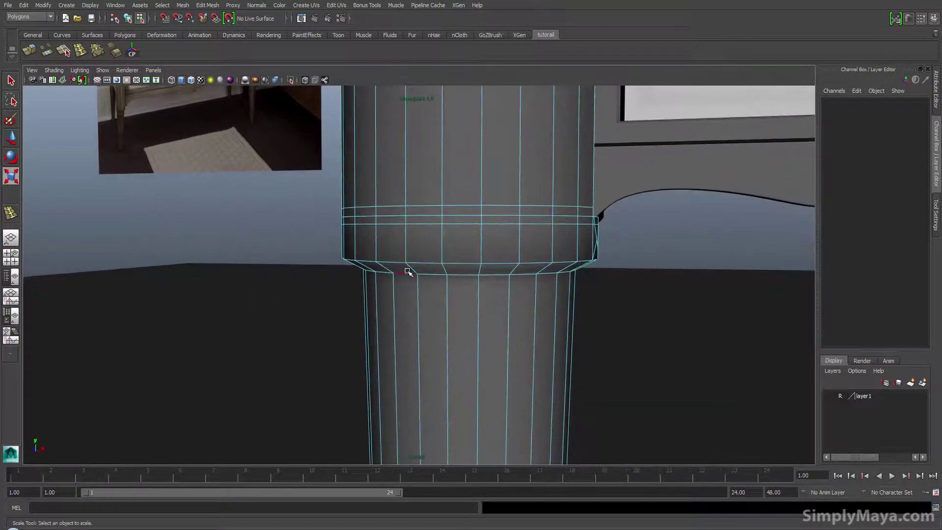
{"action": "left_click", "coordinate": [87, 55]}
{"action": "left_click_drag", "start_coordinate": [448, 273], "coordinate": [446, 270]}
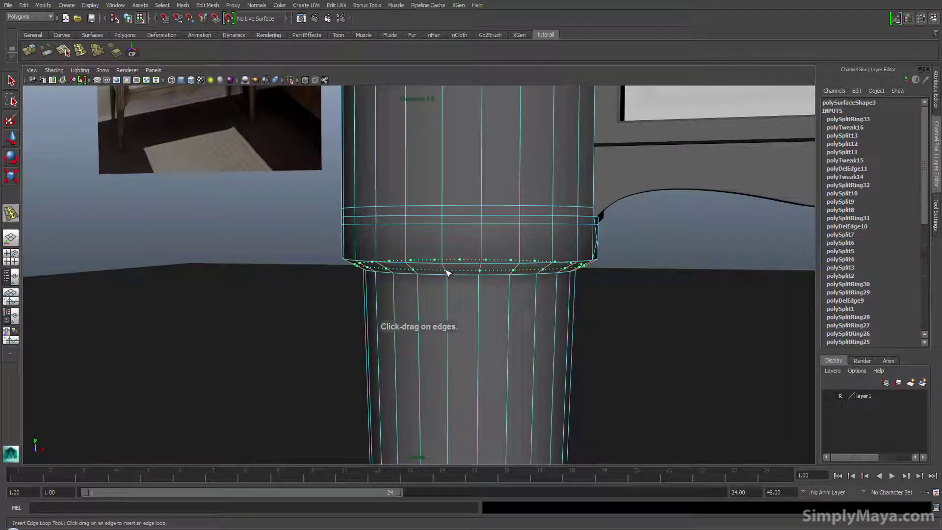
{"action": "left_click", "coordinate": [448, 283]}
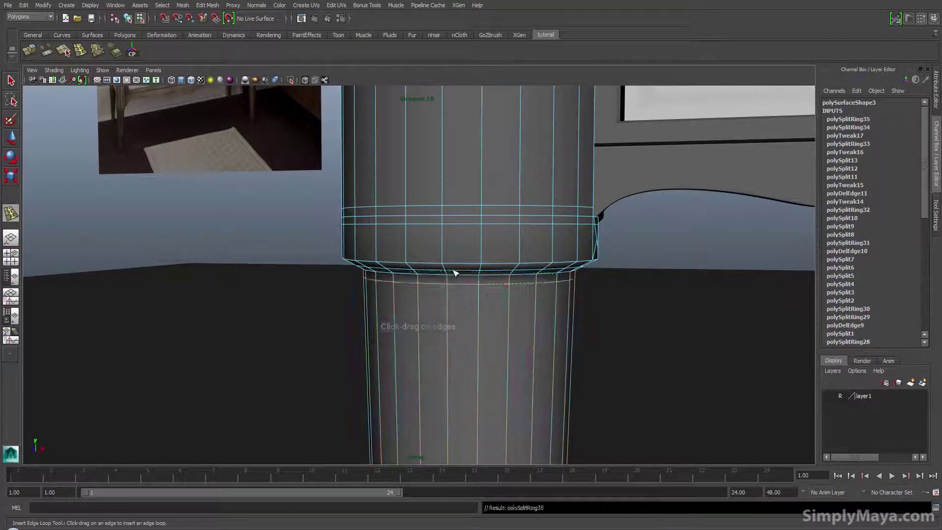
Preview the leg smoothed in object mode and examine the collar step from several angles.
{"action": "scroll", "coordinate": [469, 278], "scroll_direction": "down", "scroll_amount": 5}
{"action": "key", "text": "3"}
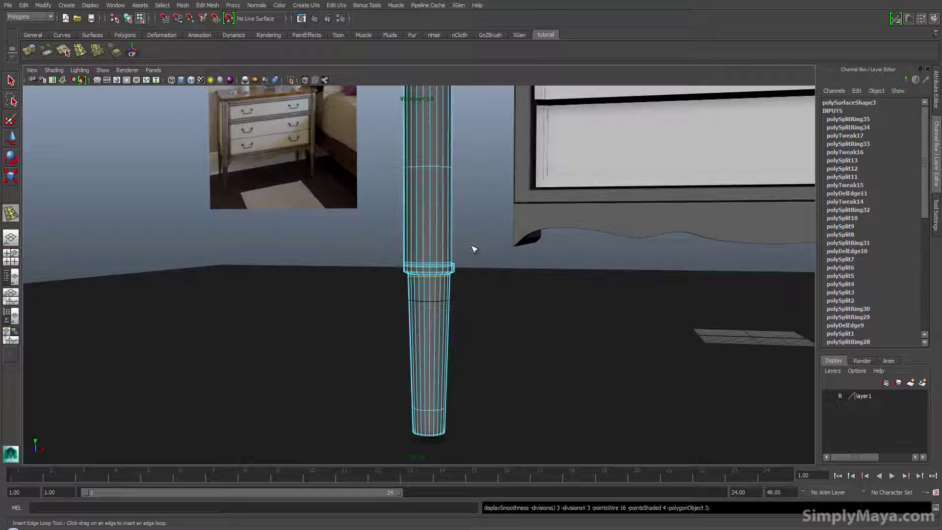
{"action": "key", "text": "F8"}
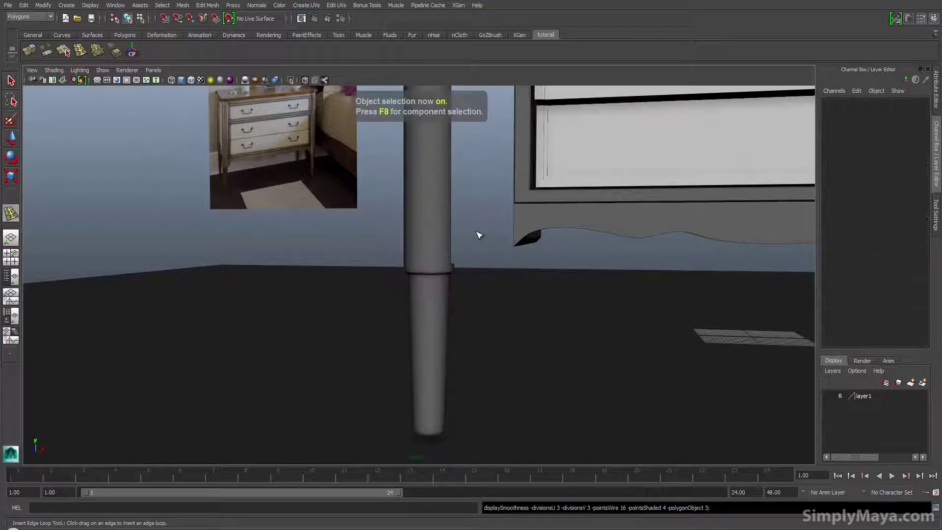
{"action": "left_click_drag", "start_coordinate": [433, 293], "coordinate": [571, 286], "text": "alt"}
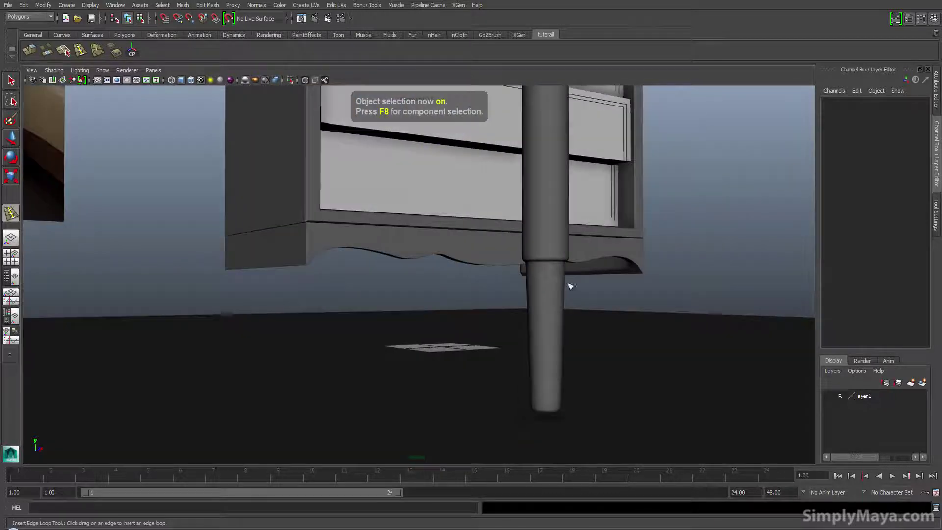
{"action": "left_click_drag", "start_coordinate": [497, 270], "coordinate": [387, 271], "text": "alt"}
{"action": "key", "text": "y"}
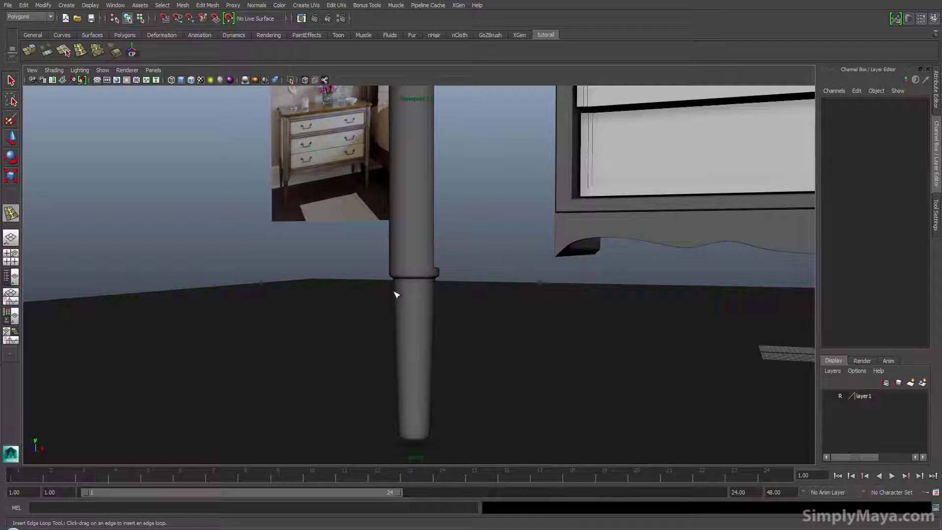
{"action": "middle_click_drag", "start_coordinate": [434, 348], "coordinate": [430, 371], "text": "alt"}
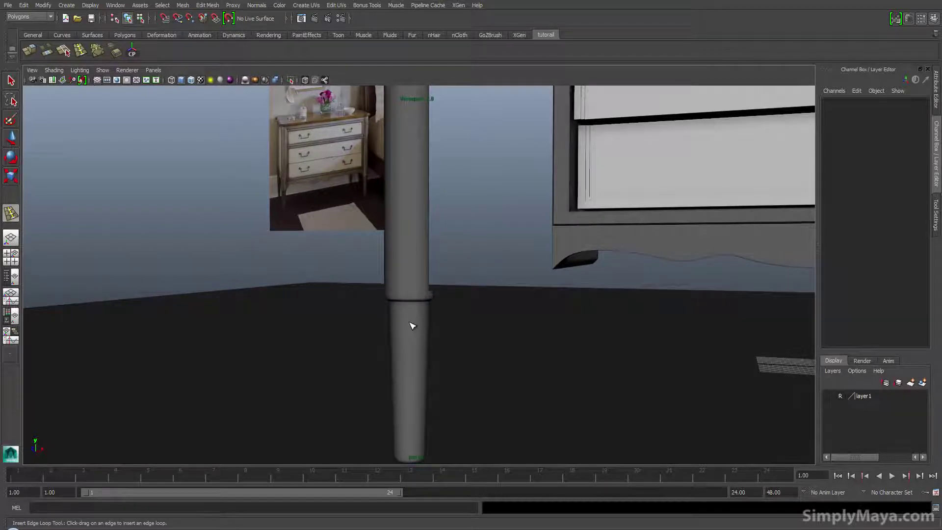
Turn off the leg's smooth preview and insert two closely spaced edge loops around the tapered section, near the foot.
{"action": "key", "text": "q"}
{"action": "left_click", "coordinate": [412, 325]}
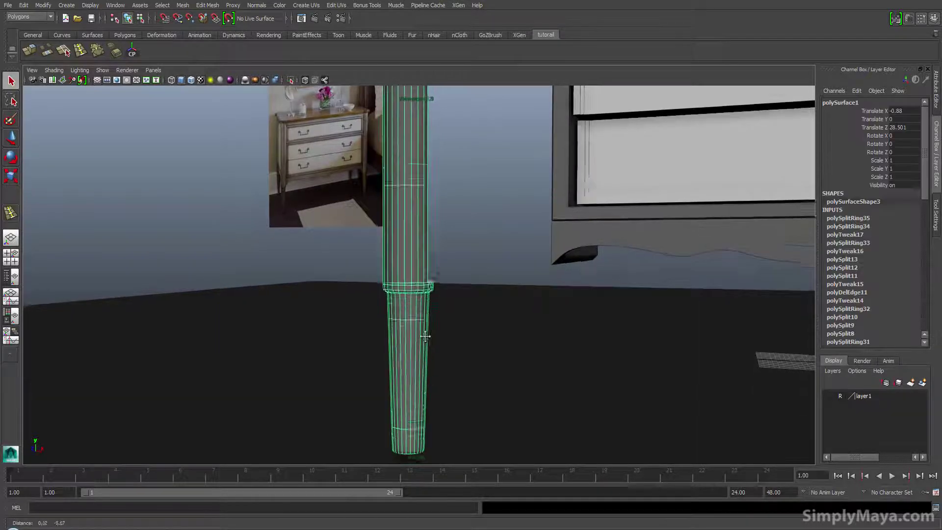
{"action": "left_click_drag", "start_coordinate": [411, 326], "coordinate": [424, 299], "text": "alt"}
{"action": "key", "text": "1"}
{"action": "middle_click_drag", "start_coordinate": [422, 306], "coordinate": [433, 285], "text": "alt"}
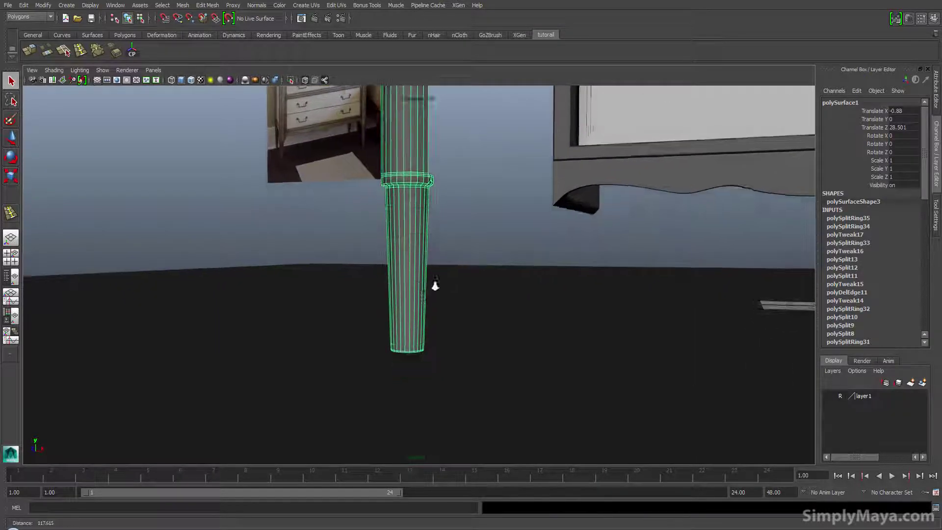
{"action": "right_click_drag", "start_coordinate": [433, 284], "coordinate": [451, 302], "text": "alt"}
{"action": "middle_click_drag", "start_coordinate": [452, 303], "coordinate": [512, 324], "text": "alt"}
{"action": "right_click_drag", "start_coordinate": [511, 323], "coordinate": [513, 340], "text": "alt"}
{"action": "middle_click_drag", "start_coordinate": [513, 341], "coordinate": [463, 309], "text": "alt"}
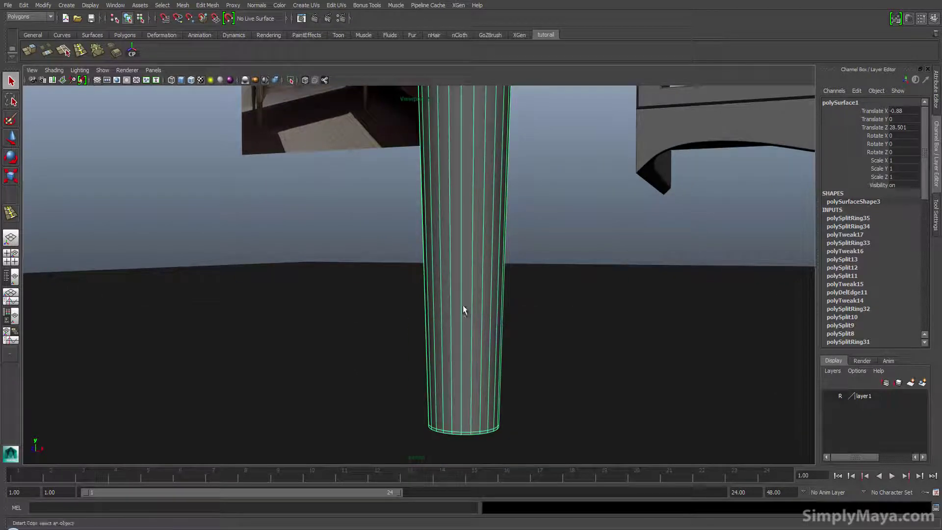
{"action": "left_click", "coordinate": [80, 51]}
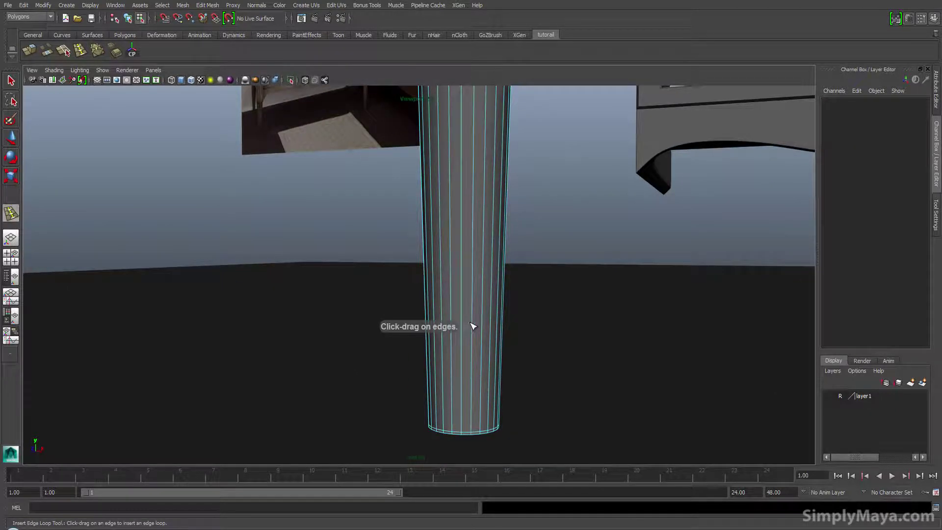
{"action": "left_click_drag", "start_coordinate": [473, 327], "coordinate": [474, 336]}
{"action": "middle_click_drag", "start_coordinate": [474, 337], "coordinate": [456, 337], "text": "alt"}
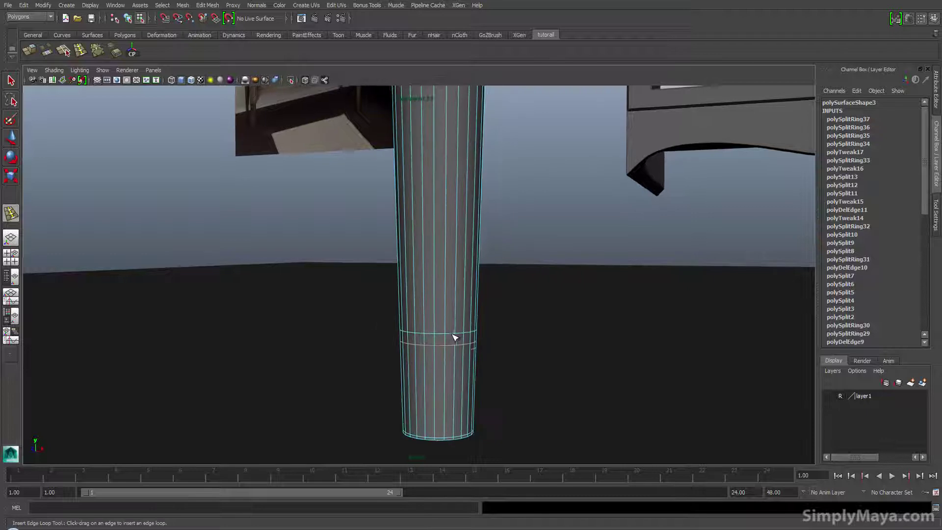
Extrude the ring of faces between the two new loops and scale it inward to about 0.883 as a groove.
{"action": "key", "text": "q"}
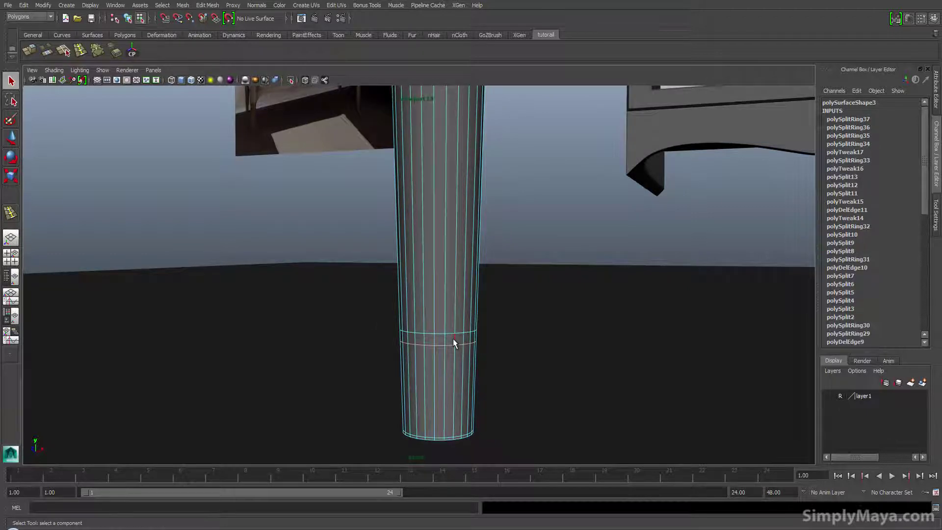
{"action": "key", "text": "F11"}
{"action": "double_click", "coordinate": [443, 337]}
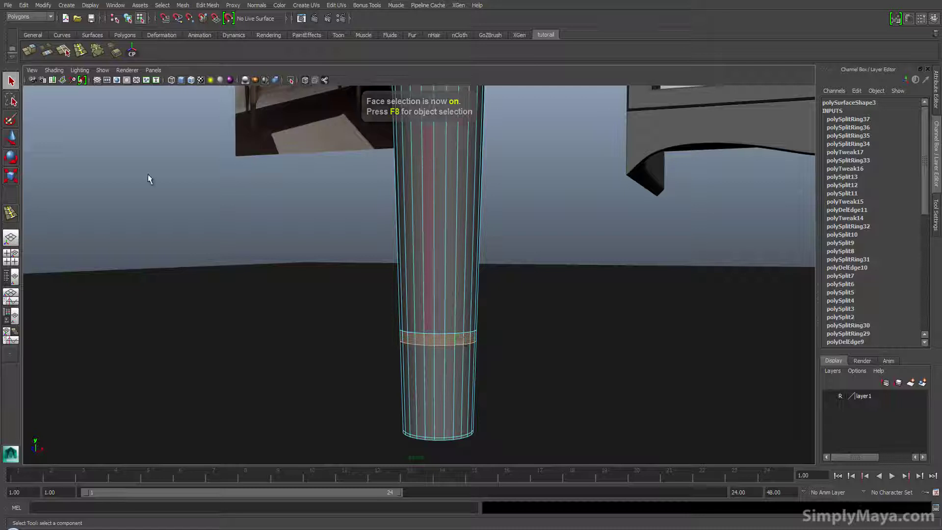
{"action": "key", "text": "ctrl+e"}
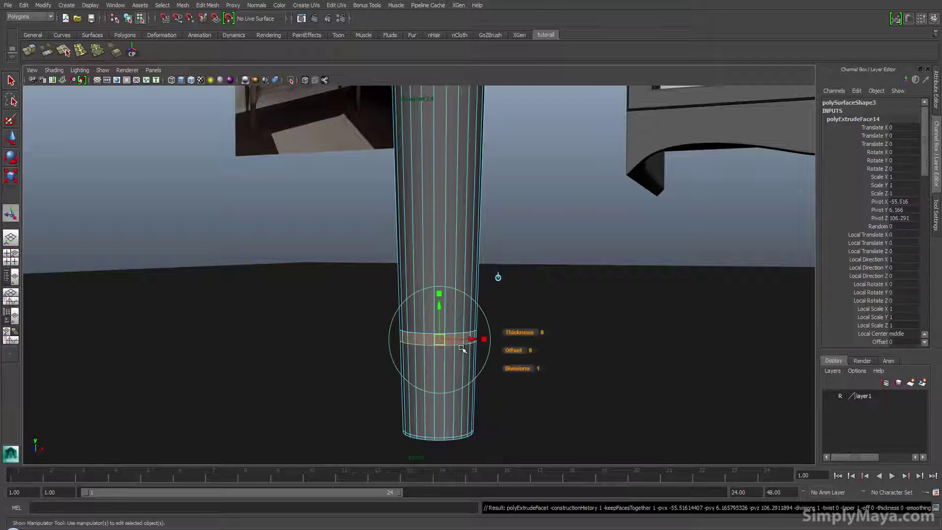
{"action": "left_click", "coordinate": [497, 277]}
{"action": "left_click", "coordinate": [439, 290]}
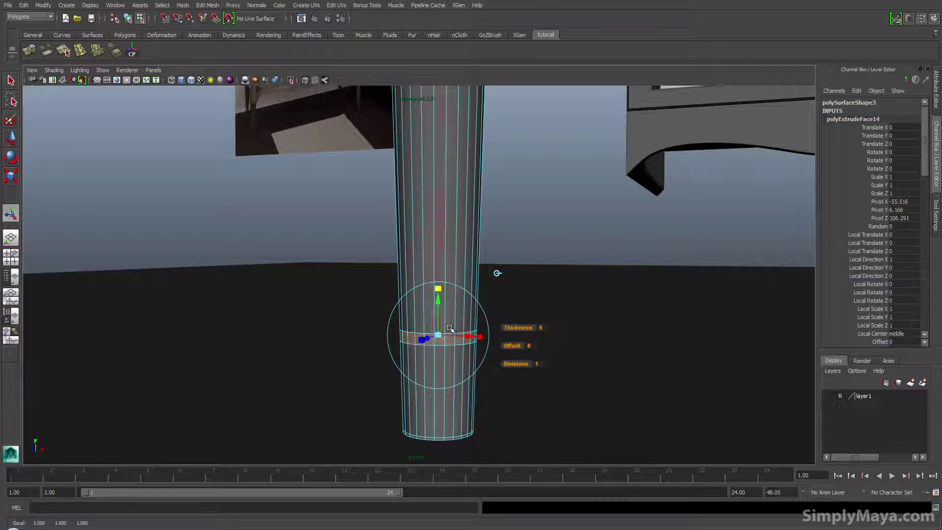
{"action": "left_click_drag", "start_coordinate": [440, 336], "coordinate": [437, 336]}
Adjust the groove extrusion's scale to about 0.869 and preview the leg smoothed.
{"action": "right_click_drag", "start_coordinate": [449, 334], "coordinate": [596, 378], "text": "alt"}
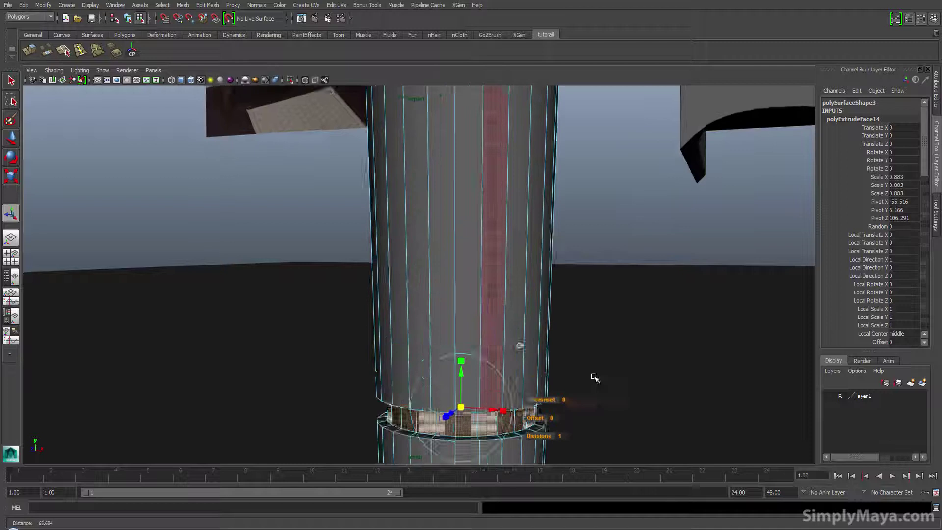
{"action": "middle_click_drag", "start_coordinate": [595, 378], "coordinate": [574, 342], "text": "alt"}
{"action": "left_click_drag", "start_coordinate": [427, 342], "coordinate": [427, 343]}
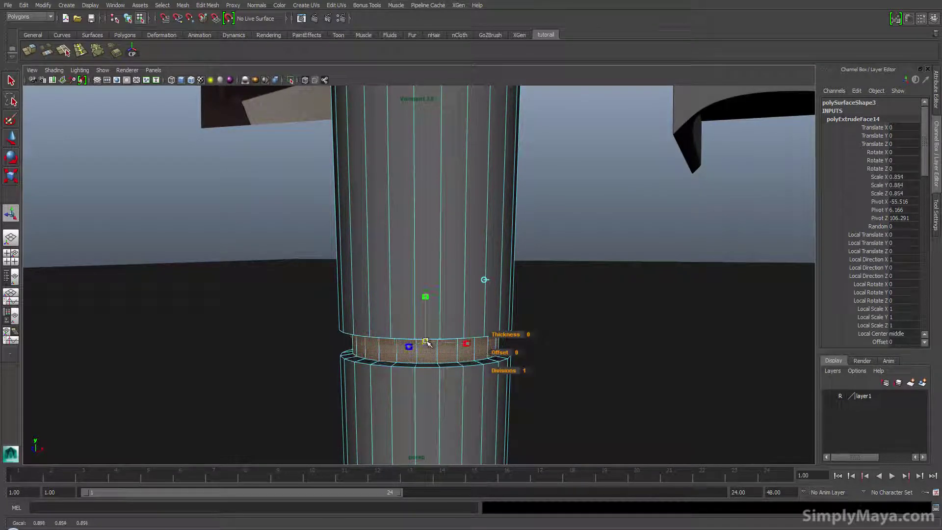
{"action": "key", "text": "ctrl+z"}
{"action": "key", "text": "t"}
{"action": "middle_click_drag", "start_coordinate": [427, 342], "coordinate": [427, 301], "text": "alt"}
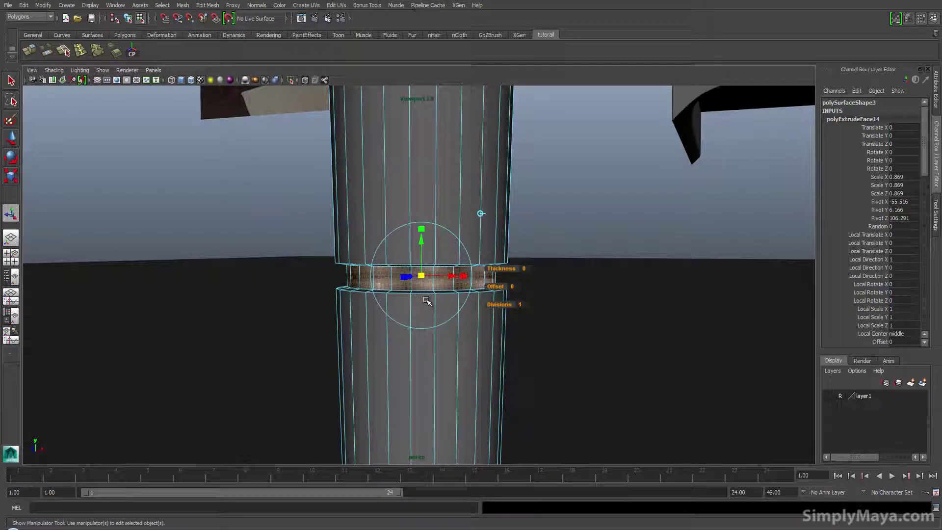
{"action": "key", "text": "3"}
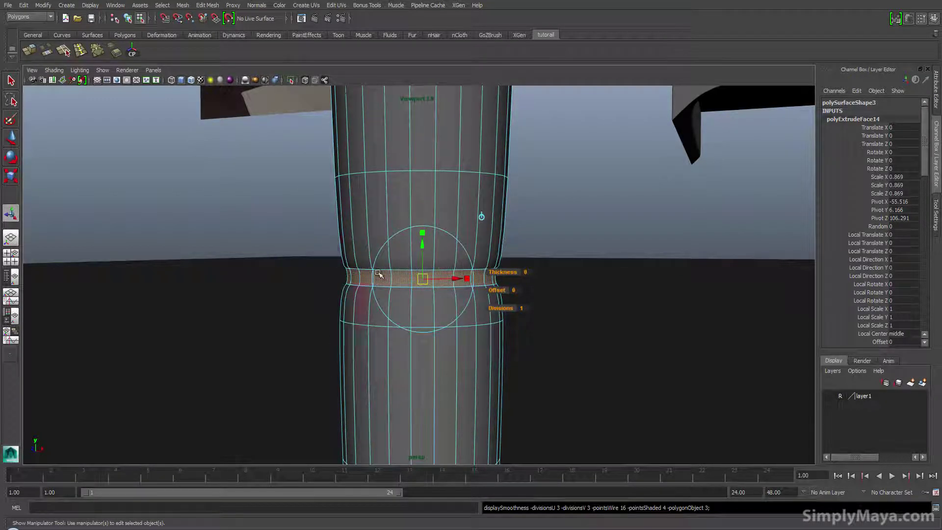
Turn off the leg's smooth preview, insert supporting edge loops close above and below the groove, and preview the result smoothed.
{"action": "key", "text": "1"}
{"action": "left_click", "coordinate": [80, 49]}
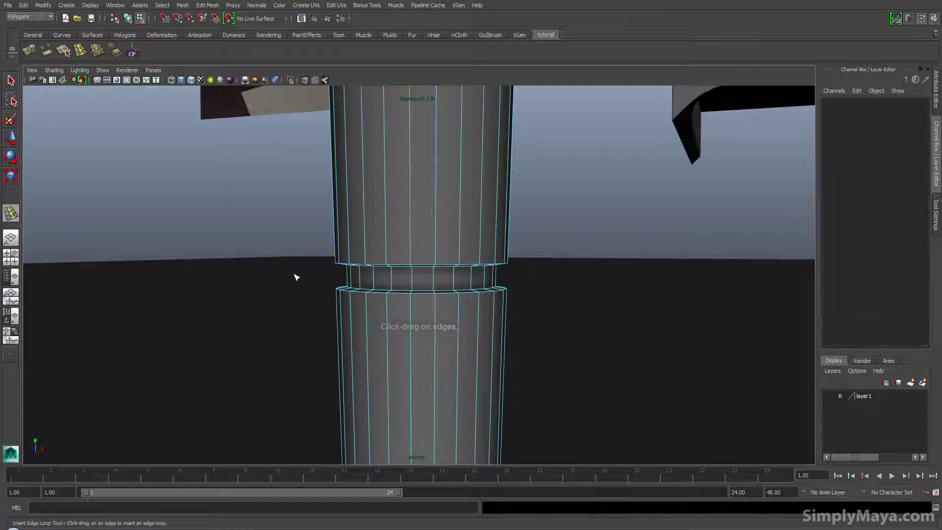
{"action": "left_click_drag", "start_coordinate": [389, 310], "coordinate": [401, 300]}
{"action": "left_click_drag", "start_coordinate": [388, 261], "coordinate": [383, 263]}
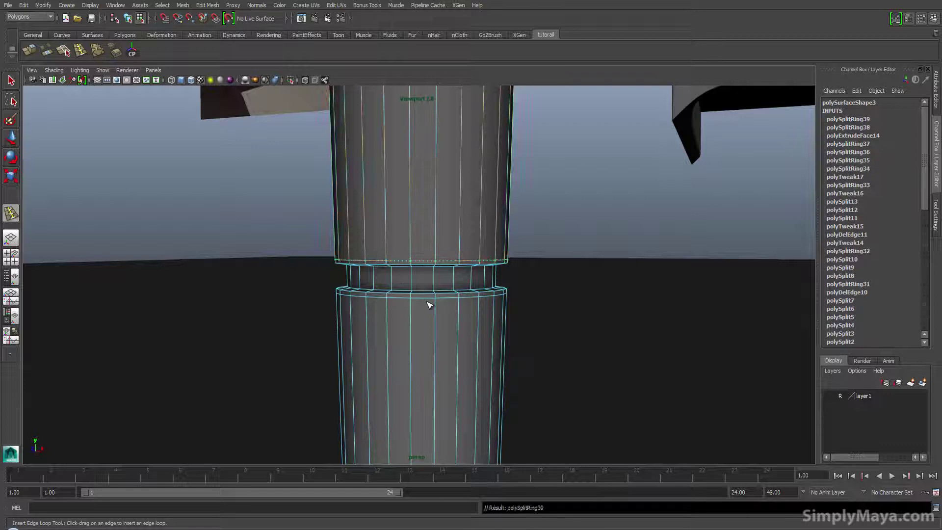
{"action": "key", "text": "3"}
{"action": "right_click_drag", "start_coordinate": [450, 266], "coordinate": [510, 243]}
{"action": "left_click", "coordinate": [536, 231]}
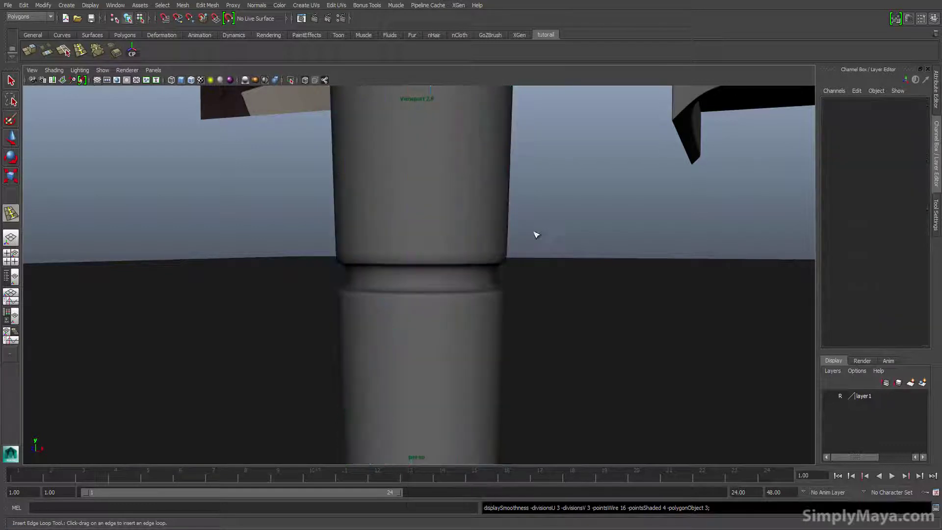
Turn off the leg's smooth preview and insert two more edge loops around the foot section, just below the groove.
{"action": "left_click", "coordinate": [430, 278]}
{"action": "key", "text": "1"}
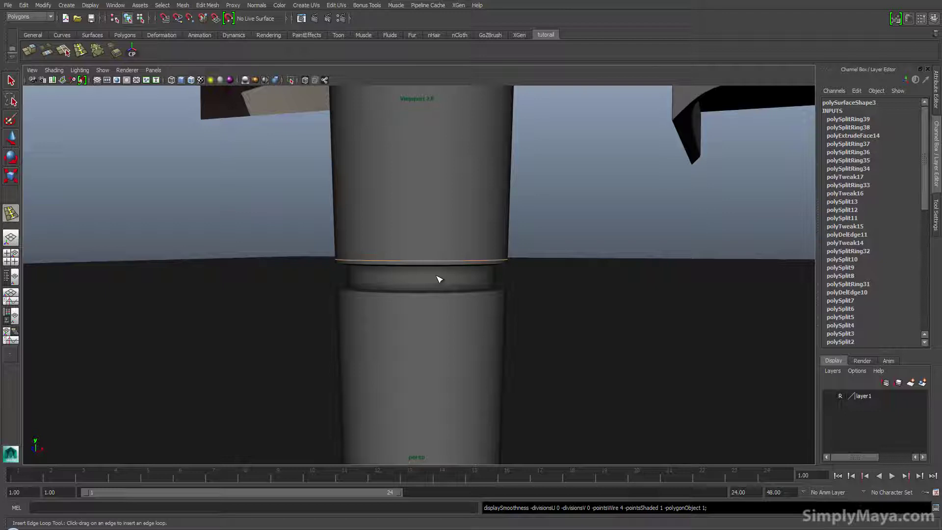
{"action": "key", "text": "q"}
{"action": "left_click", "coordinate": [446, 309]}
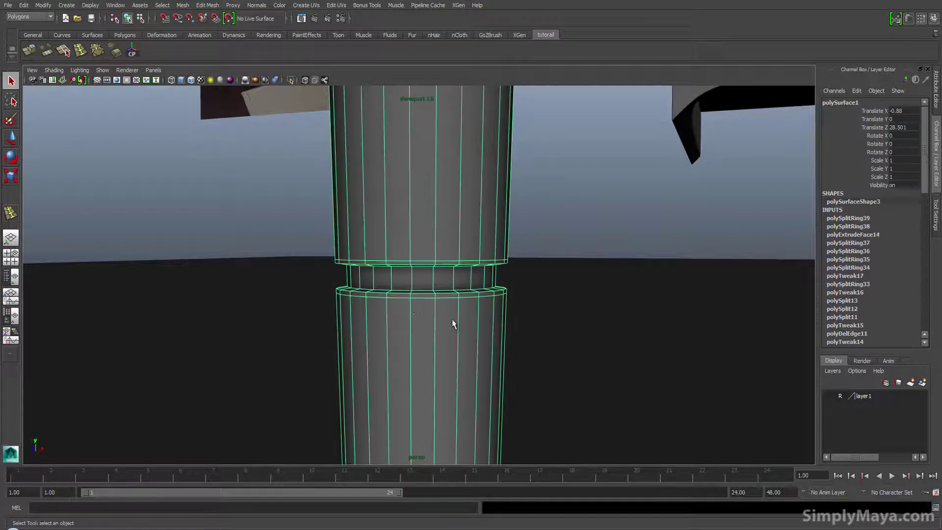
{"action": "middle_click_drag", "start_coordinate": [452, 323], "coordinate": [414, 280], "text": "alt"}
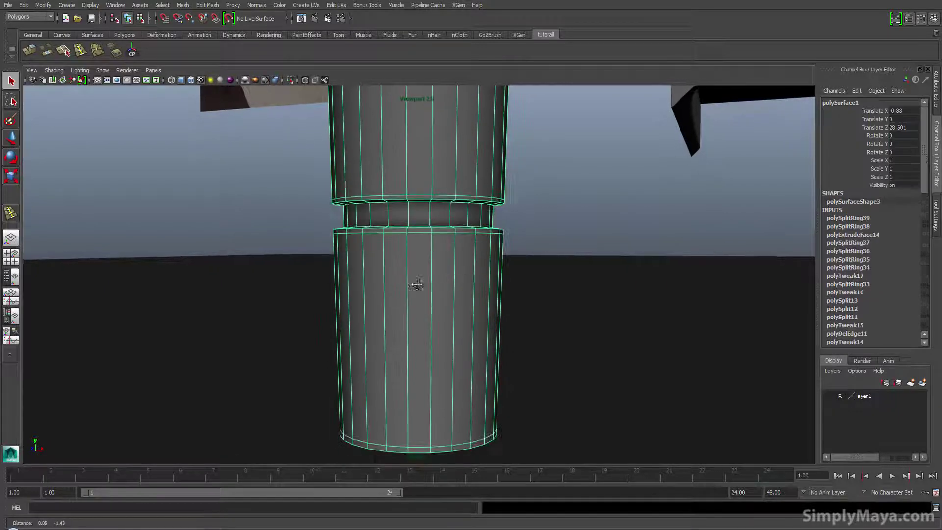
{"action": "left_click", "coordinate": [80, 51]}
{"action": "mouse_move", "coordinate": [432, 257]}
{"action": "left_mouse_down"}
{"action": "mouse_move", "coordinate": [431, 236]}
{"action": "mouse_move", "coordinate": [435, 262]}
{"action": "left_mouse_up"}
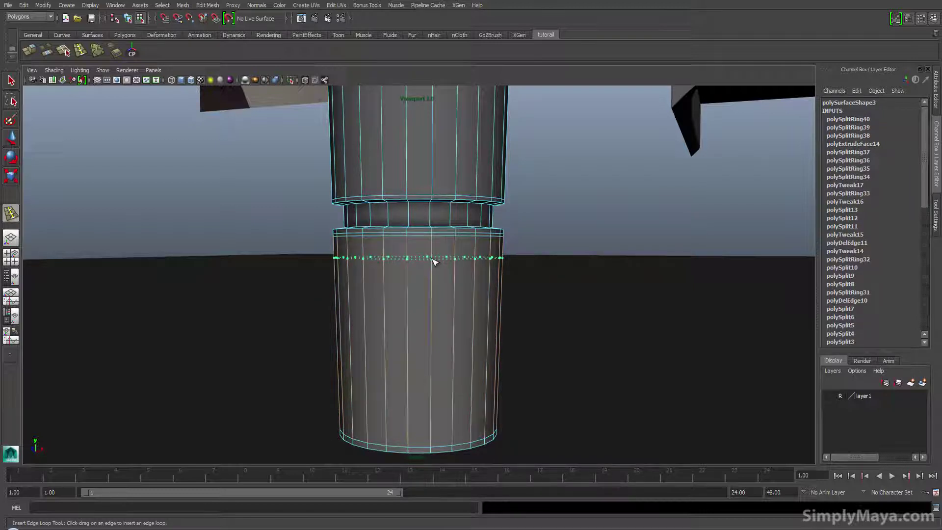
{"action": "left_click_drag", "start_coordinate": [435, 261], "coordinate": [435, 260]}
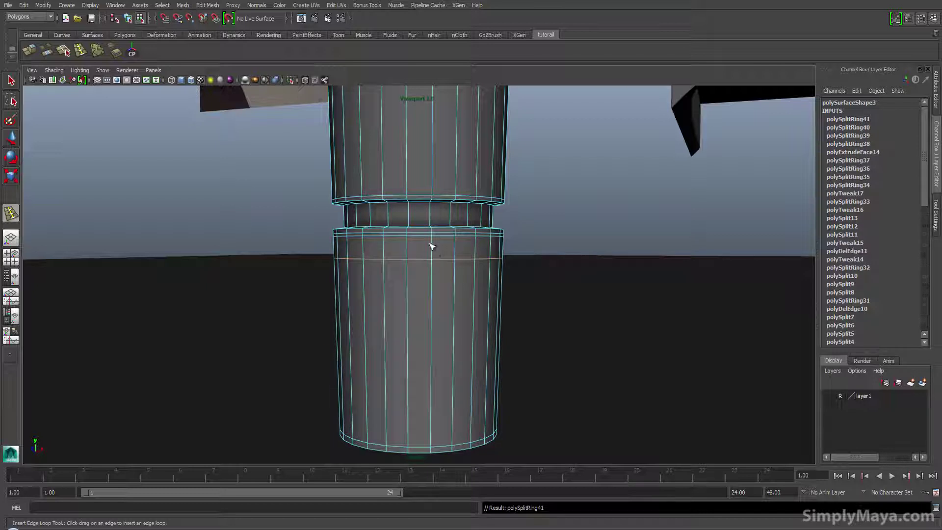
Move the two new edge loops slightly down the foot so they frame a band below the groove.
{"action": "key", "text": "w"}
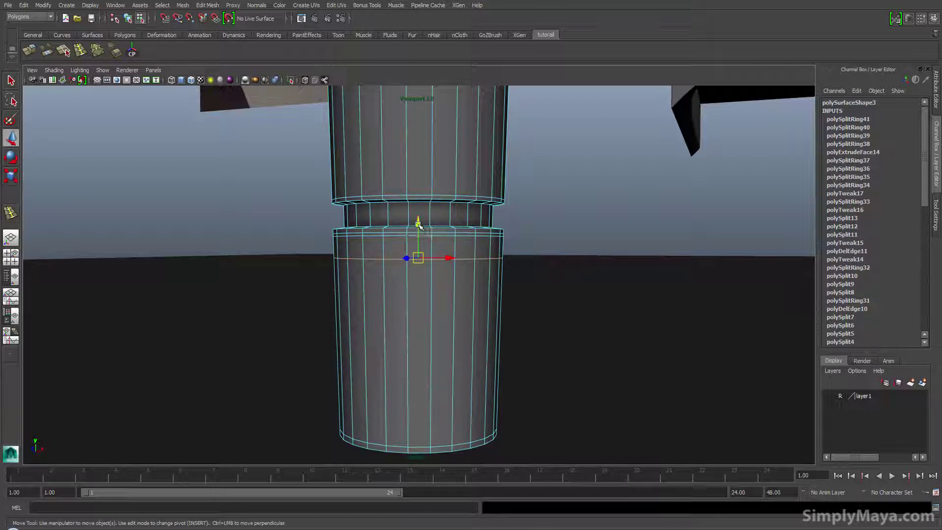
{"action": "mouse_move", "coordinate": [420, 218]}
{"action": "left_mouse_down"}
{"action": "mouse_move", "coordinate": [403, 236]}
{"action": "mouse_move", "coordinate": [418, 216]}
{"action": "left_mouse_up"}
{"action": "double_click", "coordinate": [403, 236]}
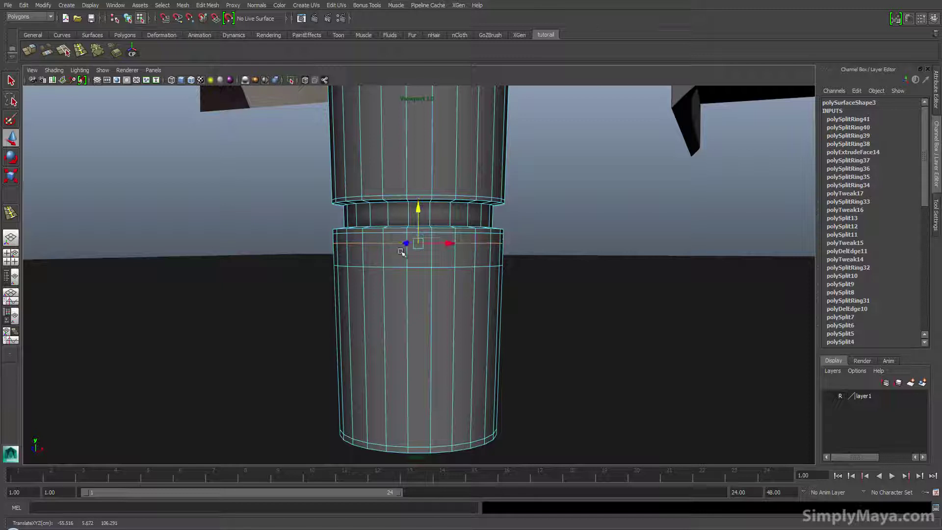
Extrude the ring of faces between the two new loops and scale it outward to about 1.133 as a raised band.
{"action": "key", "text": "F11"}
{"action": "left_click", "coordinate": [396, 255]}
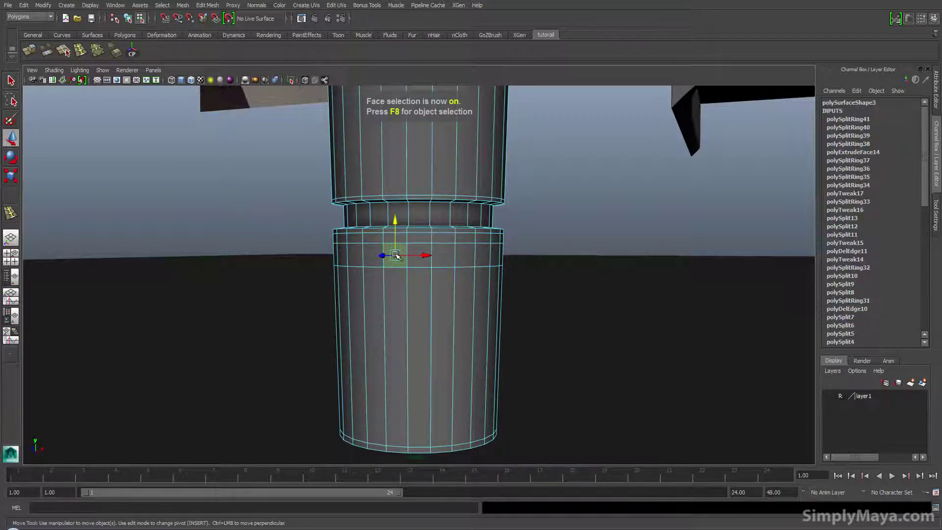
{"action": "double_click", "coordinate": [378, 252], "text": "shift"}
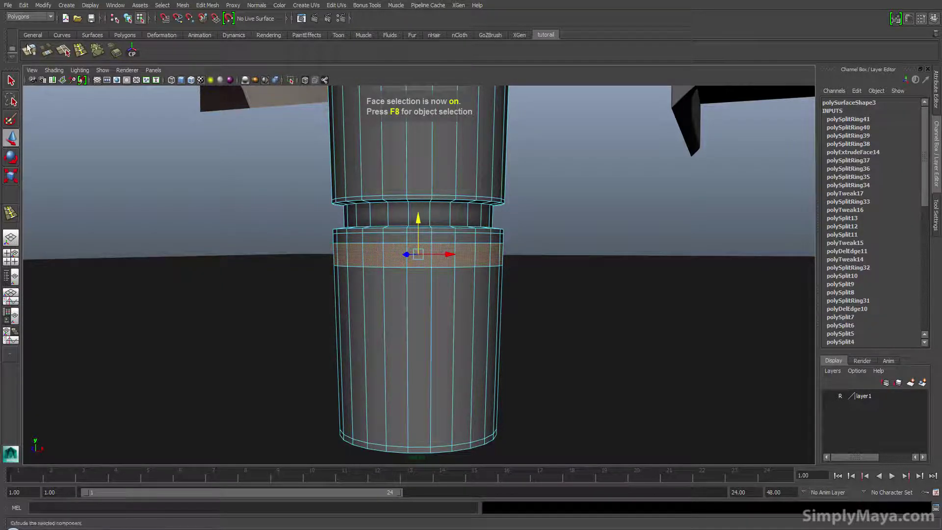
{"action": "left_click", "coordinate": [29, 50]}
{"action": "left_click_drag", "start_coordinate": [361, 237], "coordinate": [362, 249], "text": "alt"}
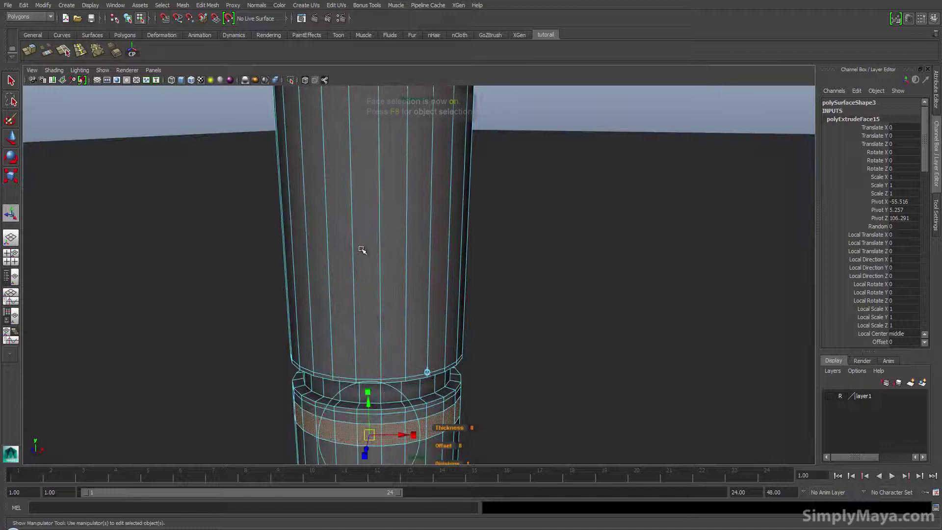
{"action": "left_click", "coordinate": [429, 371]}
{"action": "left_click", "coordinate": [377, 356]}
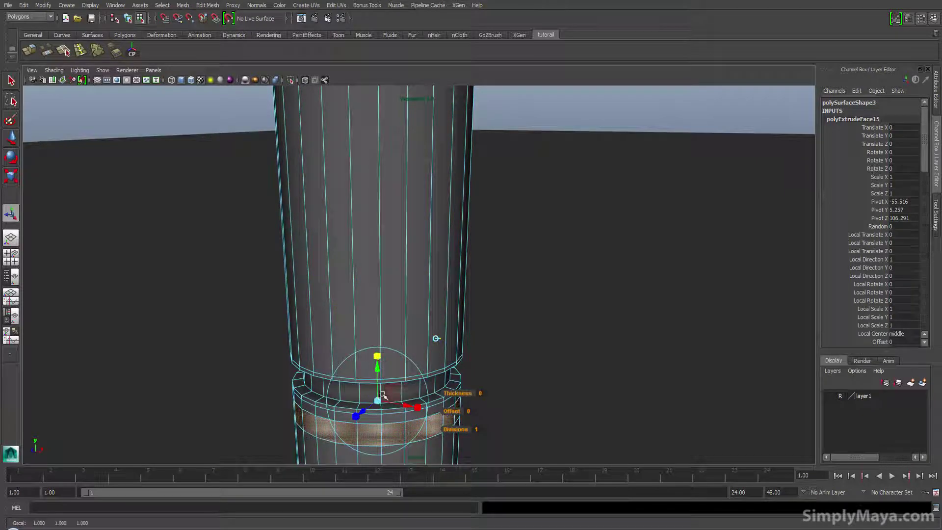
{"action": "left_click_drag", "start_coordinate": [378, 402], "coordinate": [318, 363]}
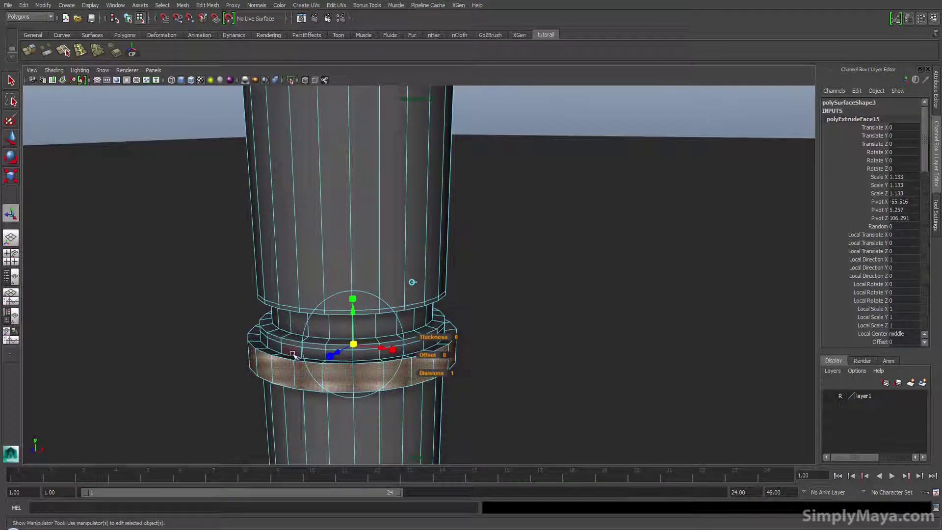
Adjust the height of the inner edge loops where the raised band joins the leg above and below.
{"action": "key", "text": "F10"}
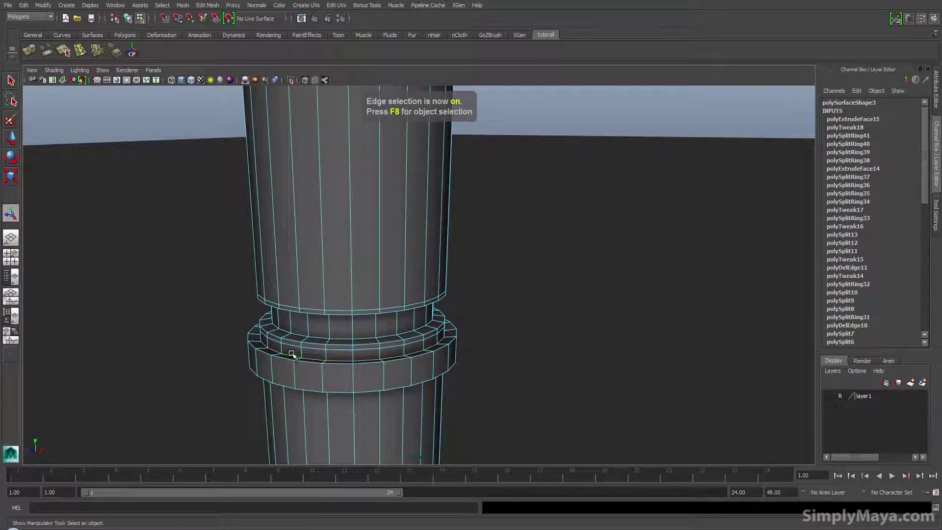
{"action": "double_click", "coordinate": [291, 353]}
{"action": "key", "text": "w"}
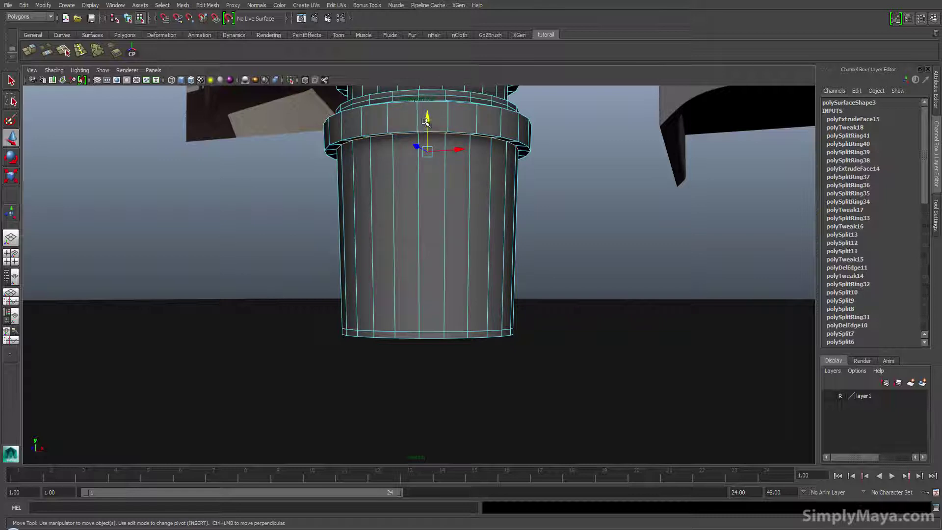
{"action": "left_click_drag", "start_coordinate": [426, 125], "coordinate": [425, 123]}
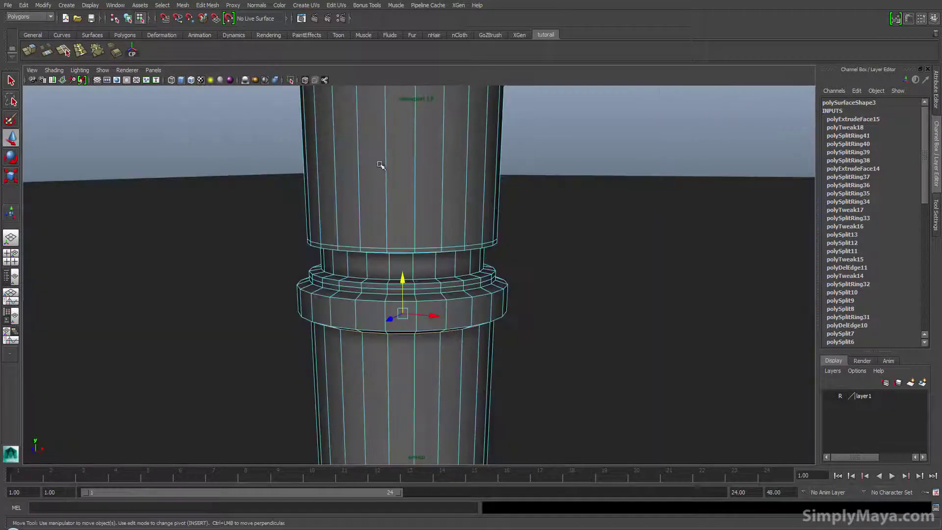
Bevel the upper and lower outer edge loops of the raised band.
{"action": "double_click", "coordinate": [322, 295]}
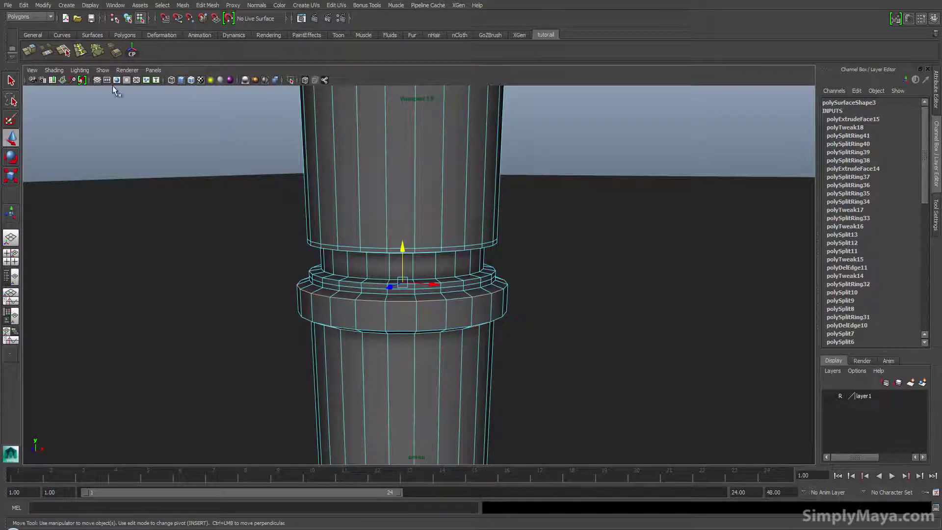
{"action": "left_click", "coordinate": [115, 51]}
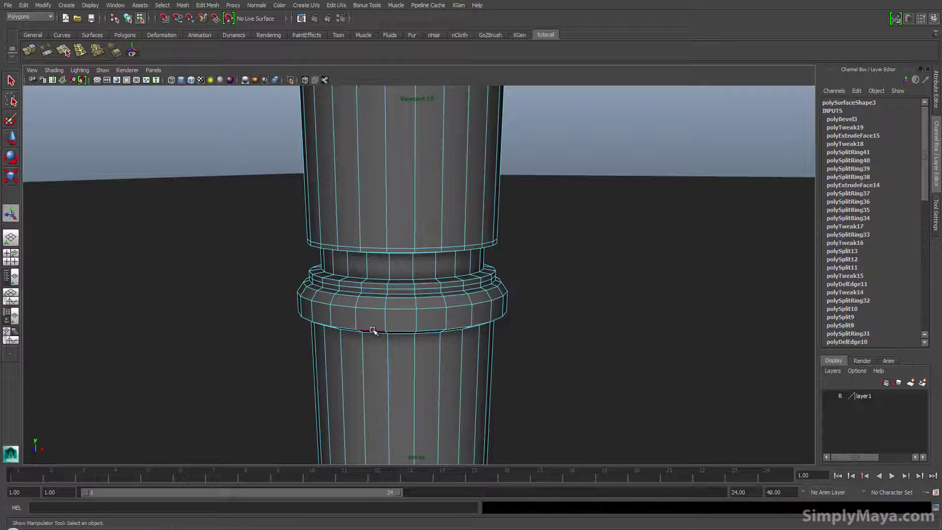
{"action": "left_click", "coordinate": [115, 50]}
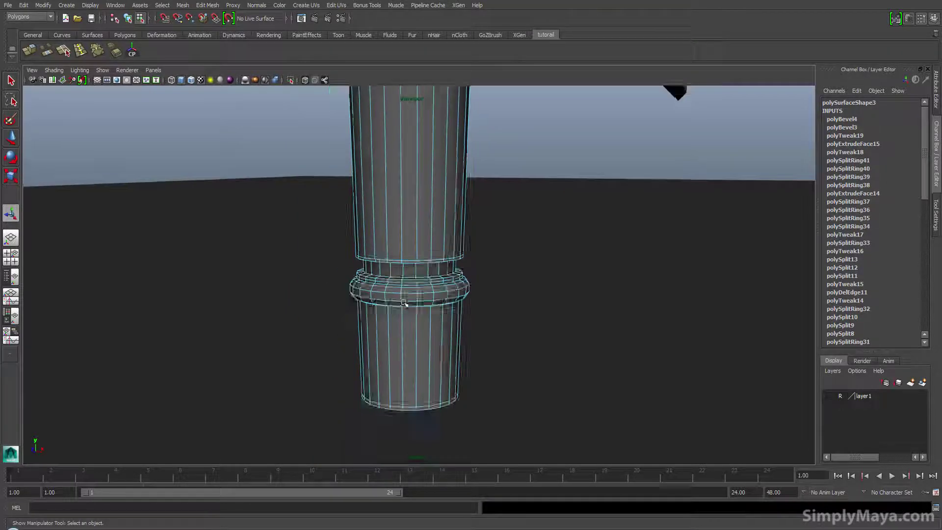
Preview the leg smoothed in object mode and examine the groove and rounded band from several angles and distances.
{"action": "right_click_drag", "start_coordinate": [404, 302], "coordinate": [383, 314], "text": "alt"}
{"action": "left_click_drag", "start_coordinate": [382, 315], "coordinate": [387, 285], "text": "alt"}
{"action": "middle_click_drag", "start_coordinate": [407, 246], "coordinate": [411, 266], "text": "alt"}
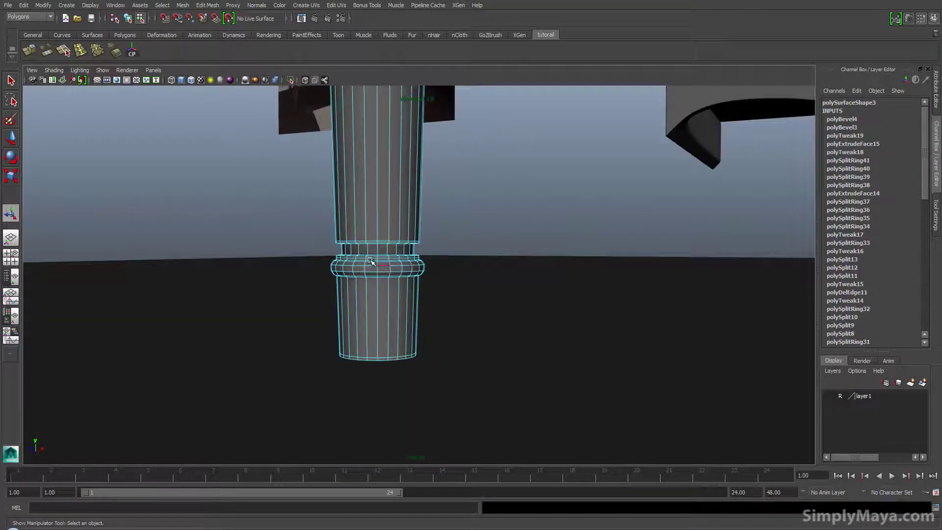
{"action": "left_click_drag", "start_coordinate": [371, 261], "coordinate": [388, 251], "text": "alt"}
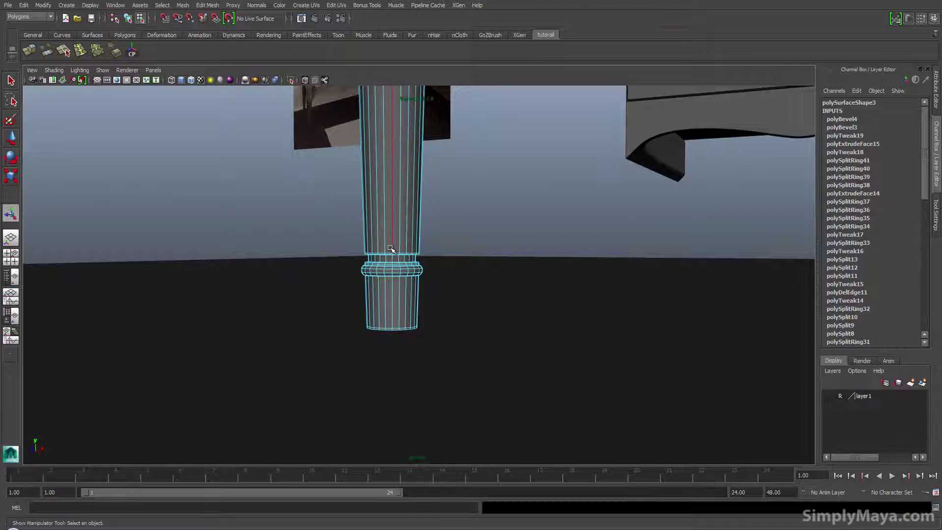
{"action": "key", "text": "F8"}
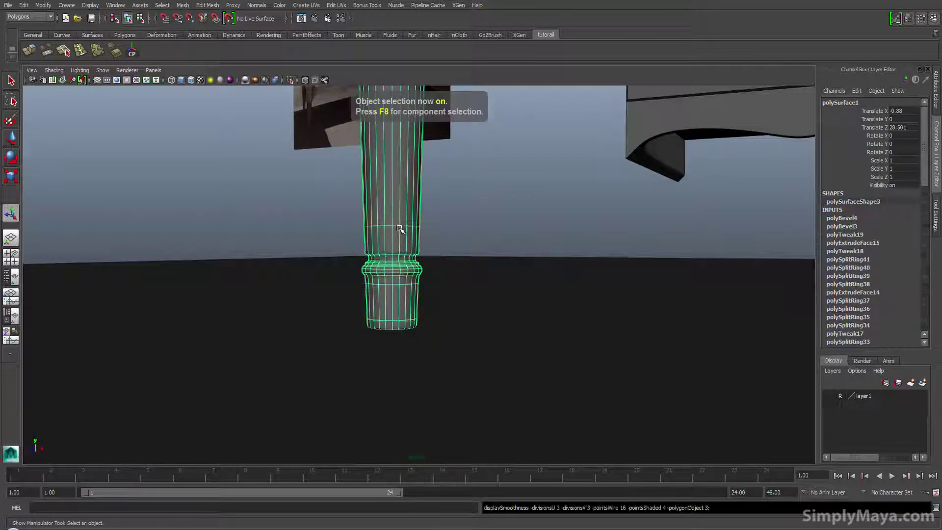
{"action": "left_click", "coordinate": [473, 229]}
{"action": "left_click_drag", "start_coordinate": [463, 238], "coordinate": [480, 269], "text": "alt"}
{"action": "right_click_drag", "start_coordinate": [446, 311], "coordinate": [596, 355], "text": "alt"}
{"action": "scroll", "coordinate": [597, 356], "scroll_direction": "down", "scroll_amount": 5}
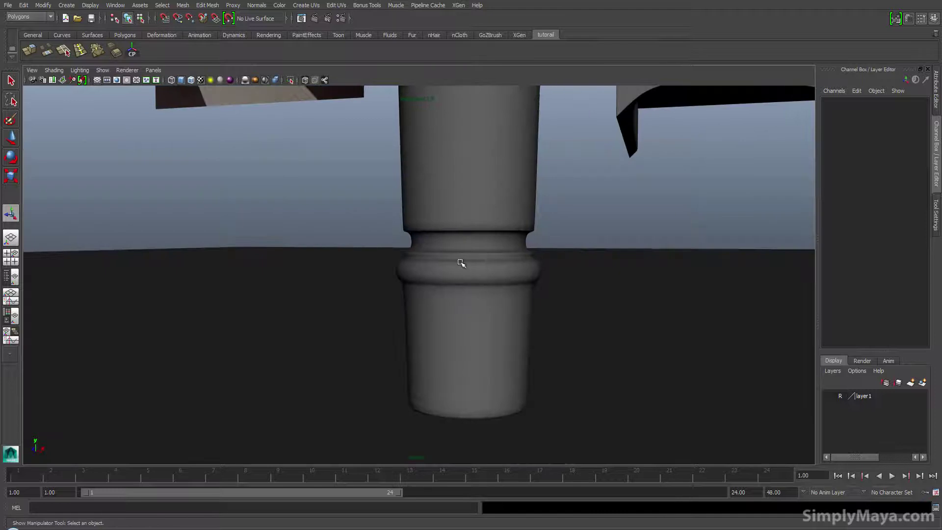
{"action": "scroll", "coordinate": [461, 263], "scroll_direction": "down", "scroll_amount": 3}
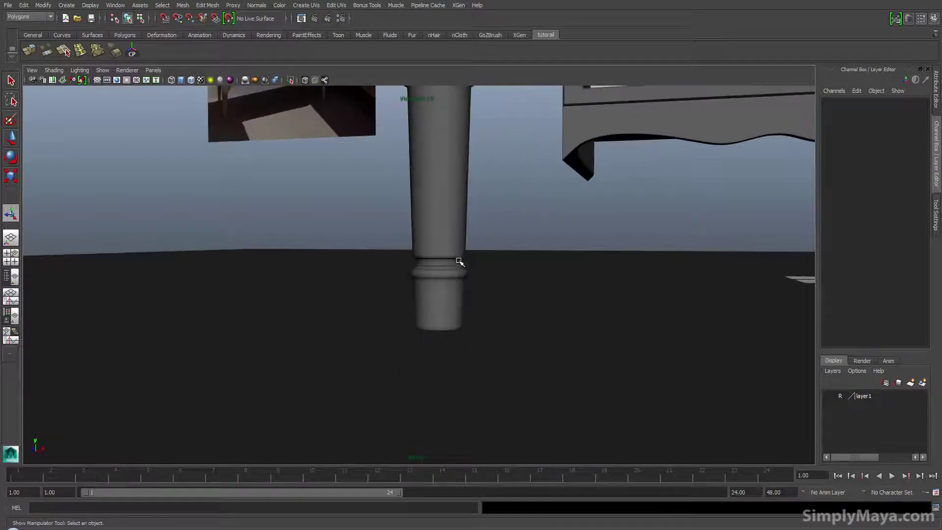
Compare the foot with and without smooth preview, and check the whole leg against the nightstand and reference photo.
{"action": "left_click", "coordinate": [447, 290]}
{"action": "scroll", "coordinate": [460, 261], "scroll_direction": "down", "scroll_amount": 1}
{"action": "key", "text": "1"}
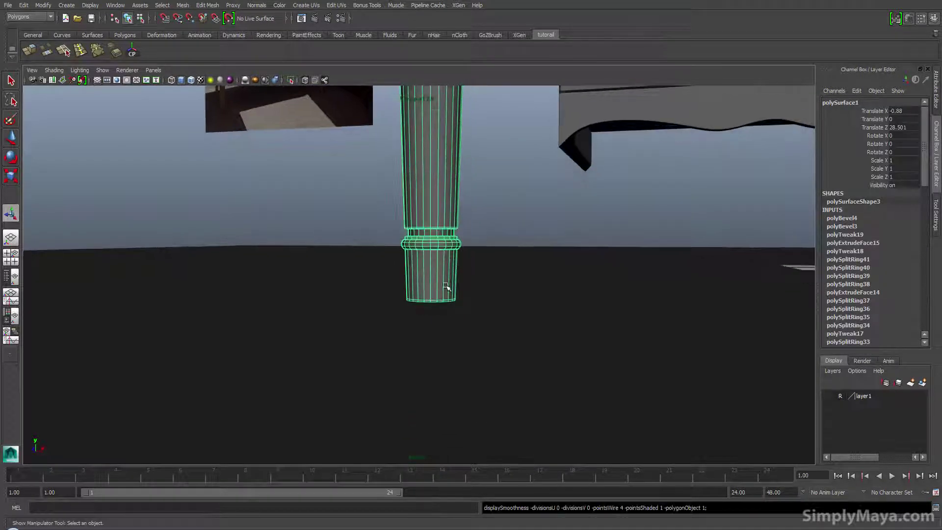
{"action": "scroll", "coordinate": [446, 287], "scroll_direction": "up", "scroll_amount": 5}
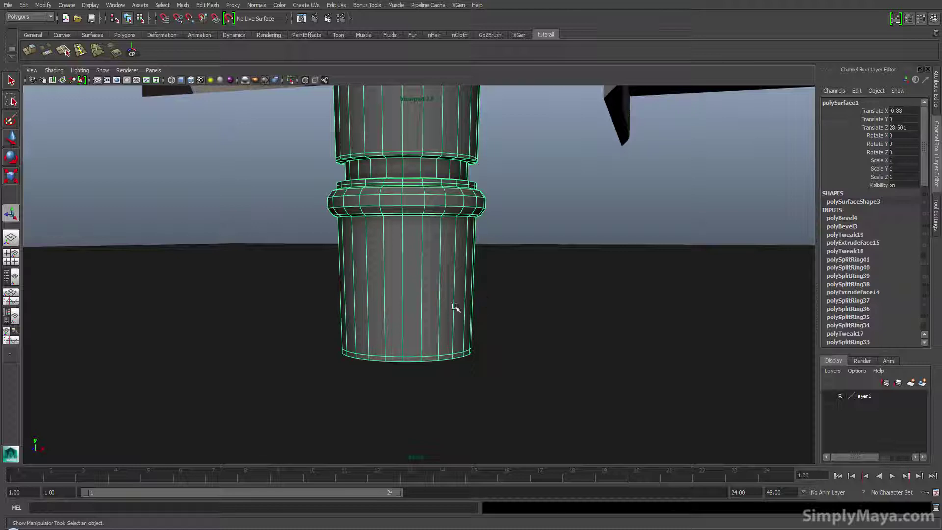
{"action": "key", "text": "1"}
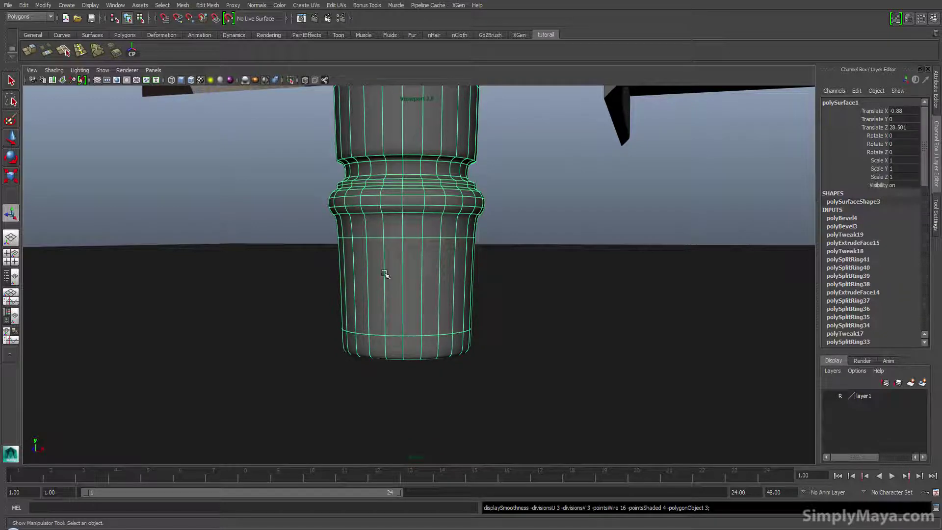
{"action": "left_click_drag", "start_coordinate": [395, 212], "coordinate": [402, 227], "text": "alt"}
{"action": "scroll", "coordinate": [400, 230], "scroll_direction": "down", "scroll_amount": 8}
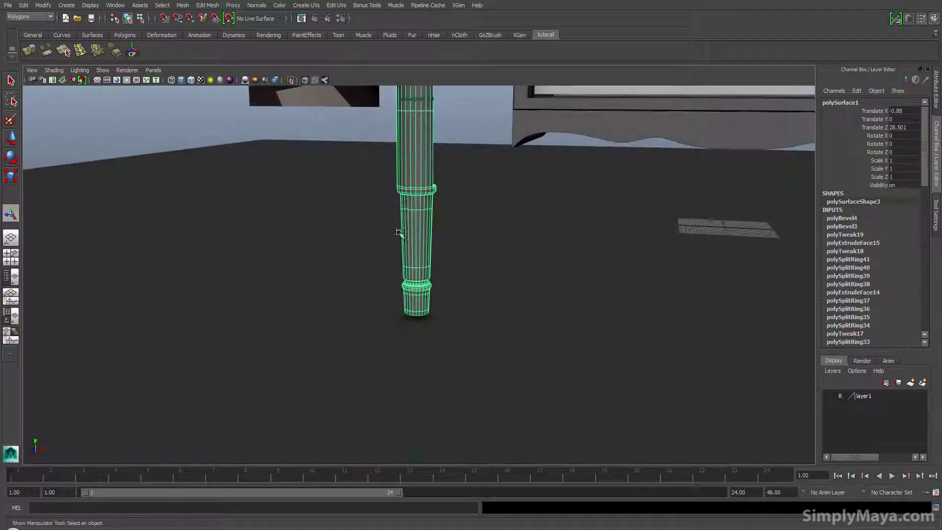
{"action": "middle_click_drag", "start_coordinate": [447, 148], "coordinate": [448, 209], "text": "alt"}
{"action": "left_click", "coordinate": [449, 210]}
{"action": "left_click_drag", "start_coordinate": [450, 143], "coordinate": [463, 194], "text": "alt"}
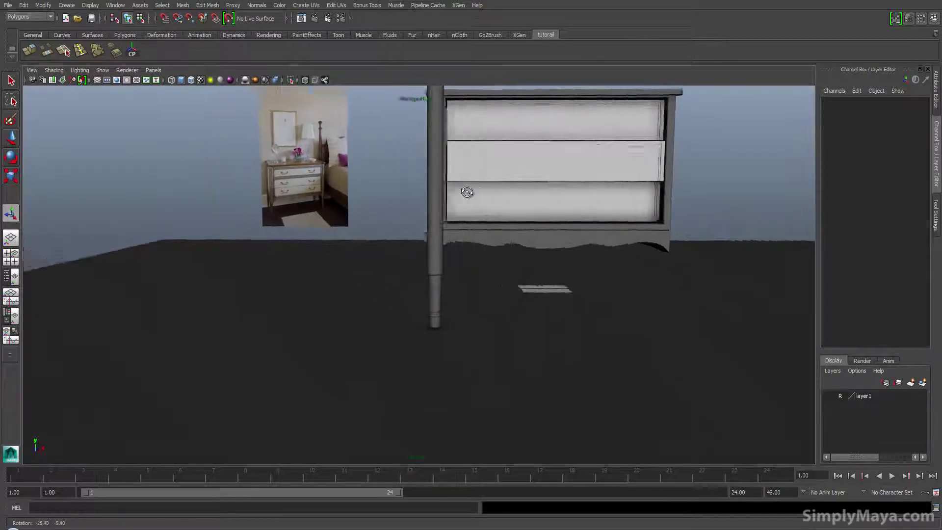
{"action": "middle_click_drag", "start_coordinate": [462, 193], "coordinate": [412, 196], "text": "alt"}
{"action": "right_click_drag", "start_coordinate": [326, 246], "coordinate": [677, 298], "text": "alt"}
{"action": "middle_click_drag", "start_coordinate": [429, 240], "coordinate": [401, 243], "text": "alt"}
Scale the foot's bottom vertices inward to taper the section below the band, and check the leg in object mode.
{"action": "left_click", "coordinate": [429, 287]}
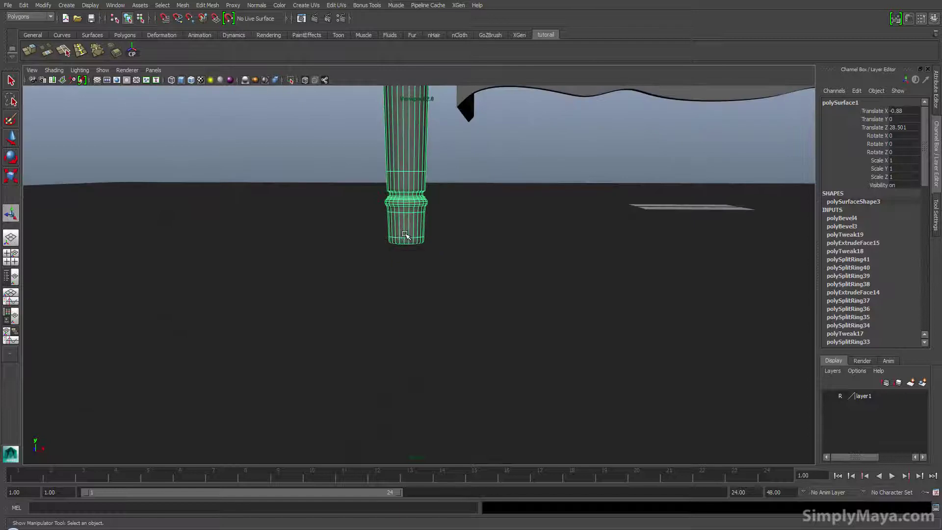
{"action": "key", "text": "1"}
{"action": "right_click_drag", "start_coordinate": [410, 234], "coordinate": [368, 233]}
{"action": "left_click_drag", "start_coordinate": [366, 229], "coordinate": [461, 263]}
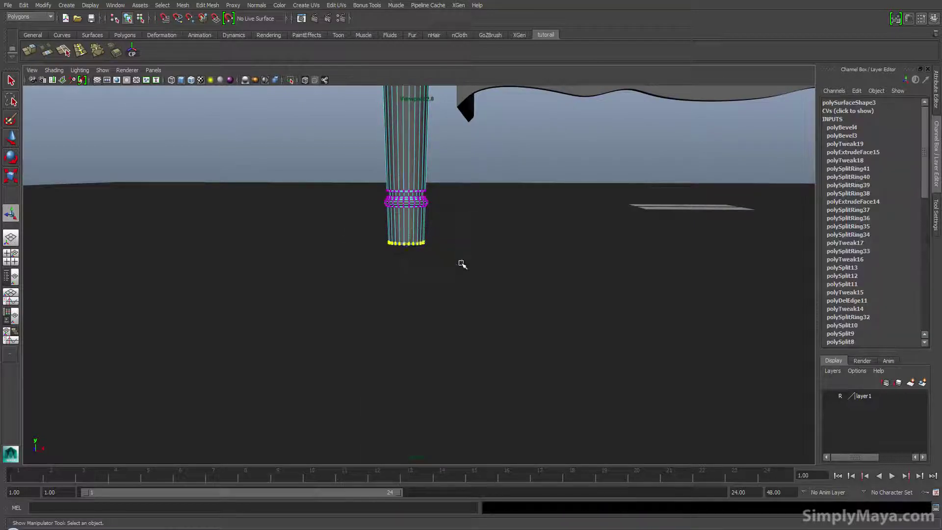
{"action": "key", "text": "r"}
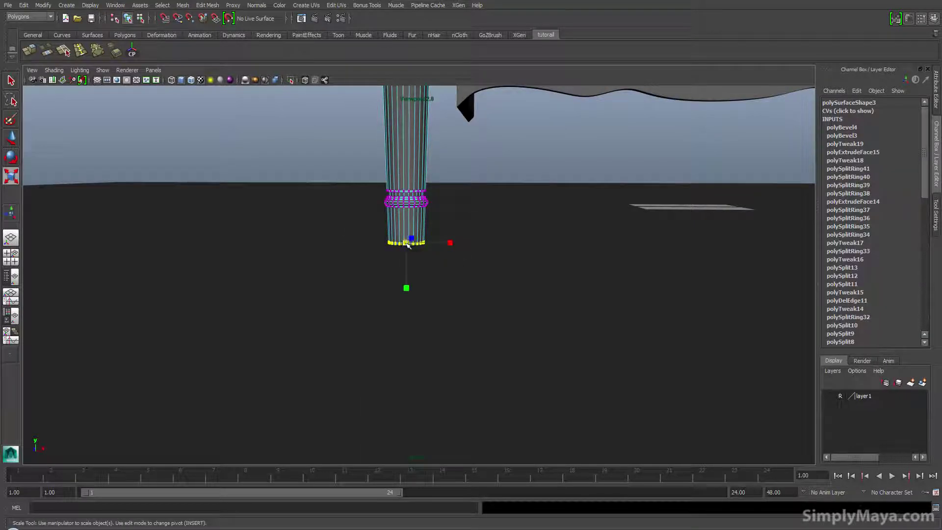
{"action": "left_click_drag", "start_coordinate": [407, 243], "coordinate": [386, 250]}
{"action": "left_click", "coordinate": [457, 143]}
{"action": "right_click_drag", "start_coordinate": [403, 158], "coordinate": [466, 143]}
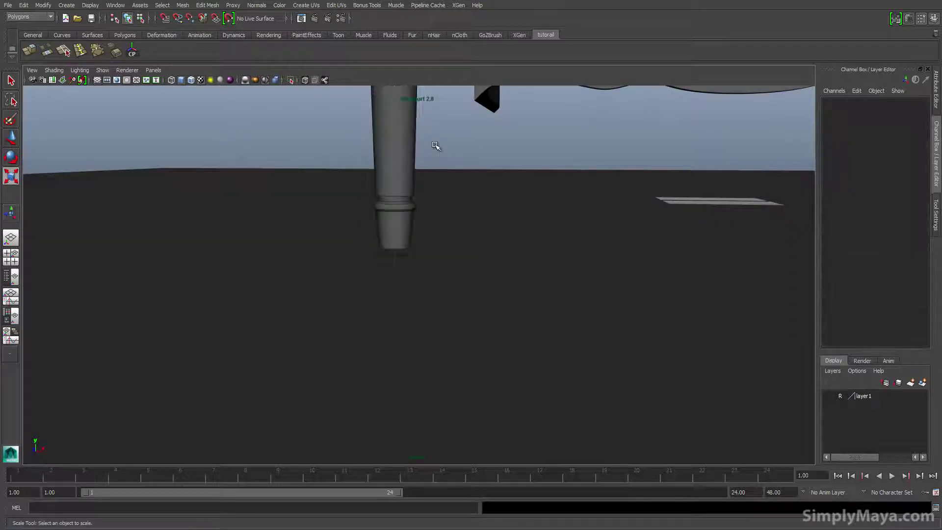
Examine the leg's collar, tapered lower section and foot in wireframe and shaded display.
{"action": "middle_click_drag", "start_coordinate": [452, 152], "coordinate": [456, 262], "text": "alt"}
{"action": "mouse_move", "coordinate": [456, 261]}
{"action": "left_mouse_down", "text": "alt"}
{"action": "mouse_move", "coordinate": [438, 270]}
{"action": "mouse_move", "coordinate": [457, 249]}
{"action": "left_mouse_up", "text": "alt"}
{"action": "left_click", "coordinate": [408, 255]}
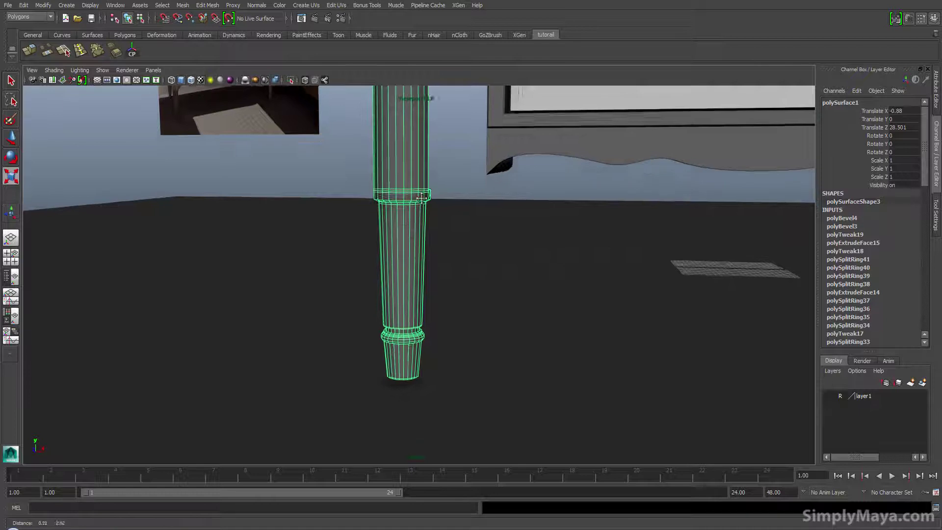
{"action": "right_click_drag", "start_coordinate": [409, 253], "coordinate": [641, 230], "text": "alt"}
{"action": "middle_click_drag", "start_coordinate": [480, 202], "coordinate": [494, 322], "text": "alt"}
{"action": "right_click_drag", "start_coordinate": [445, 268], "coordinate": [512, 258], "text": "alt"}
{"action": "middle_click_drag", "start_coordinate": [480, 249], "coordinate": [467, 217], "text": "alt"}
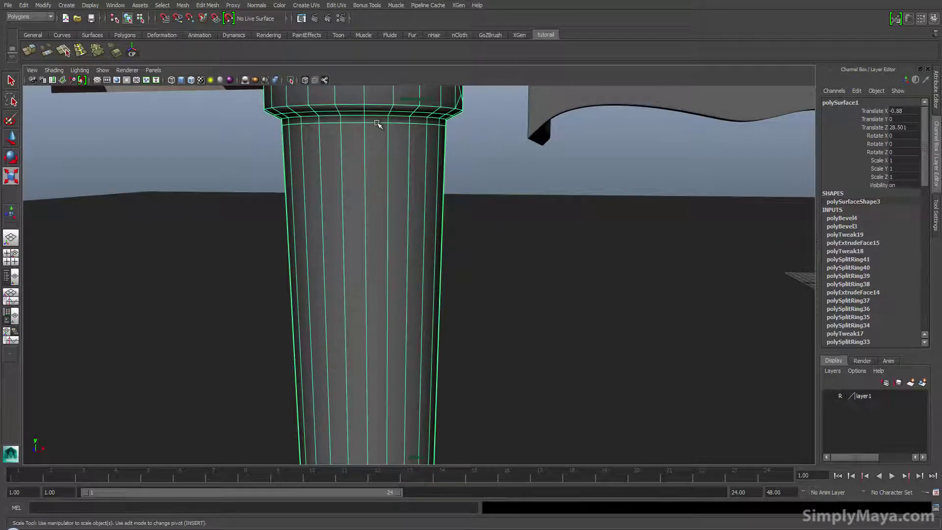
{"action": "right_click_drag", "start_coordinate": [373, 134], "coordinate": [384, 204], "text": "alt"}
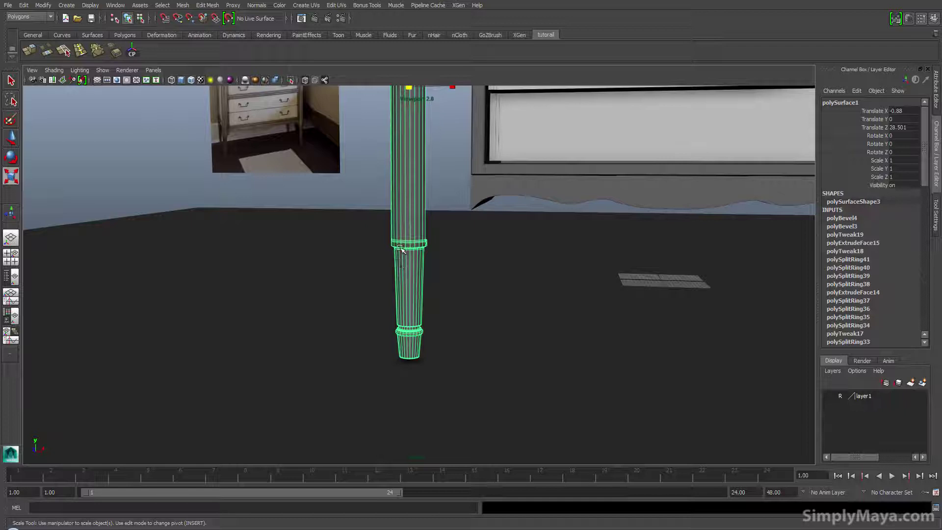
{"action": "left_click", "coordinate": [446, 168]}
{"action": "left_click_drag", "start_coordinate": [446, 227], "coordinate": [429, 240], "text": "alt"}
{"action": "scroll", "coordinate": [433, 240], "scroll_direction": "down", "scroll_amount": 6}
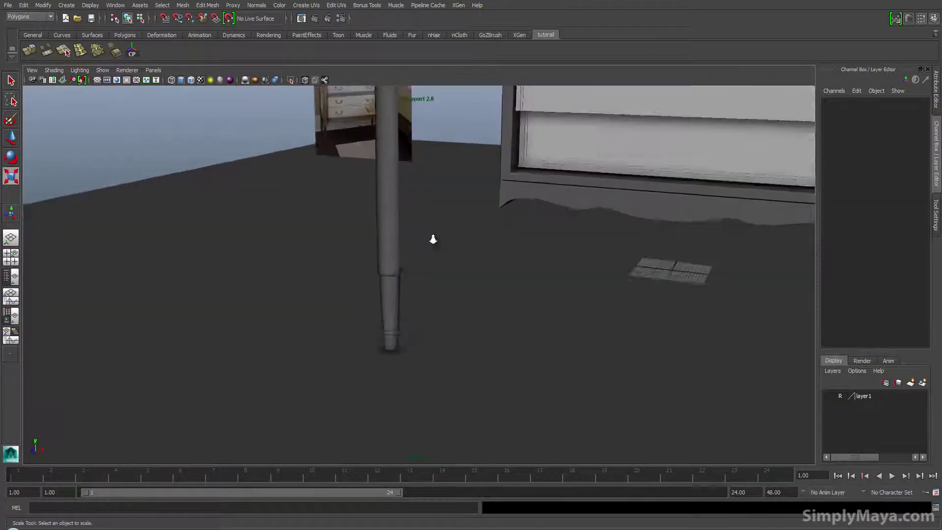
Study the upper and lower leg details of the nightstand in the reference photo and compare them with the modelled leg.
{"action": "middle_click_drag", "start_coordinate": [433, 240], "coordinate": [442, 258], "text": "alt"}
{"action": "left_click_drag", "start_coordinate": [441, 258], "coordinate": [466, 261], "text": "alt"}
{"action": "middle_click_drag", "start_coordinate": [350, 235], "coordinate": [491, 257], "text": "alt"}
{"action": "right_click_drag", "start_coordinate": [382, 249], "coordinate": [545, 214], "text": "alt"}
{"action": "middle_click_drag", "start_coordinate": [544, 214], "coordinate": [471, 431], "text": "alt"}
{"action": "right_click_drag", "start_coordinate": [613, 354], "coordinate": [750, 304], "text": "alt"}
{"action": "middle_click_drag", "start_coordinate": [465, 274], "coordinate": [464, 313], "text": "alt"}
{"action": "right_click_drag", "start_coordinate": [437, 366], "coordinate": [574, 336], "text": "alt"}
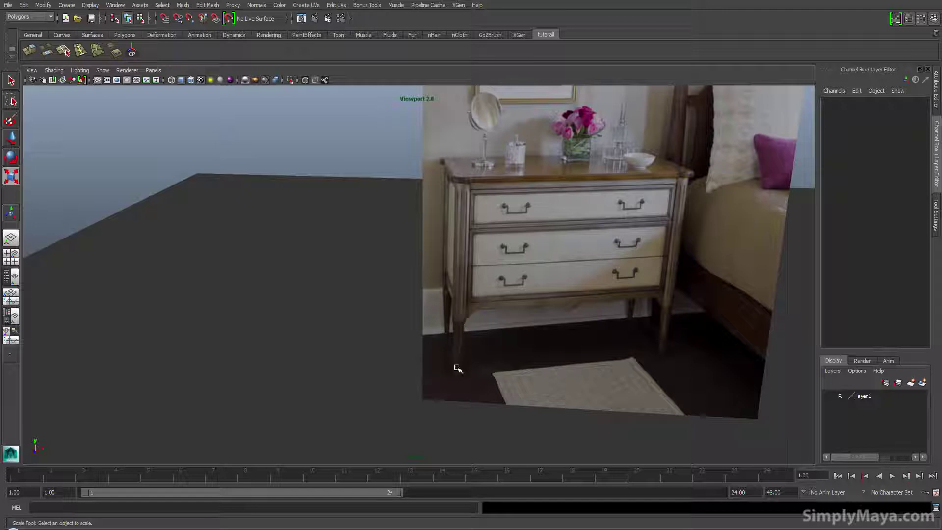
{"action": "scroll", "coordinate": [495, 336], "scroll_direction": "down", "scroll_amount": 10}
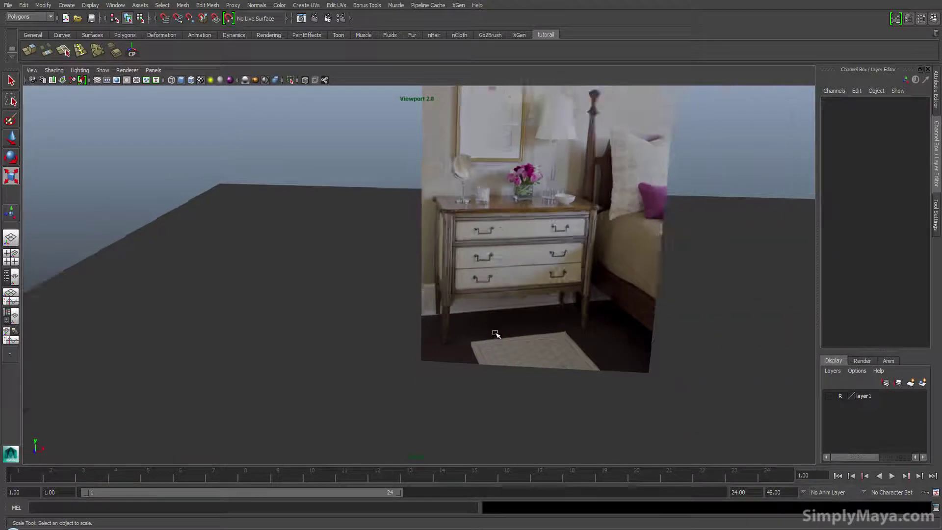
{"action": "middle_click_drag", "start_coordinate": [496, 334], "coordinate": [395, 199], "text": "alt"}
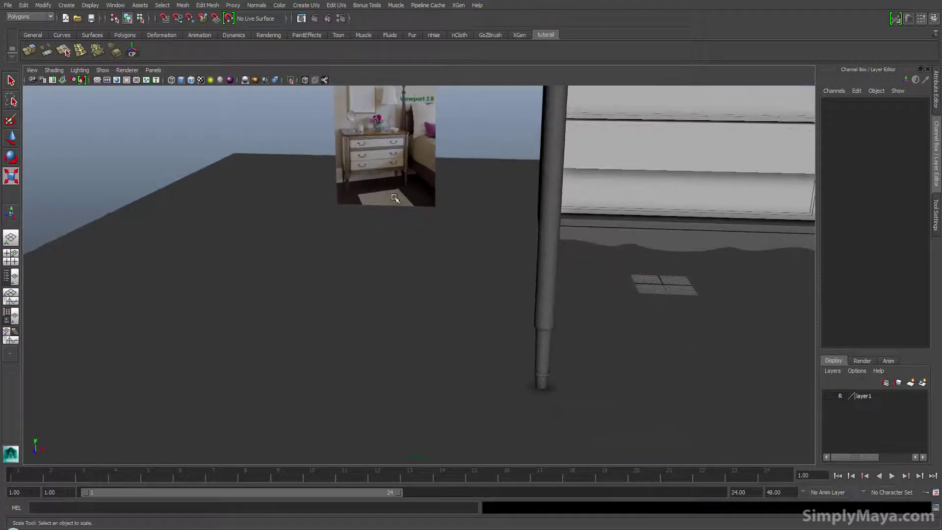
{"action": "middle_click_drag", "start_coordinate": [458, 234], "coordinate": [500, 292], "text": "alt"}
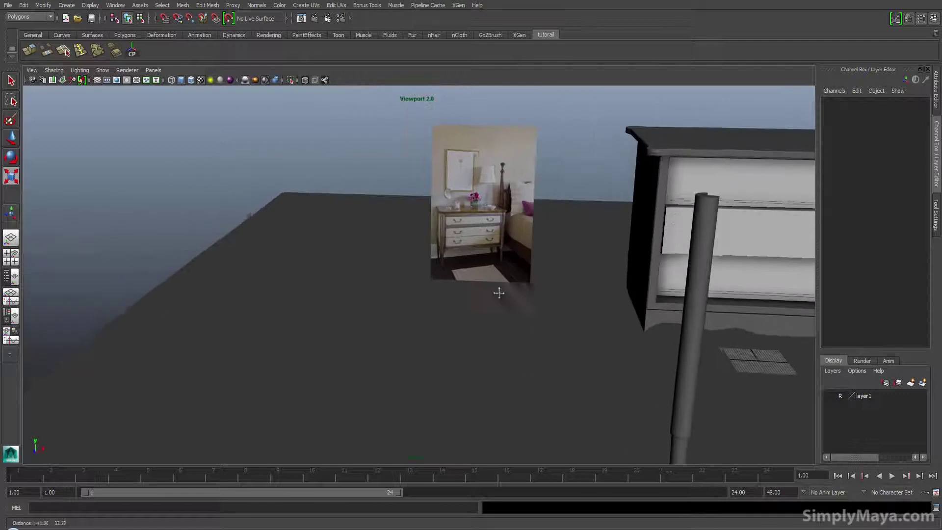
{"action": "right_click_drag", "start_coordinate": [500, 293], "coordinate": [568, 260], "text": "alt"}
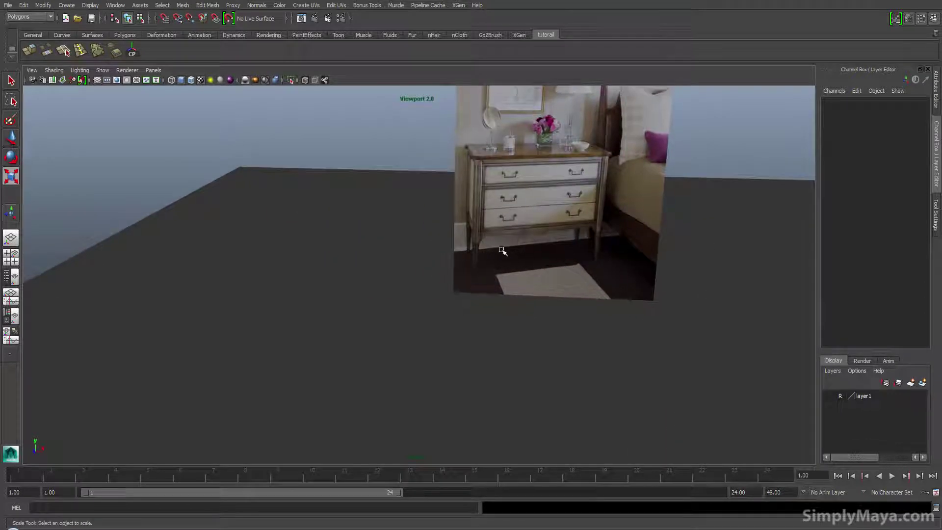
Move the leg along Z to -50.429 so it stands under the front corner of the cabinet top.
{"action": "left_click_drag", "start_coordinate": [606, 288], "coordinate": [458, 332], "text": "alt"}
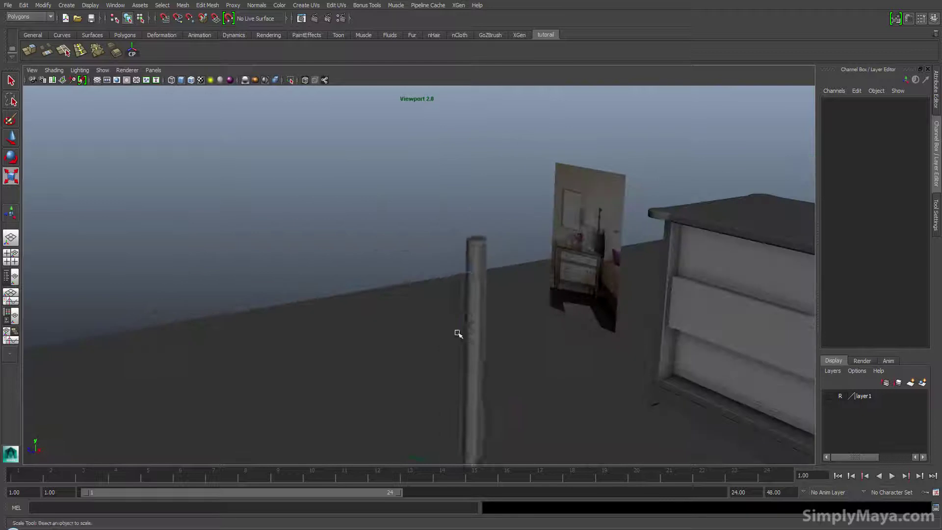
{"action": "left_click", "coordinate": [474, 314]}
{"action": "key", "text": "w"}
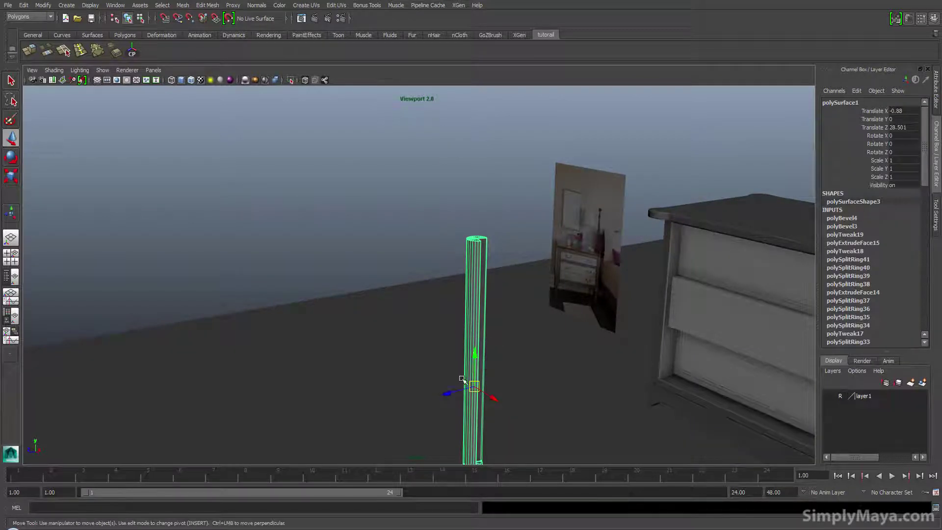
{"action": "left_click_drag", "start_coordinate": [449, 393], "coordinate": [574, 371]}
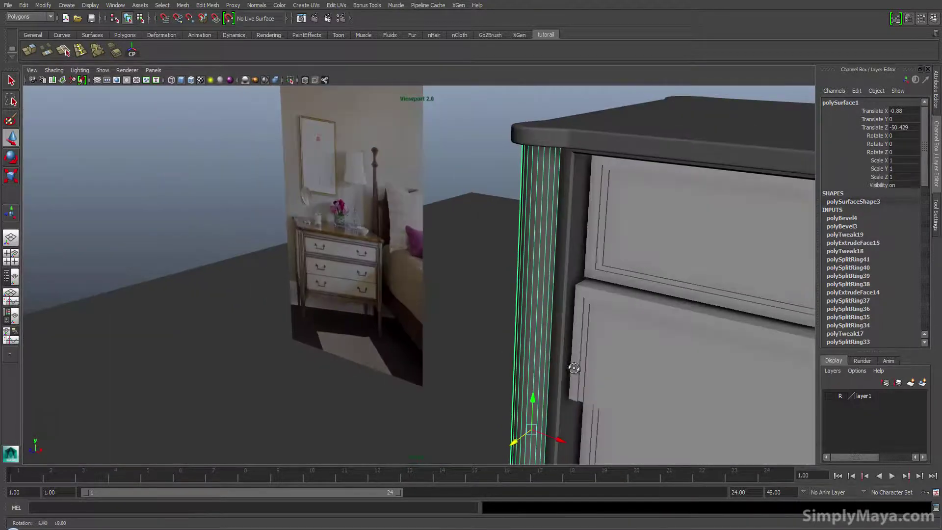
{"action": "middle_click_drag", "start_coordinate": [574, 371], "coordinate": [575, 332], "text": "alt"}
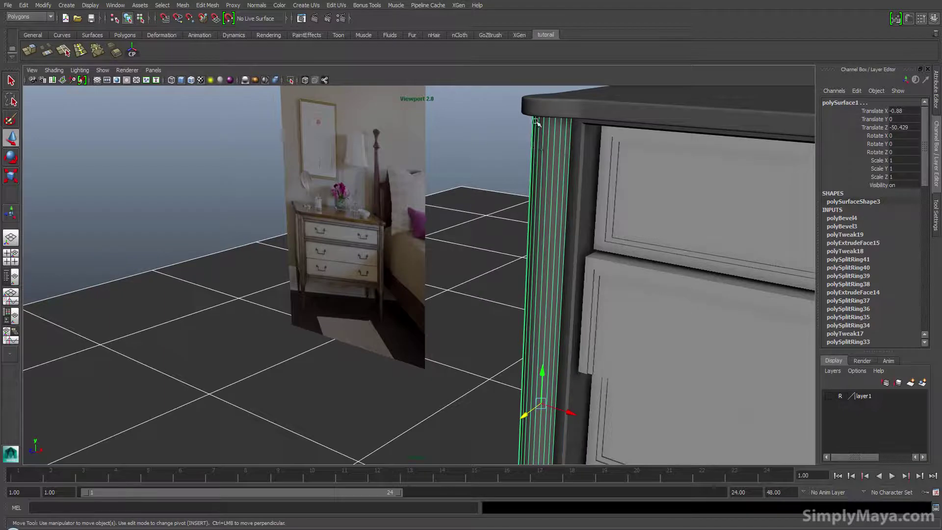
{"action": "left_click_drag", "start_coordinate": [518, 363], "coordinate": [492, 358], "text": "alt"}
Pull the leg back out along Z to -35.679, clear of the cabinet's front corner.
{"action": "left_click_drag", "start_coordinate": [517, 402], "coordinate": [446, 434]}
{"action": "left_click", "coordinate": [353, 375]}
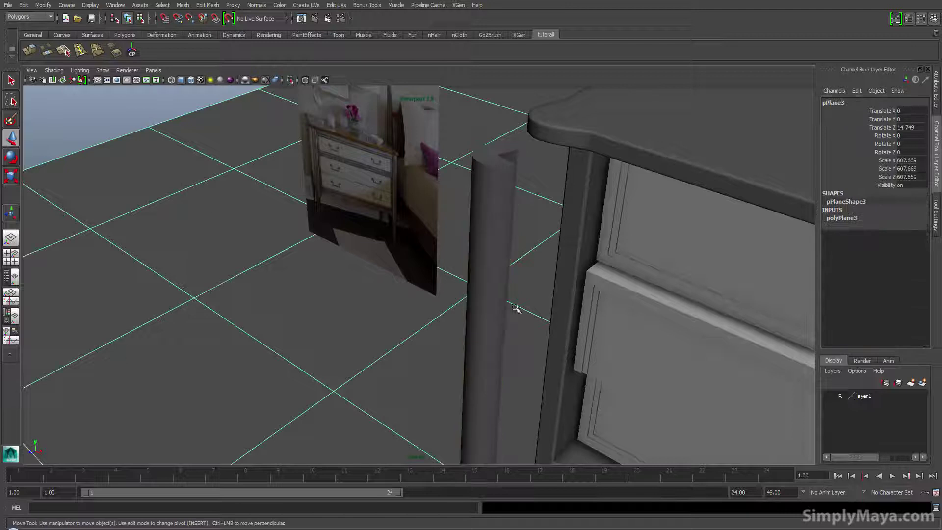
{"action": "left_click", "coordinate": [489, 292]}
{"action": "middle_click_drag", "start_coordinate": [493, 205], "coordinate": [489, 221], "text": "alt"}
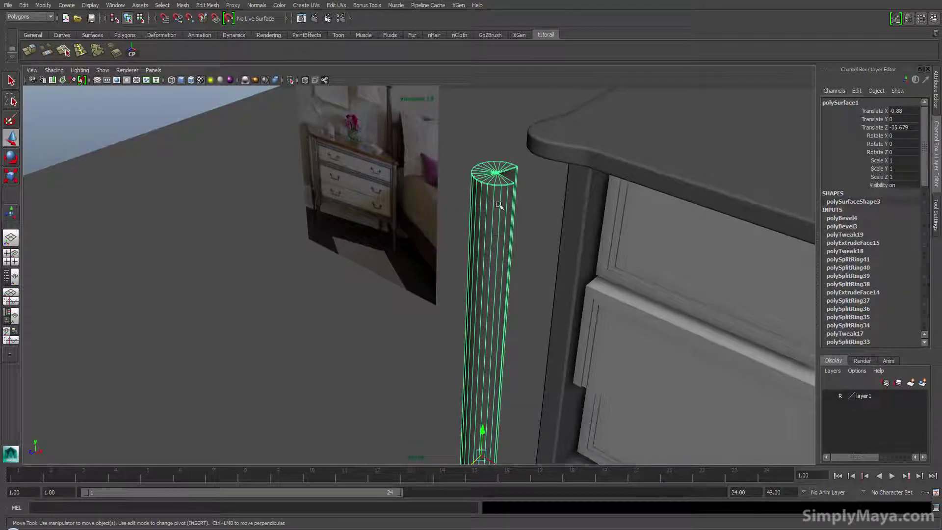
{"action": "left_click_drag", "start_coordinate": [545, 234], "coordinate": [486, 270], "text": "alt"}
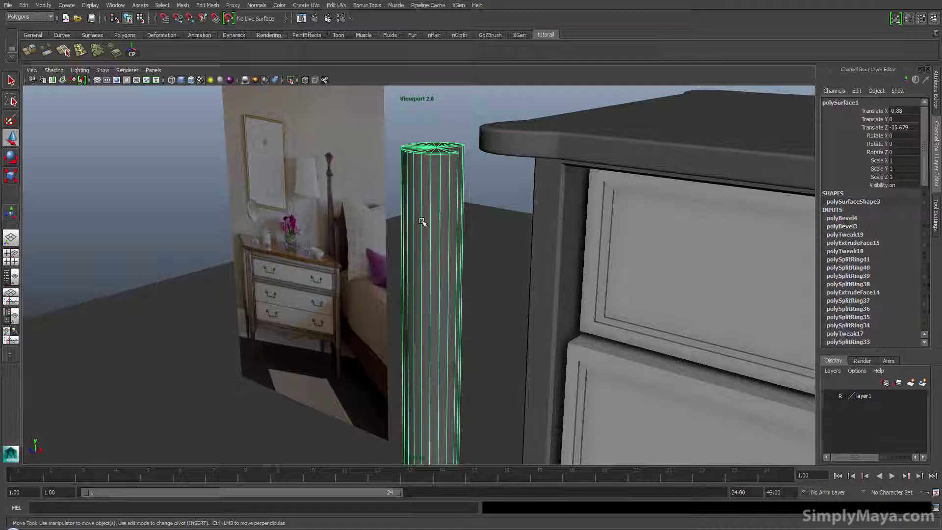
Insert four horizontal edge loops around the top section of the leg, just below its cap.
{"action": "scroll", "coordinate": [423, 204], "scroll_direction": "down", "scroll_amount": 8}
{"action": "middle_click_drag", "start_coordinate": [425, 287], "coordinate": [413, 265], "text": "alt"}
{"action": "right_click_drag", "start_coordinate": [414, 265], "coordinate": [511, 304], "text": "alt"}
{"action": "left_click", "coordinate": [80, 51]}
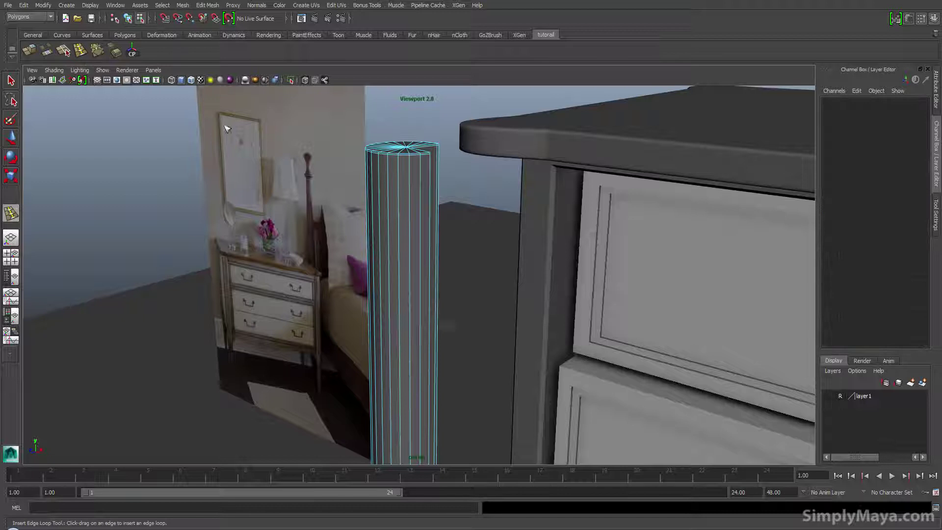
{"action": "left_click", "coordinate": [412, 197]}
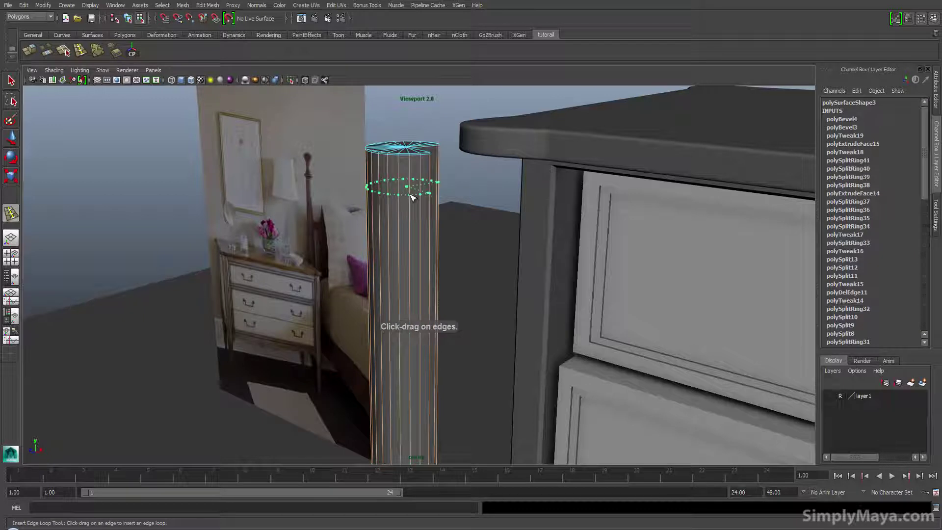
{"action": "left_click_drag", "start_coordinate": [413, 198], "coordinate": [413, 233]}
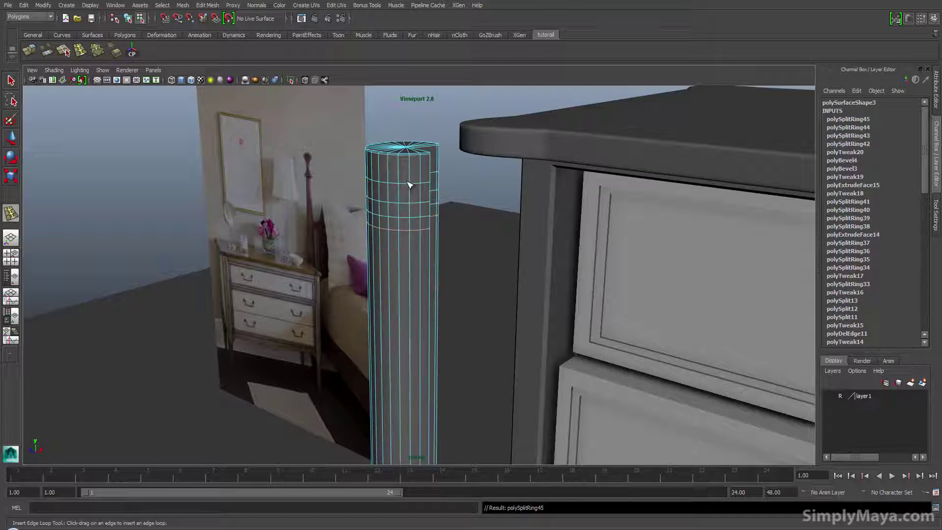
Insert four more horizontal edge loops around the leg's shaft just above the stepped collar.
{"action": "middle_click_drag", "start_coordinate": [403, 274], "coordinate": [420, 133], "text": "alt"}
{"action": "middle_click_drag", "start_coordinate": [420, 216], "coordinate": [420, 133], "text": "alt"}
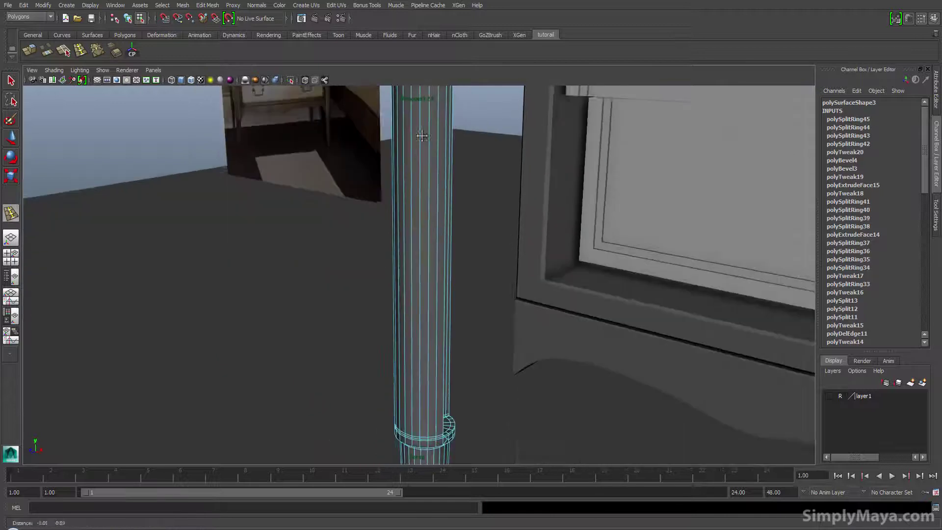
{"action": "middle_click_drag", "start_coordinate": [425, 257], "coordinate": [426, 207], "text": "alt"}
{"action": "left_click_drag", "start_coordinate": [429, 210], "coordinate": [436, 232], "text": "alt"}
{"action": "left_click_drag", "start_coordinate": [440, 300], "coordinate": [434, 308]}
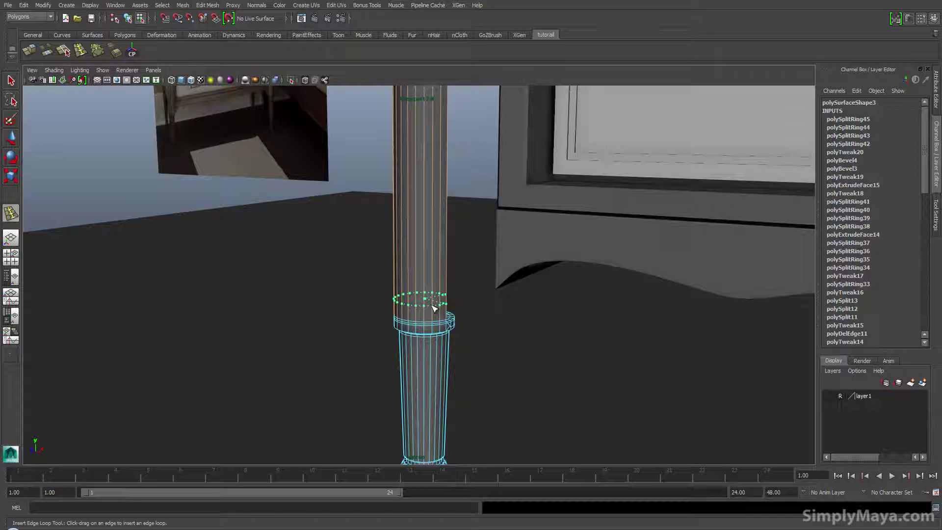
{"action": "left_click_drag", "start_coordinate": [437, 306], "coordinate": [437, 264]}
Select one vertical strip of shaft faces running from the upper edge loops down to the loops above the collar.
{"action": "middle_click_drag", "start_coordinate": [445, 239], "coordinate": [429, 390], "text": "alt"}
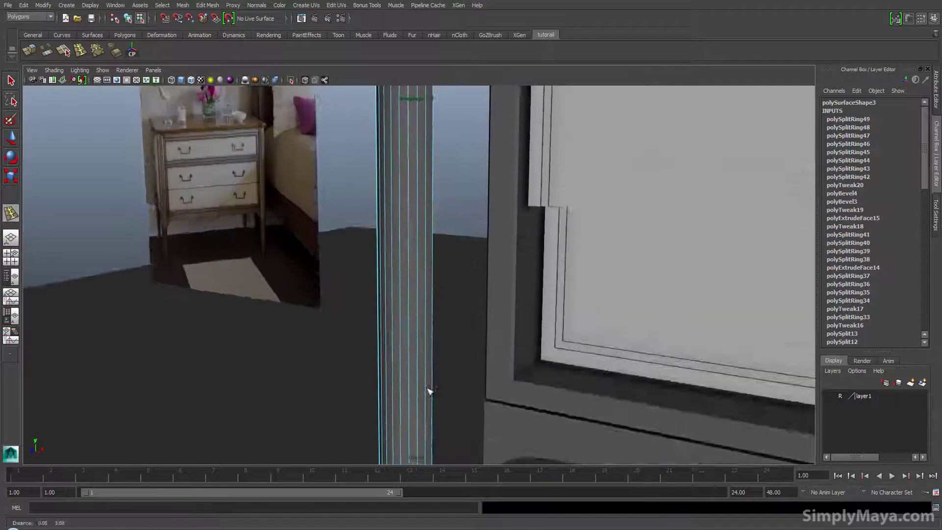
{"action": "middle_click_drag", "start_coordinate": [434, 172], "coordinate": [428, 336], "text": "alt"}
{"action": "left_click_drag", "start_coordinate": [412, 287], "coordinate": [444, 190], "text": "alt"}
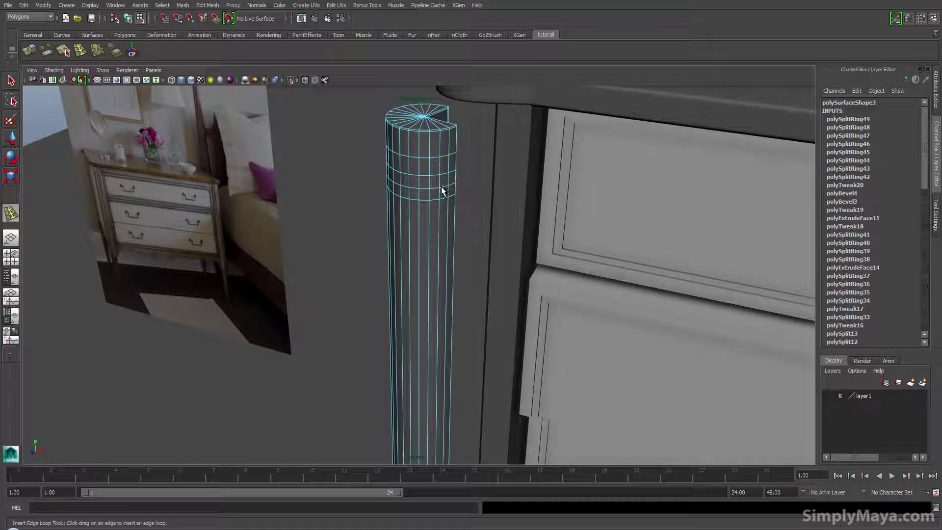
{"action": "key", "text": "q"}
{"action": "middle_click_drag", "start_coordinate": [435, 177], "coordinate": [415, 175], "text": "alt"}
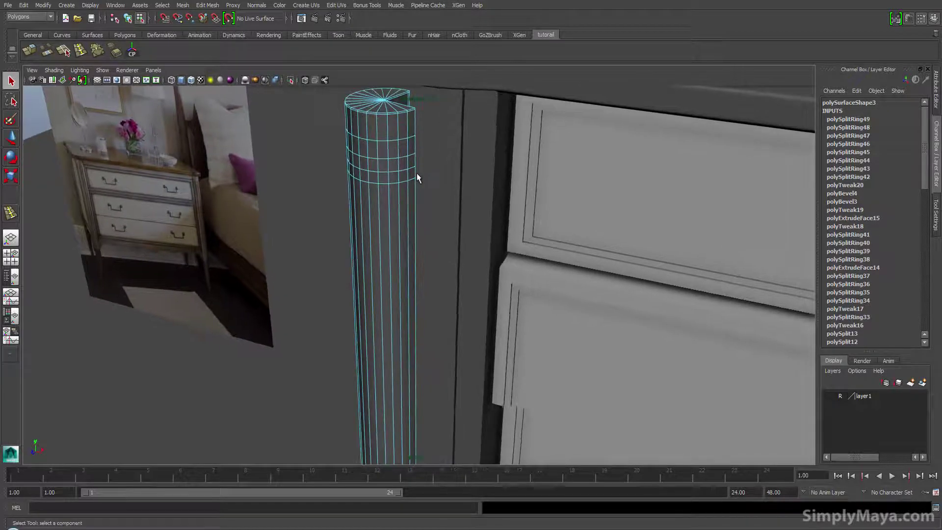
{"action": "key", "text": "F11"}
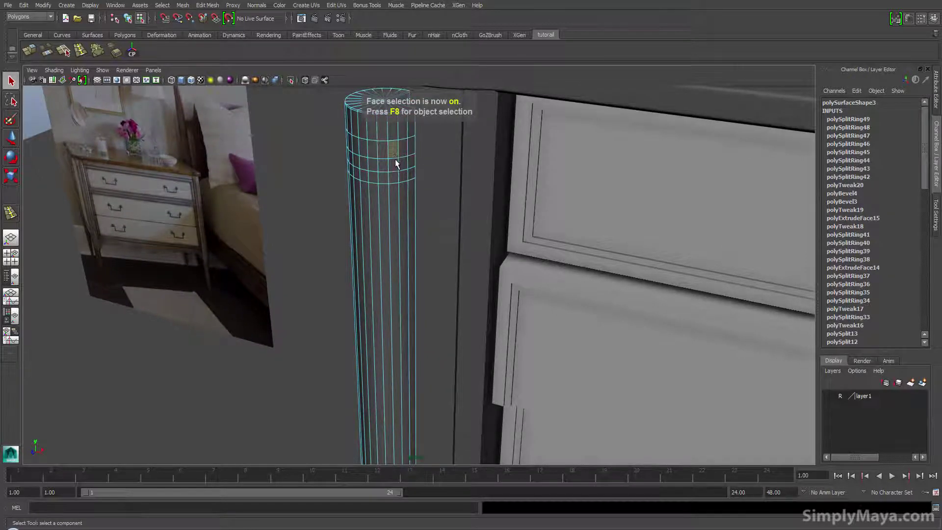
{"action": "left_click", "coordinate": [391, 180], "text": "shift"}
{"action": "left_click", "coordinate": [392, 193], "text": "shift"}
{"action": "middle_click_drag", "start_coordinate": [409, 312], "coordinate": [405, 173], "text": "alt"}
{"action": "left_click_drag", "start_coordinate": [406, 173], "coordinate": [398, 267], "text": "alt"}
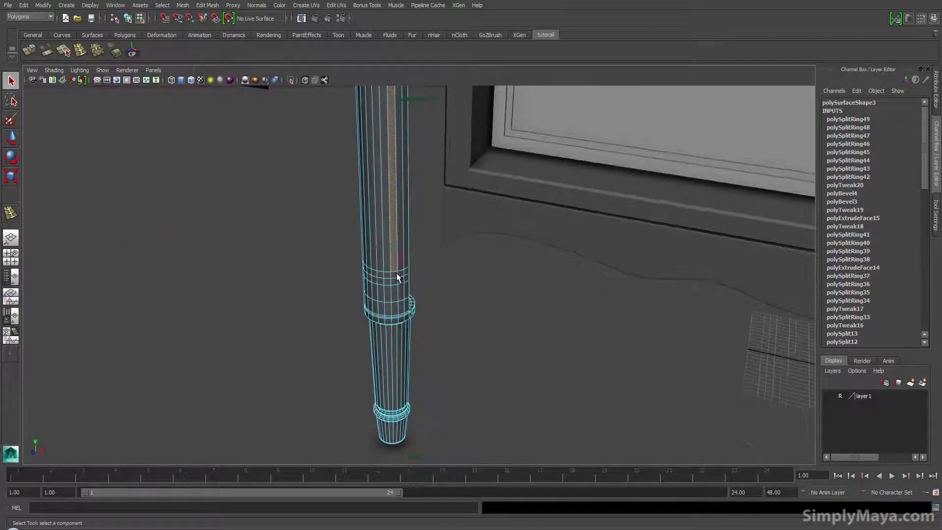
{"action": "right_click_drag", "start_coordinate": [417, 237], "coordinate": [415, 396], "text": "alt"}
{"action": "left_click_drag", "start_coordinate": [414, 396], "coordinate": [395, 123], "text": "alt"}
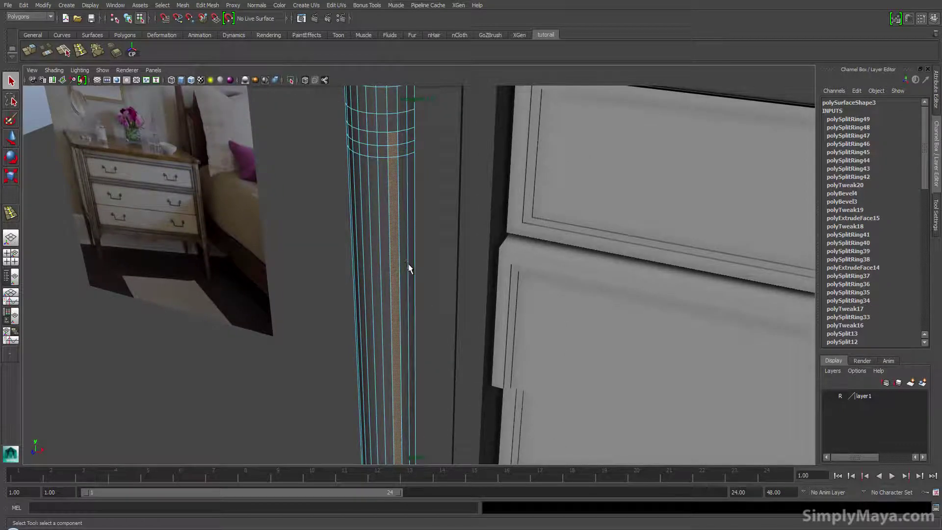
{"action": "left_click_drag", "start_coordinate": [408, 268], "coordinate": [409, 349], "text": "alt"}
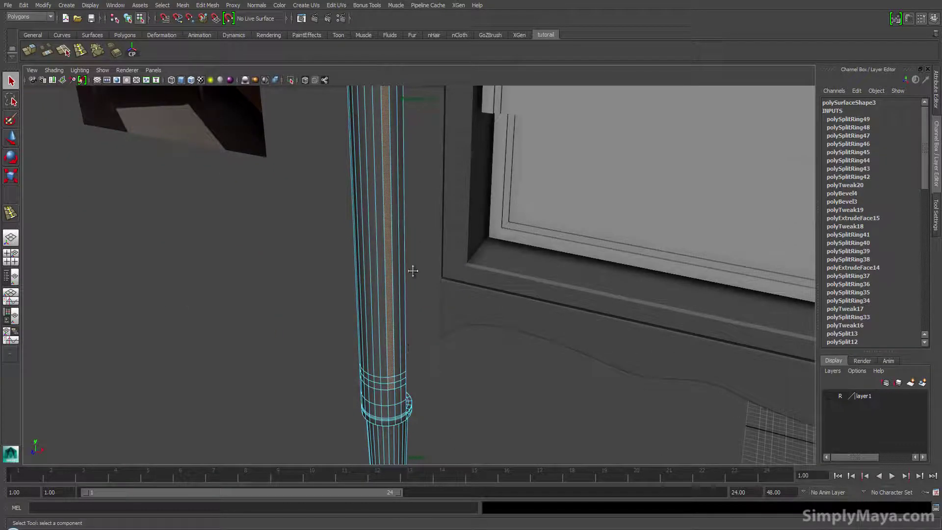
{"action": "left_click_drag", "start_coordinate": [413, 270], "coordinate": [406, 382], "text": "alt"}
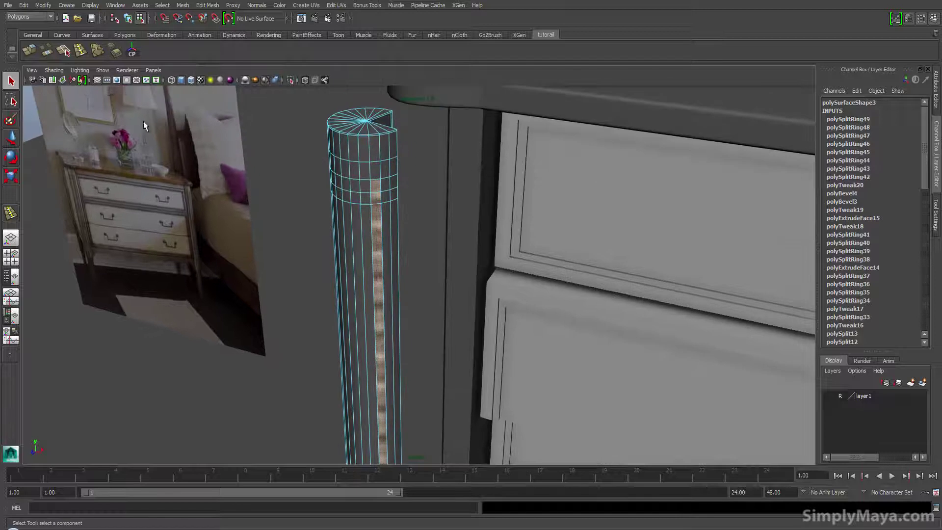
Extrude the selected face strip inward with a local Z translation of -0.344 to recess a flute.
{"action": "left_click", "coordinate": [30, 50]}
{"action": "left_click_drag", "start_coordinate": [237, 250], "coordinate": [280, 260], "text": "alt"}
{"action": "right_click_drag", "start_coordinate": [415, 246], "coordinate": [591, 259], "text": "alt"}
{"action": "middle_click_drag", "start_coordinate": [591, 259], "coordinate": [549, 274], "text": "alt"}
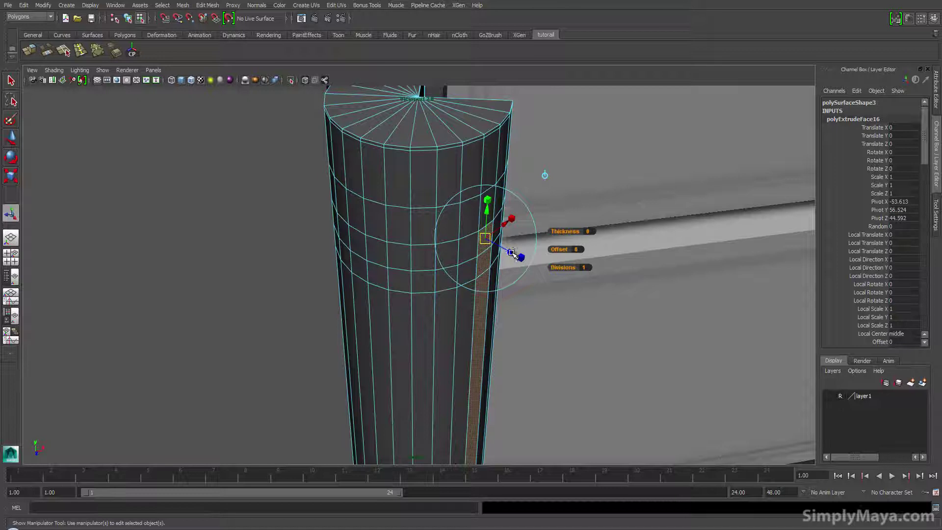
{"action": "left_click_drag", "start_coordinate": [512, 252], "coordinate": [348, 201]}
Scale the extruded flute faces narrower and shorter so the walls of the recess slope inward.
{"action": "left_click", "coordinate": [314, 164]}
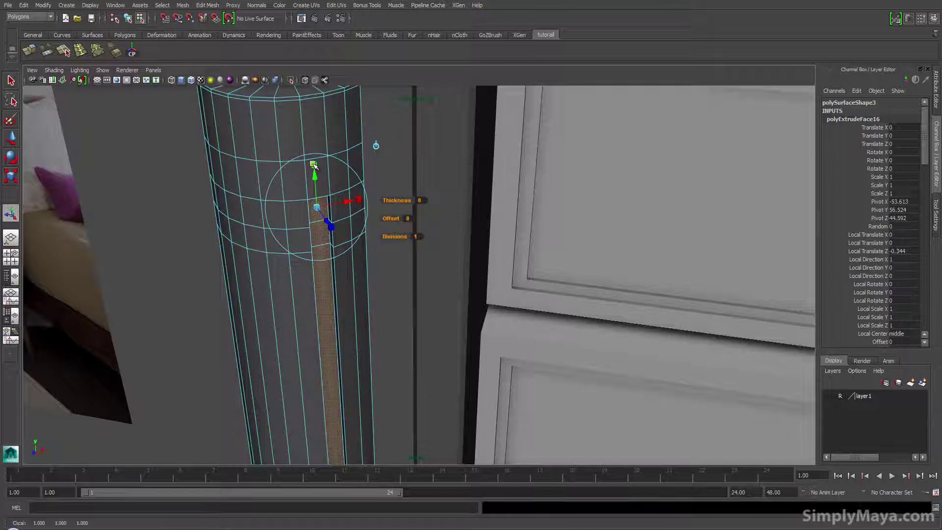
{"action": "left_click_drag", "start_coordinate": [315, 167], "coordinate": [316, 169]}
{"action": "left_click_drag", "start_coordinate": [357, 203], "coordinate": [339, 222]}
{"action": "left_click_drag", "start_coordinate": [289, 273], "coordinate": [282, 269], "text": "alt"}
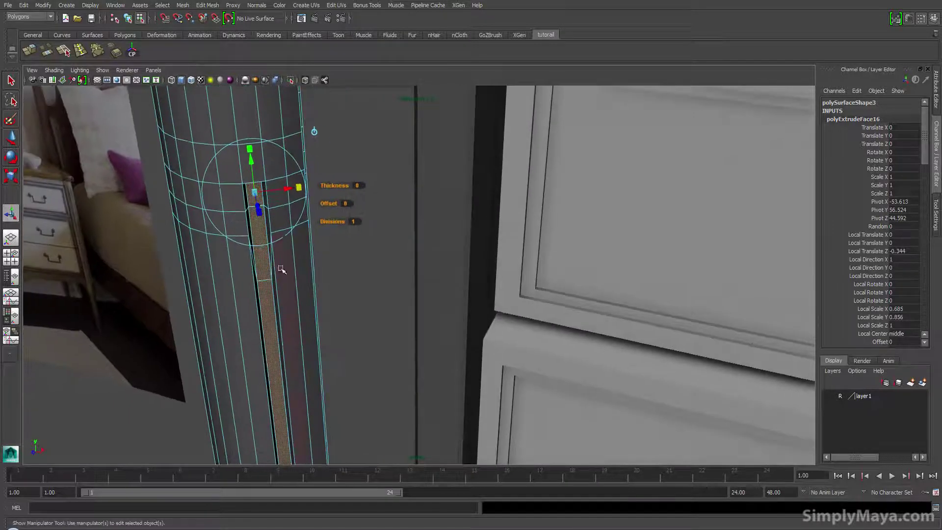
{"action": "left_click_drag", "start_coordinate": [301, 190], "coordinate": [254, 146]}
Return to object mode, turn on the leg's smooth preview and examine the recessed flute along the shaft.
{"action": "right_click_drag", "start_coordinate": [260, 273], "coordinate": [293, 261]}
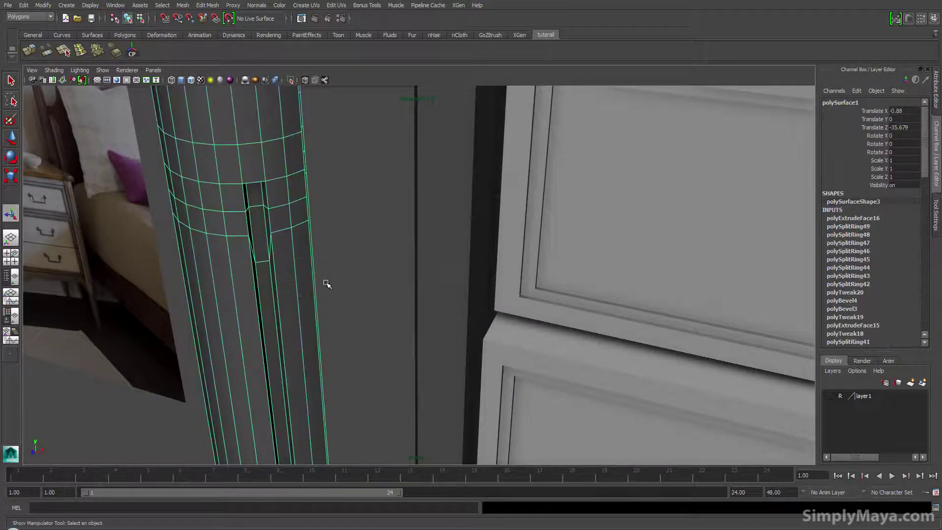
{"action": "scroll", "coordinate": [326, 282], "scroll_direction": "down", "scroll_amount": 5}
{"action": "left_click_drag", "start_coordinate": [328, 281], "coordinate": [318, 260], "text": "alt"}
{"action": "key", "text": "3"}
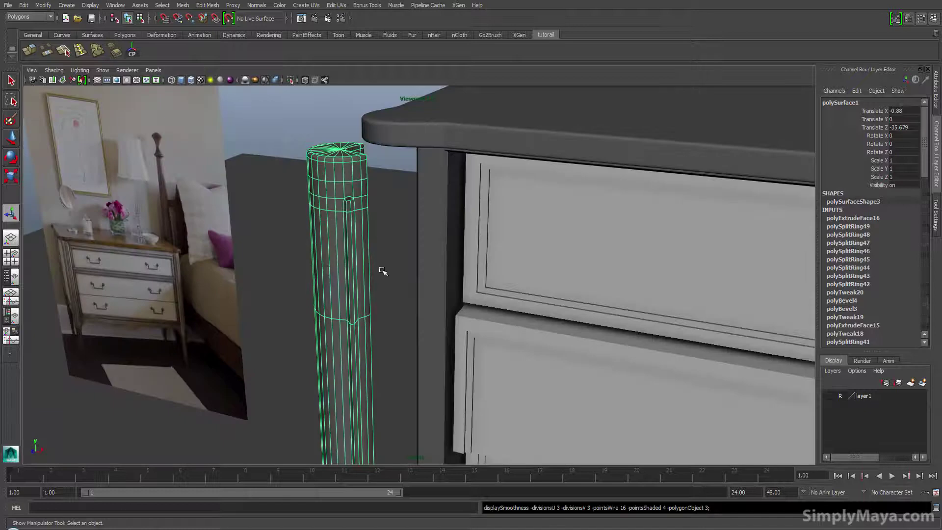
{"action": "left_click", "coordinate": [391, 263]}
{"action": "middle_click_drag", "start_coordinate": [386, 416], "coordinate": [362, 203], "text": "alt"}
{"action": "left_click_drag", "start_coordinate": [346, 280], "coordinate": [399, 236], "text": "alt"}
{"action": "left_click", "coordinate": [400, 237]}
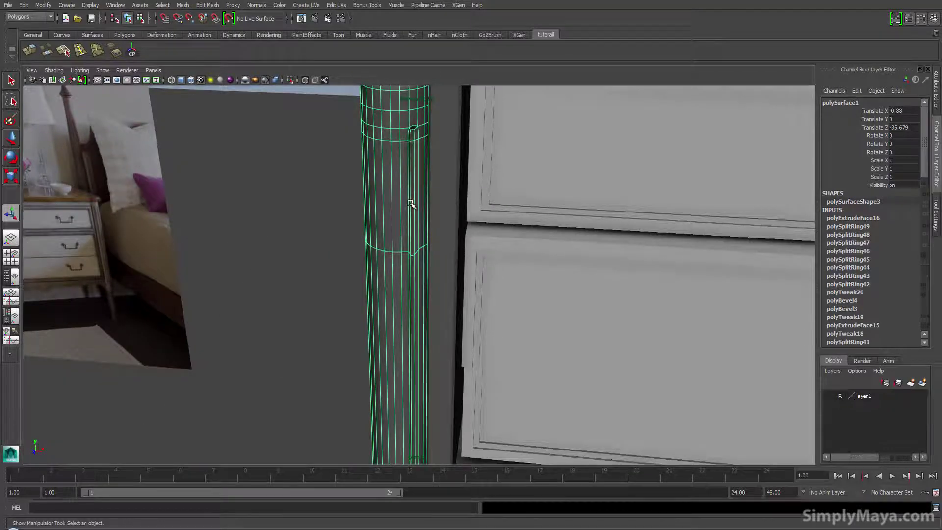
Select a second vertical strip of shaft faces, parallel to the first flute, from the upper edge loops down to those above the collar.
{"action": "left_click_drag", "start_coordinate": [411, 203], "coordinate": [409, 228], "text": "alt"}
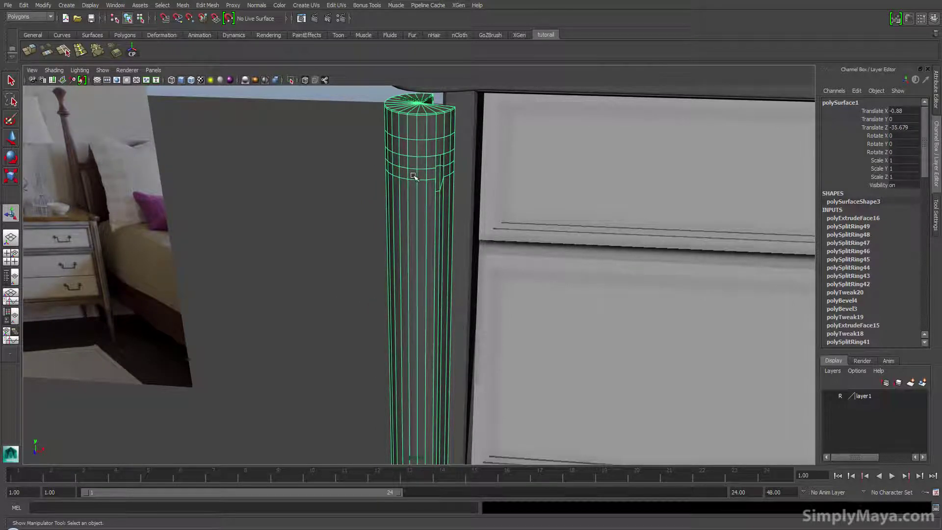
{"action": "left_click_drag", "start_coordinate": [414, 176], "coordinate": [430, 157], "text": "alt"}
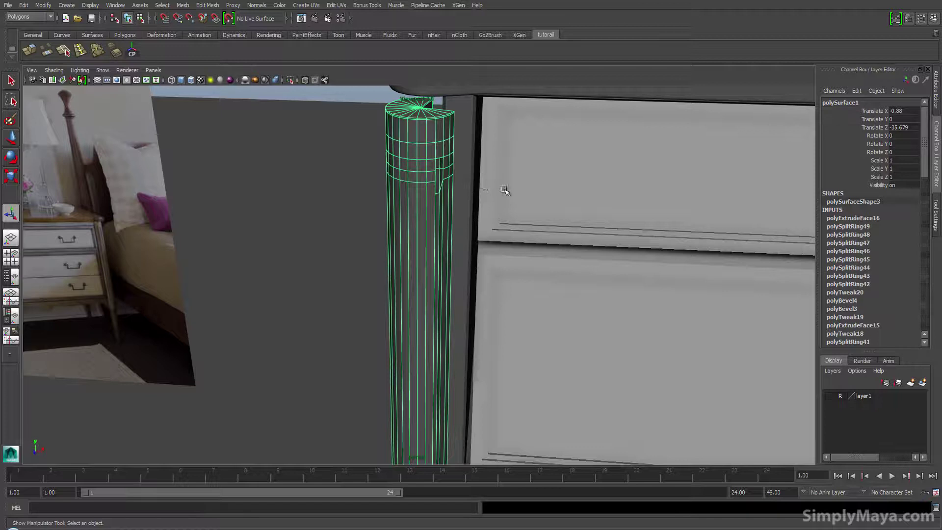
{"action": "left_click_drag", "start_coordinate": [504, 193], "coordinate": [517, 227], "text": "alt"}
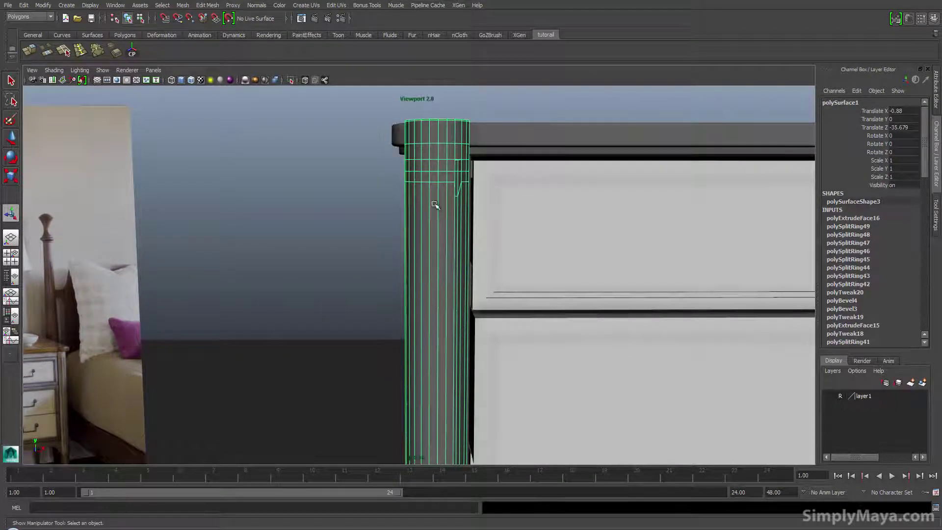
{"action": "left_click_drag", "start_coordinate": [438, 168], "coordinate": [526, 227], "text": "alt"}
{"action": "right_click", "coordinate": [435, 177]}
{"action": "right_click_drag", "start_coordinate": [435, 177], "coordinate": [437, 197]}
{"action": "middle_click_drag", "start_coordinate": [449, 366], "coordinate": [446, 93], "text": "alt"}
{"action": "middle_click_drag", "start_coordinate": [444, 373], "coordinate": [468, 73], "text": "alt"}
{"action": "middle_click_drag", "start_coordinate": [473, 353], "coordinate": [467, 186], "text": "alt"}
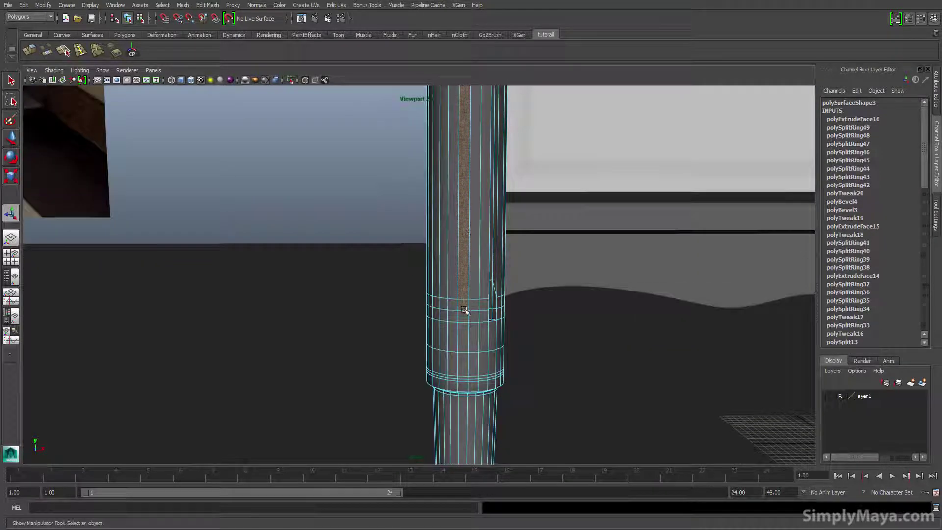
{"action": "left_click_drag", "start_coordinate": [449, 299], "coordinate": [422, 290], "text": "alt"}
Extrude the second face strip inward with a local Z translation of -0.457.
{"action": "left_click", "coordinate": [29, 50]}
{"action": "left_click_drag", "start_coordinate": [505, 295], "coordinate": [478, 277], "text": "alt"}
{"action": "right_click_drag", "start_coordinate": [418, 329], "coordinate": [587, 345], "text": "alt"}
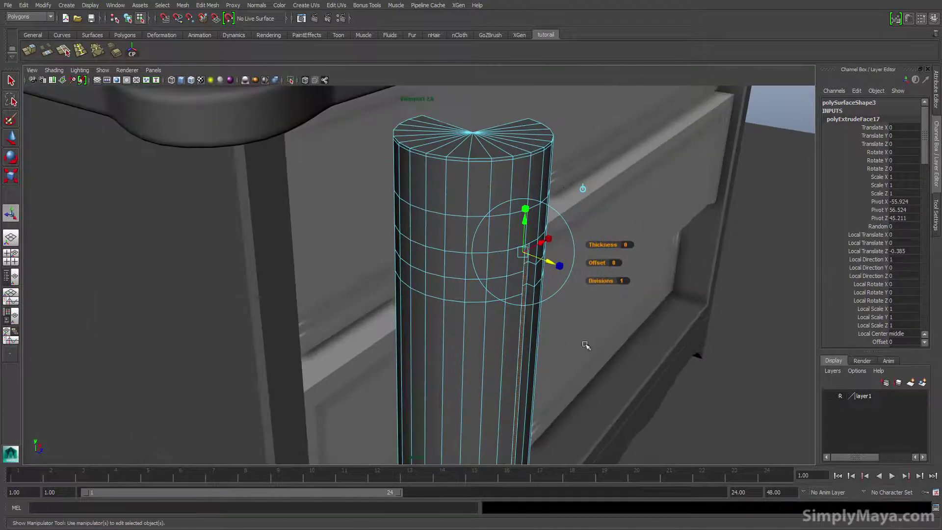
{"action": "left_click_drag", "start_coordinate": [587, 345], "coordinate": [566, 327], "text": "alt"}
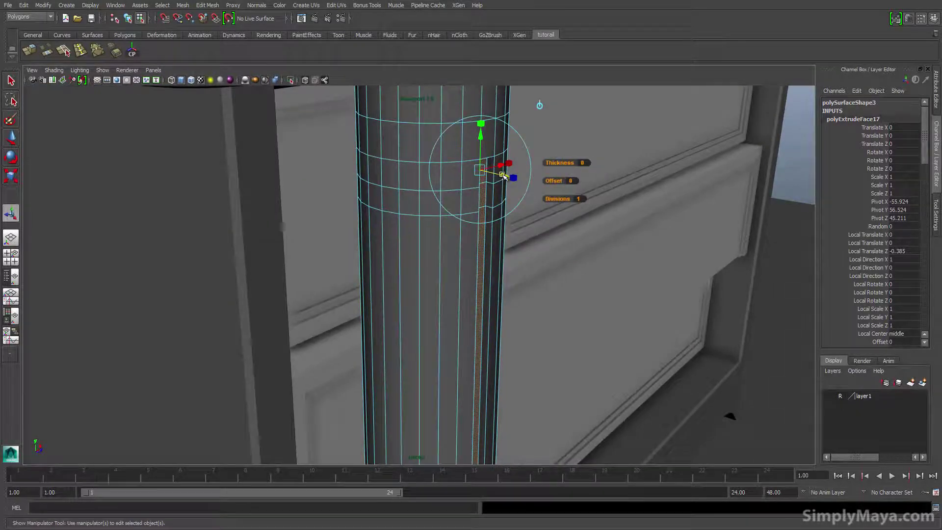
{"action": "left_click_drag", "start_coordinate": [504, 175], "coordinate": [495, 173]}
{"action": "left_click_drag", "start_coordinate": [488, 235], "coordinate": [428, 231], "text": "alt"}
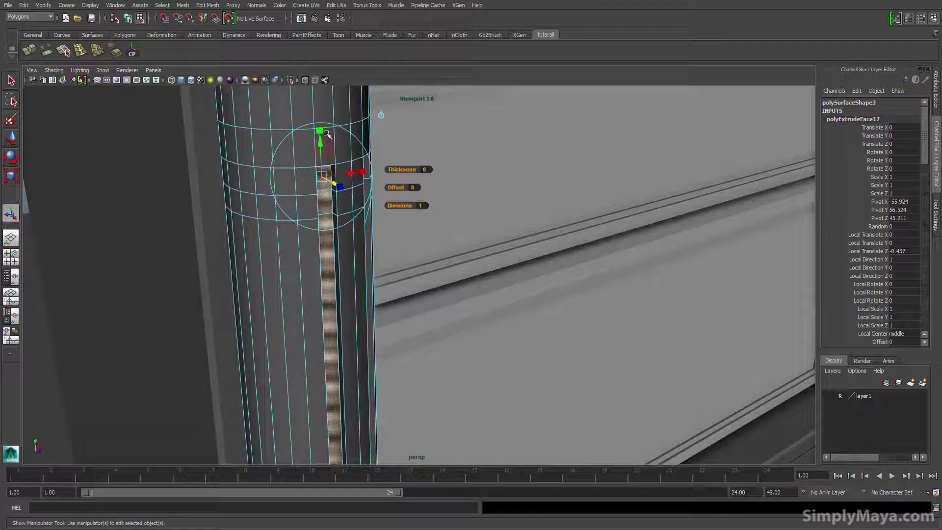
Scale the second flute's extruded faces to 0.689 in local X and 0.903 in local Y.
{"action": "left_click_drag", "start_coordinate": [320, 133], "coordinate": [320, 131]}
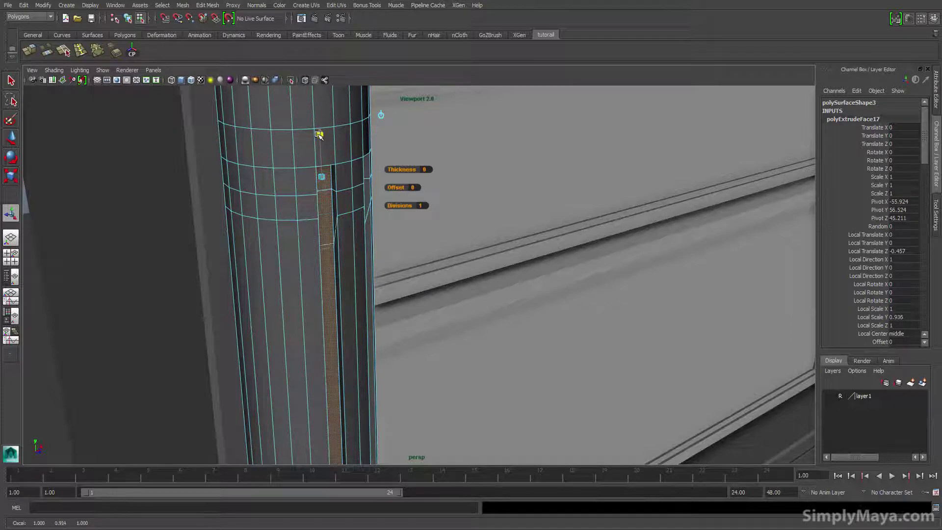
{"action": "left_click_drag", "start_coordinate": [354, 176], "coordinate": [351, 174]}
{"action": "left_click_drag", "start_coordinate": [369, 221], "coordinate": [317, 229], "text": "alt"}
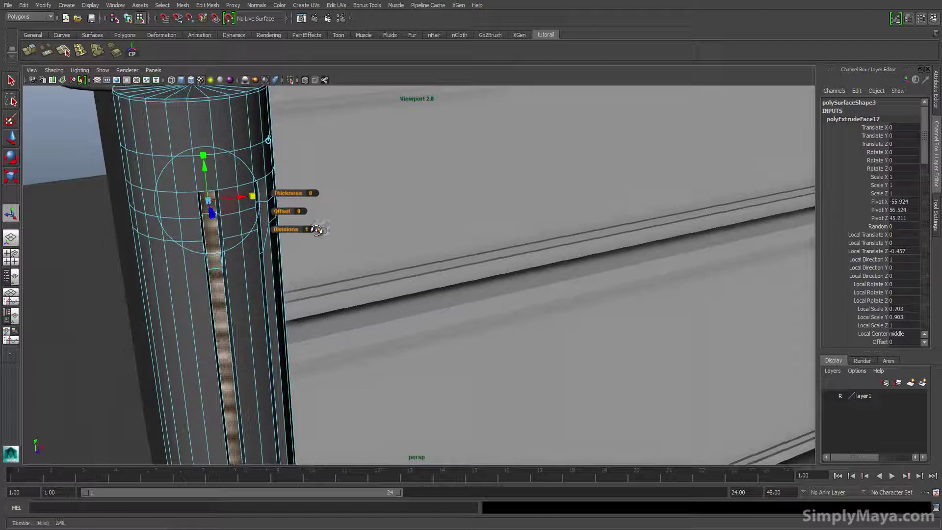
{"action": "left_click_drag", "start_coordinate": [254, 197], "coordinate": [253, 198]}
Turn on the leg's smooth preview, return to object mode and compare the two flutes with the reference photo.
{"action": "key", "text": "3"}
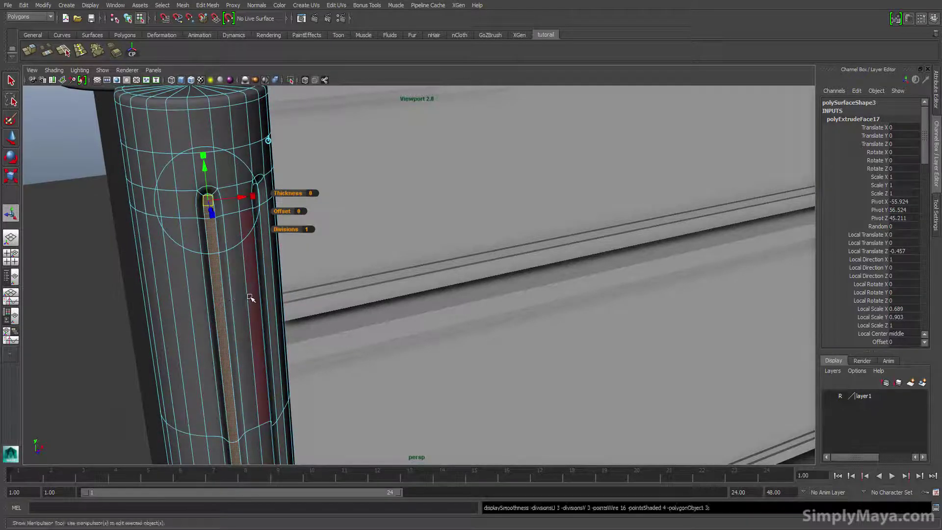
{"action": "left_click_drag", "start_coordinate": [250, 297], "coordinate": [194, 294], "text": "alt"}
{"action": "right_click_drag", "start_coordinate": [143, 298], "coordinate": [173, 288]}
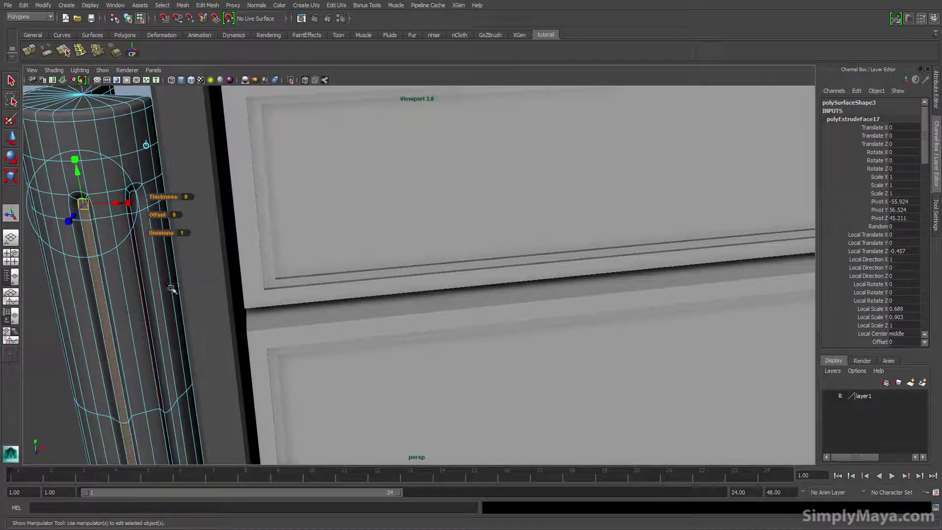
{"action": "left_click", "coordinate": [189, 314]}
{"action": "left_click_drag", "start_coordinate": [196, 326], "coordinate": [253, 362], "text": "alt"}
{"action": "right_click_drag", "start_coordinate": [252, 362], "coordinate": [199, 385], "text": "alt"}
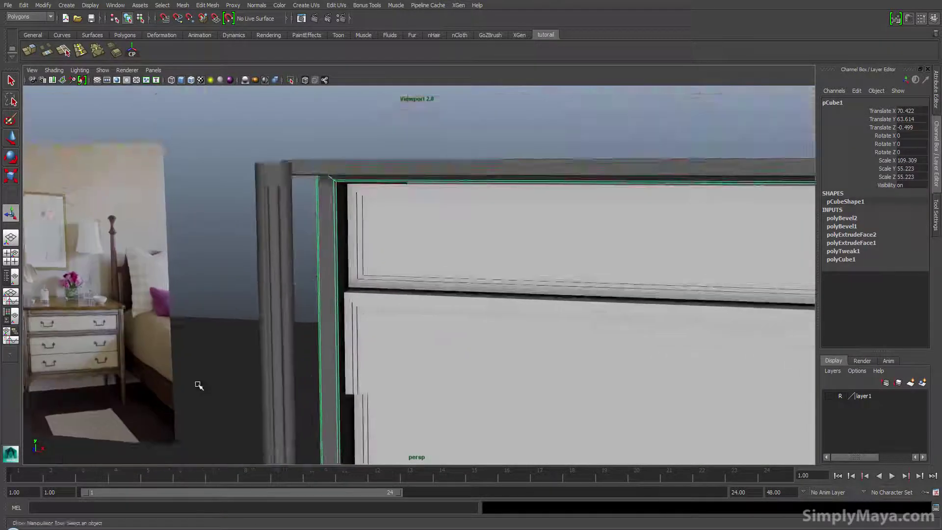
{"action": "middle_click_drag", "start_coordinate": [206, 381], "coordinate": [306, 167], "text": "alt"}
{"action": "right_click_drag", "start_coordinate": [304, 308], "coordinate": [224, 315], "text": "alt"}
{"action": "left_click_drag", "start_coordinate": [223, 316], "coordinate": [256, 344], "text": "alt"}
Turn off the leg's smooth preview and select a third vertical strip of shaft faces on the side away from the second flute.
{"action": "mouse_move", "coordinate": [362, 202]}
{"action": "left_mouse_down", "text": "alt"}
{"action": "mouse_move", "coordinate": [324, 225]}
{"action": "mouse_move", "coordinate": [397, 197]}
{"action": "mouse_move", "coordinate": [370, 193]}
{"action": "left_mouse_up", "text": "alt"}
{"action": "left_click", "coordinate": [424, 206]}
{"action": "right_click_drag", "start_coordinate": [370, 194], "coordinate": [572, 286], "text": "alt"}
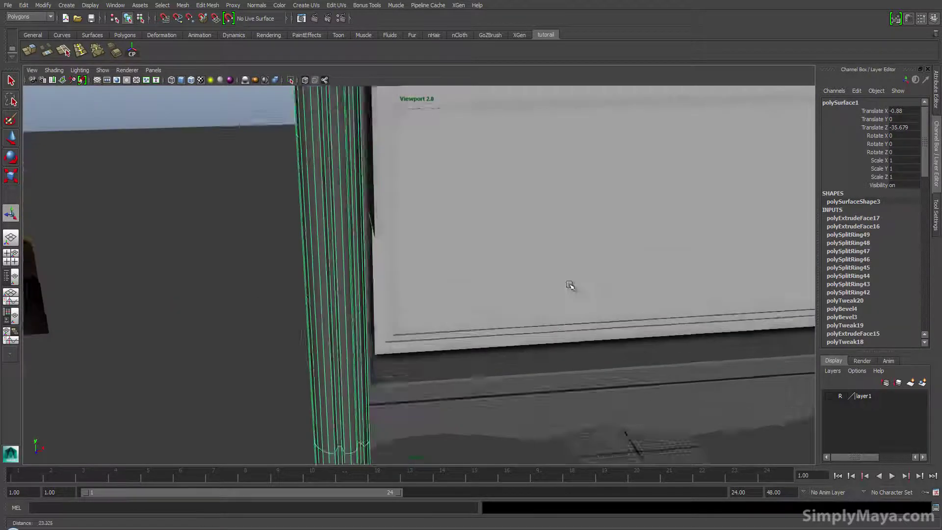
{"action": "middle_click_drag", "start_coordinate": [469, 135], "coordinate": [455, 472], "text": "alt"}
{"action": "key", "text": "1"}
{"action": "middle_click_drag", "start_coordinate": [390, 284], "coordinate": [389, 302], "text": "alt"}
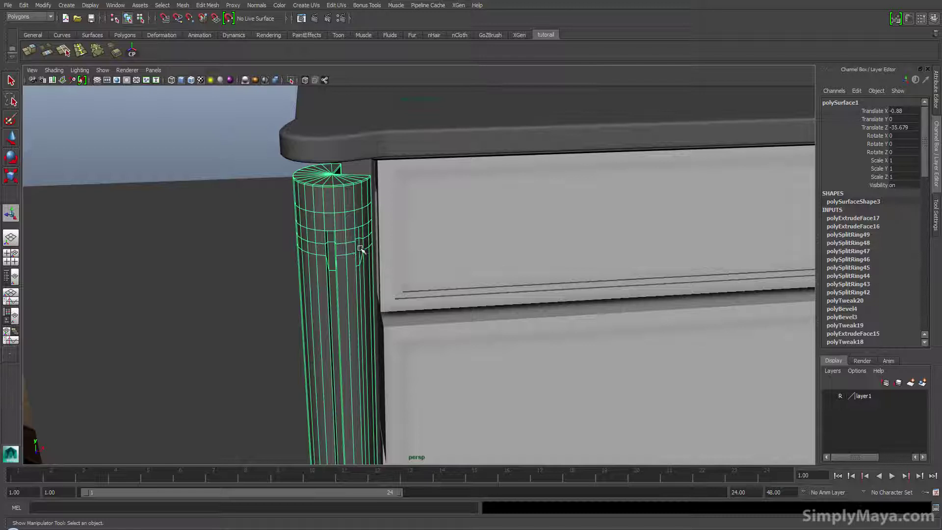
{"action": "left_click_drag", "start_coordinate": [319, 253], "coordinate": [428, 257], "text": "alt"}
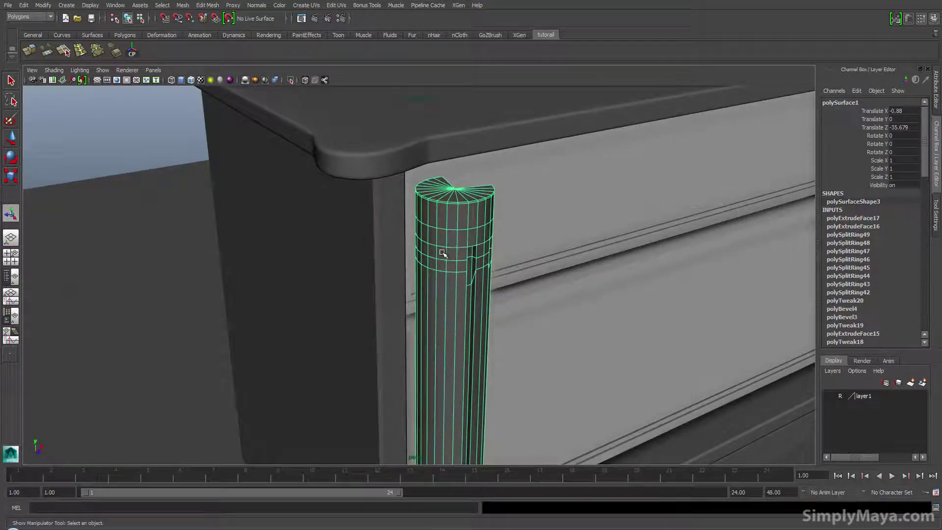
{"action": "key", "text": "F11"}
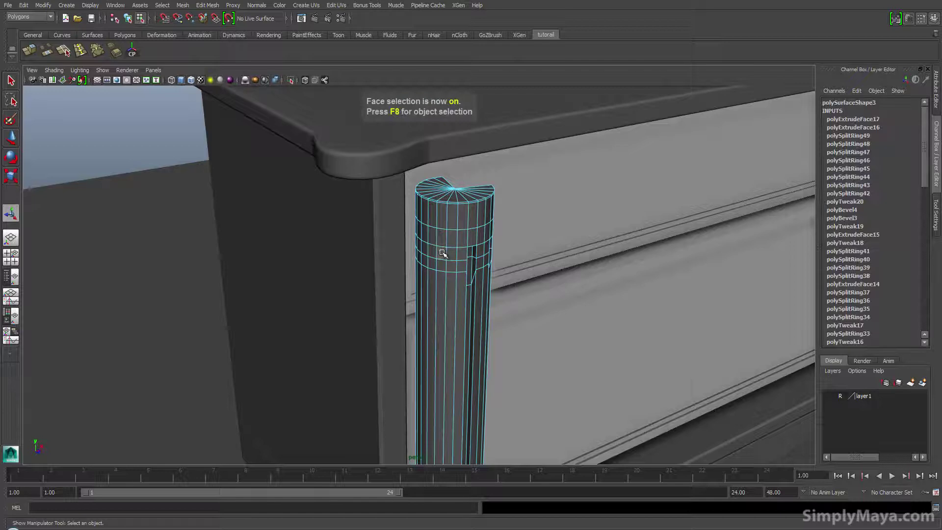
{"action": "left_click", "coordinate": [439, 283], "text": "shift"}
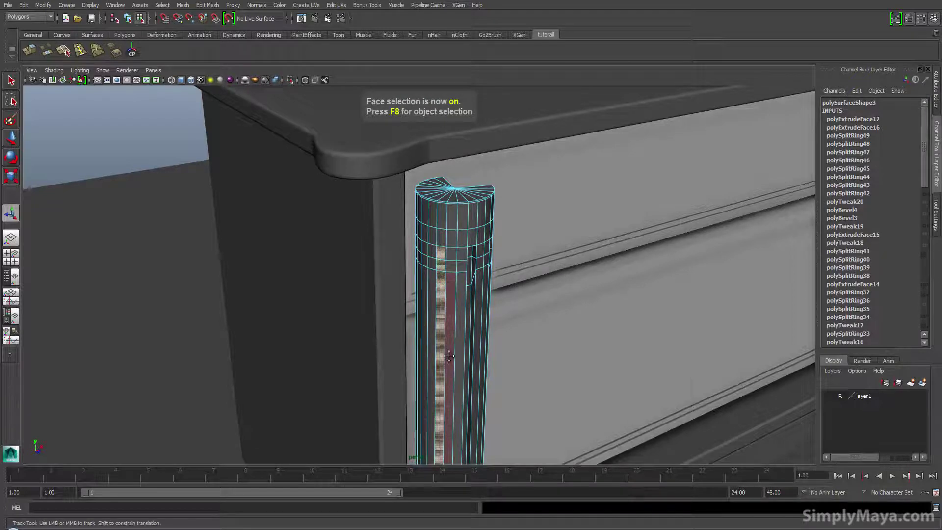
{"action": "middle_click_drag", "start_coordinate": [448, 356], "coordinate": [454, 431], "text": "alt"}
{"action": "middle_click_drag", "start_coordinate": [458, 263], "coordinate": [465, 309], "text": "alt"}
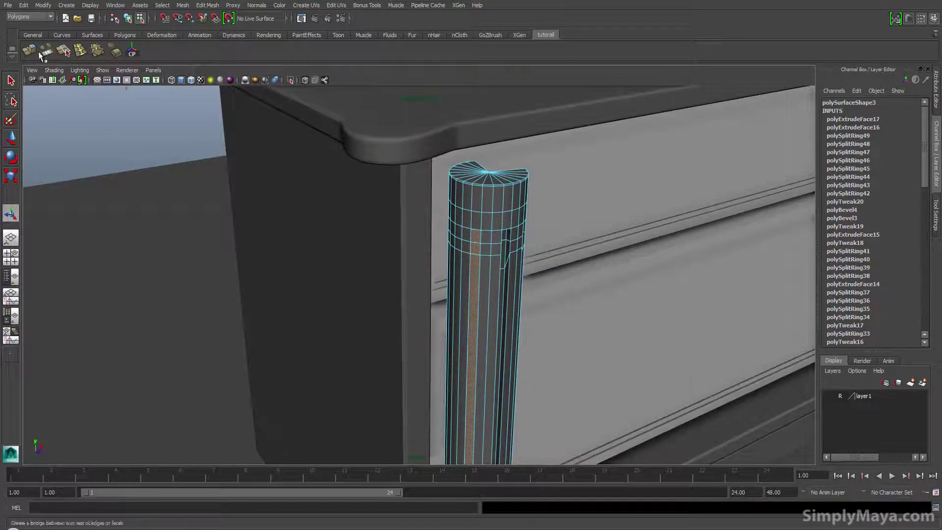
Extrude the third face strip inward with a local Z translation of -0.438.
{"action": "key", "text": "ctrl+e"}
{"action": "left_click_drag", "start_coordinate": [341, 278], "coordinate": [437, 281], "text": "alt"}
{"action": "right_click_drag", "start_coordinate": [560, 299], "coordinate": [553, 247], "text": "alt"}
{"action": "left_click_drag", "start_coordinate": [554, 247], "coordinate": [600, 254], "text": "alt"}
{"action": "mouse_move", "coordinate": [601, 254]}
{"action": "right_mouse_down", "text": "alt"}
{"action": "mouse_move", "coordinate": [604, 231]}
{"action": "mouse_move", "coordinate": [586, 250]}
{"action": "right_mouse_up", "text": "alt"}
{"action": "scroll", "coordinate": [587, 251], "scroll_direction": "down", "scroll_amount": 5}
{"action": "scroll", "coordinate": [587, 251], "scroll_direction": "up", "scroll_amount": 5}
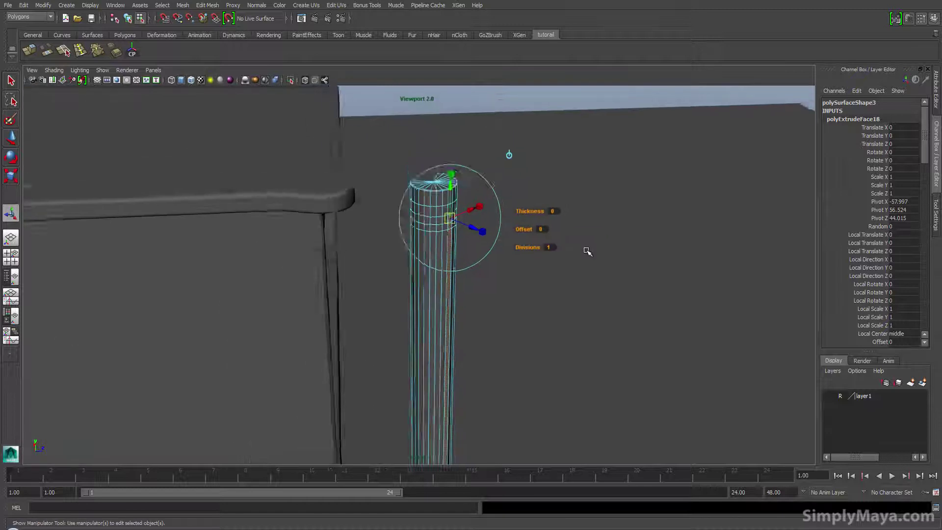
{"action": "middle_click_drag", "start_coordinate": [613, 254], "coordinate": [441, 375], "text": "alt"}
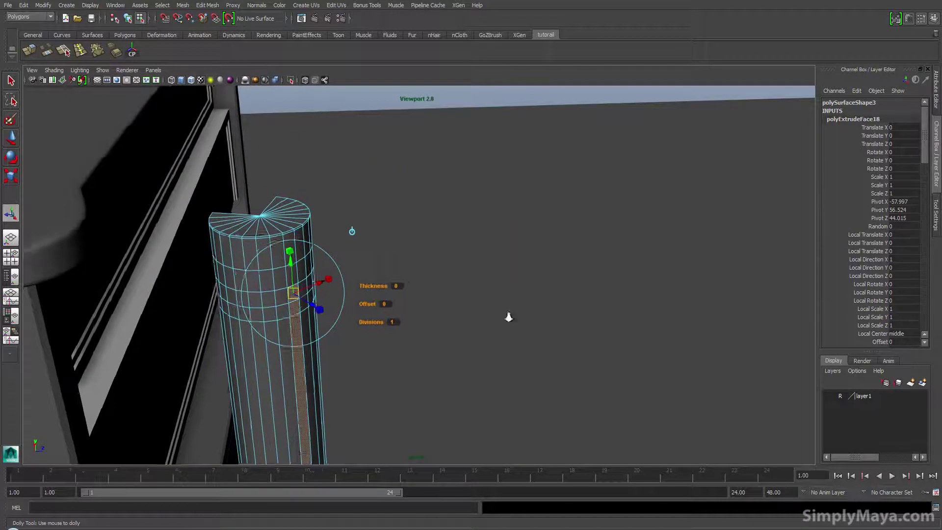
{"action": "right_click_drag", "start_coordinate": [509, 317], "coordinate": [560, 318], "text": "alt"}
{"action": "middle_click_drag", "start_coordinate": [357, 316], "coordinate": [471, 263], "text": "alt"}
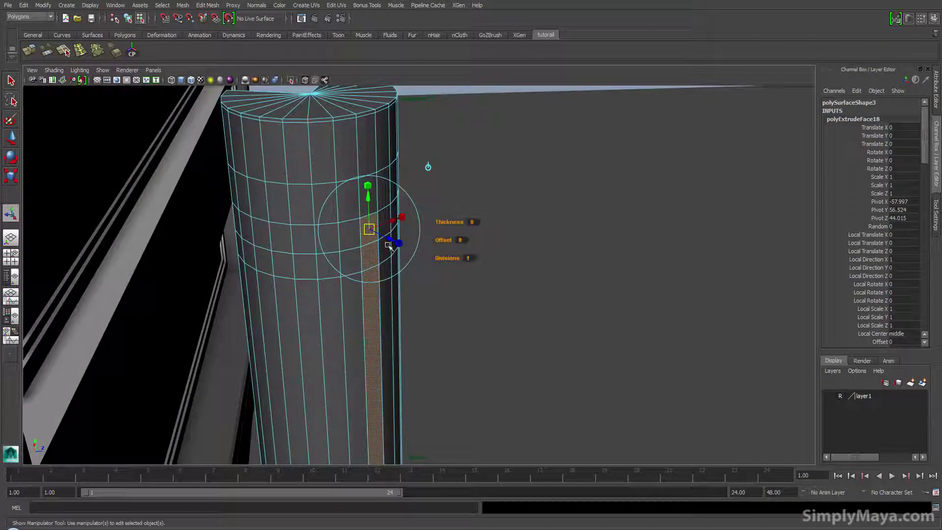
{"action": "left_click_drag", "start_coordinate": [392, 241], "coordinate": [302, 230]}
Scale the third flute's extruded faces to 0.673 in local X and 0.904 in local Y, and return to object mode.
{"action": "left_click_drag", "start_coordinate": [246, 148], "coordinate": [246, 149]}
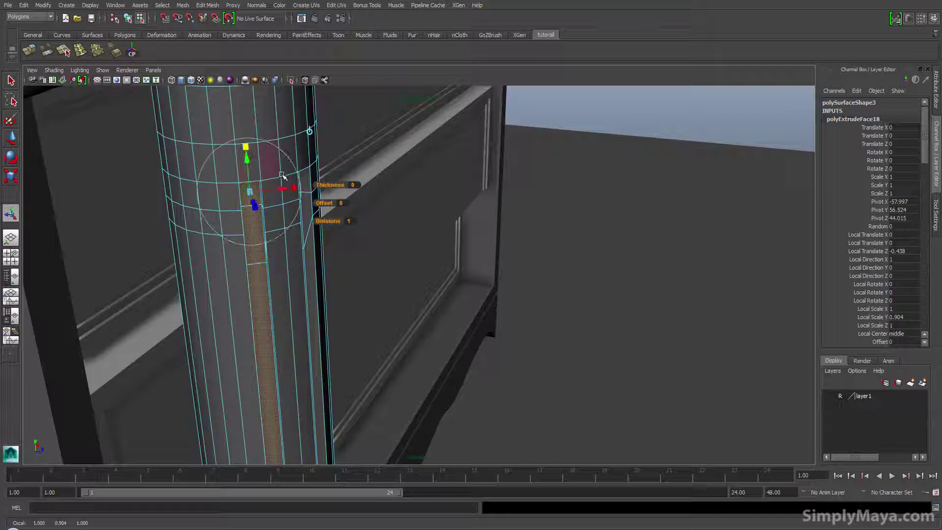
{"action": "left_click_drag", "start_coordinate": [293, 189], "coordinate": [281, 191]}
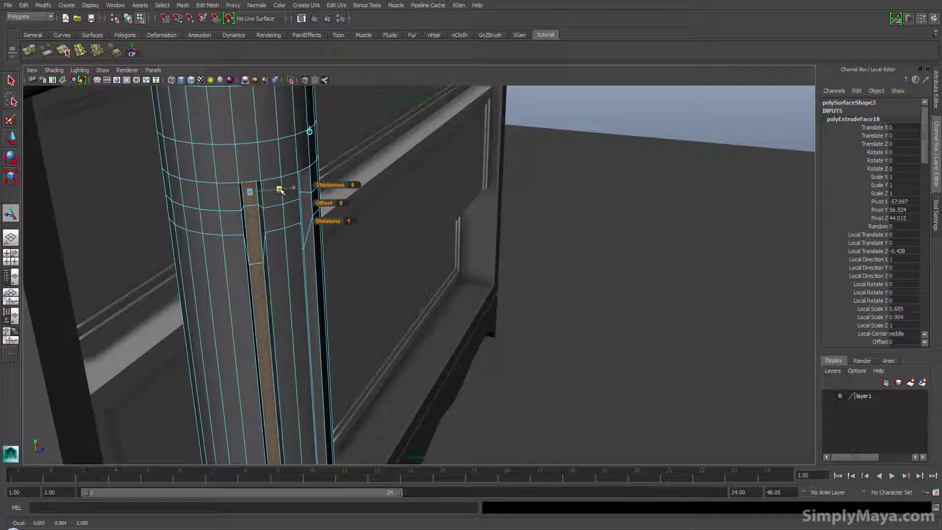
{"action": "right_click_drag", "start_coordinate": [284, 283], "coordinate": [314, 270]}
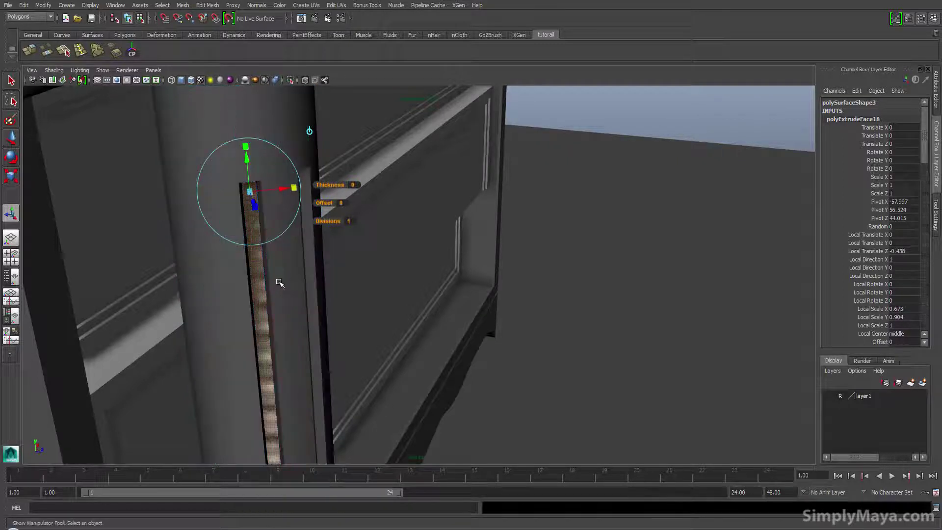
{"action": "left_click", "coordinate": [279, 281]}
Turn on the leg's smooth preview and examine the fluted leg against the nightstand and the reference photo.
{"action": "left_click_drag", "start_coordinate": [377, 299], "coordinate": [287, 274], "text": "alt"}
{"action": "scroll", "coordinate": [311, 279], "scroll_direction": "down", "scroll_amount": 7}
{"action": "key", "text": "3"}
{"action": "left_click", "coordinate": [269, 309]}
{"action": "middle_click_drag", "start_coordinate": [382, 386], "coordinate": [393, 317], "text": "alt"}
{"action": "left_click", "coordinate": [390, 318]}
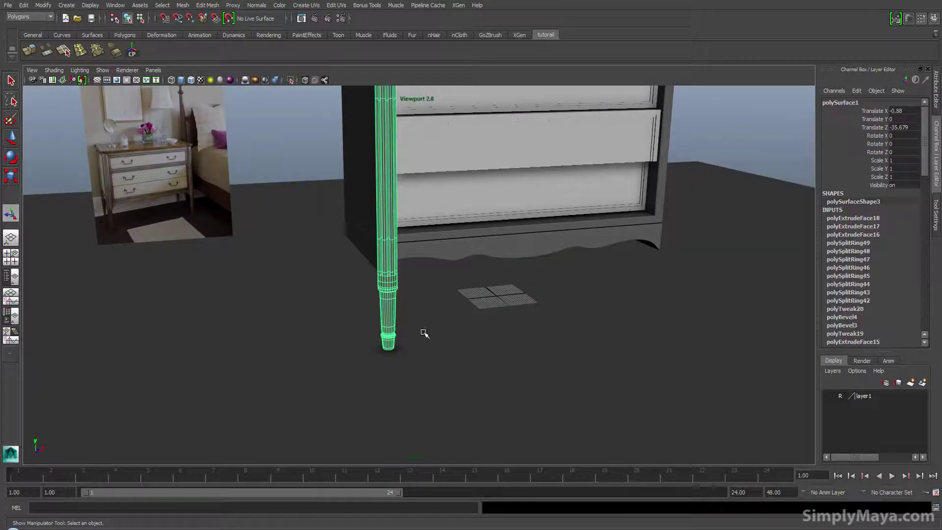
Turn off the smooth preview and insert eight edge loops around the tapered section below the collar, grouped near its upper and lower ends.
{"action": "scroll", "coordinate": [412, 317], "scroll_direction": "up", "scroll_amount": 3}
{"action": "scroll", "coordinate": [410, 315], "scroll_direction": "up", "scroll_amount": 6}
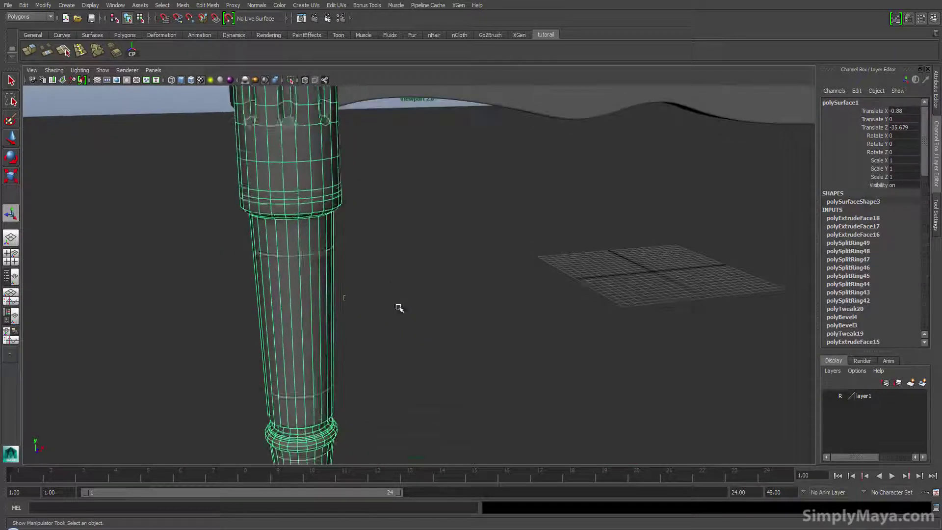
{"action": "key", "text": "1"}
{"action": "left_click_drag", "start_coordinate": [289, 280], "coordinate": [251, 176], "text": "alt"}
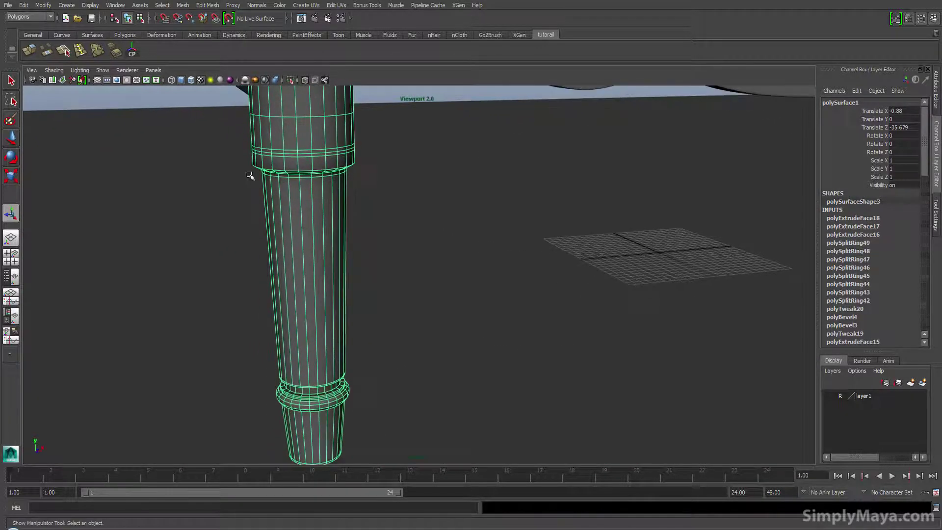
{"action": "left_click", "coordinate": [80, 49]}
{"action": "left_click_drag", "start_coordinate": [314, 196], "coordinate": [315, 236]}
{"action": "left_click_drag", "start_coordinate": [324, 375], "coordinate": [319, 350]}
{"action": "left_click_drag", "start_coordinate": [320, 349], "coordinate": [319, 334]}
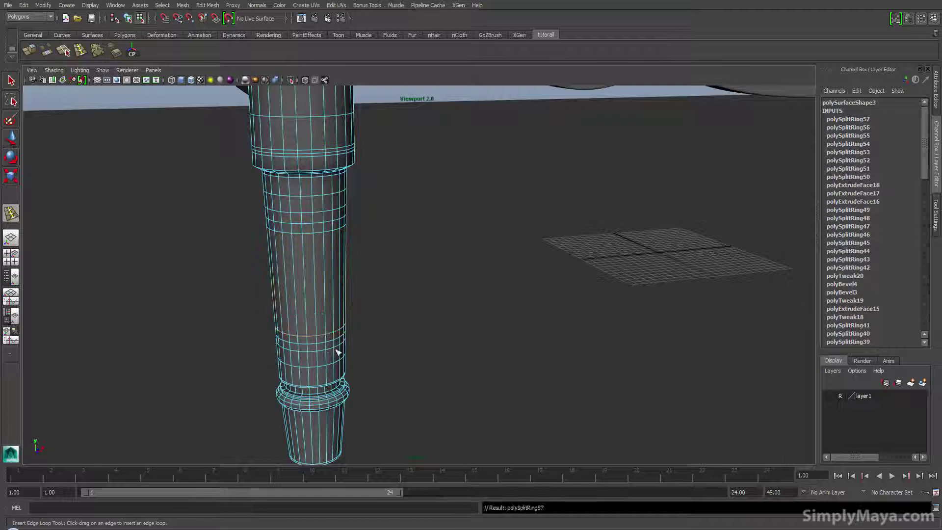
Select a vertical strip of faces on the tapered section between its upper and lower groups of edge loops.
{"action": "middle_click_drag", "start_coordinate": [335, 349], "coordinate": [333, 334], "text": "alt"}
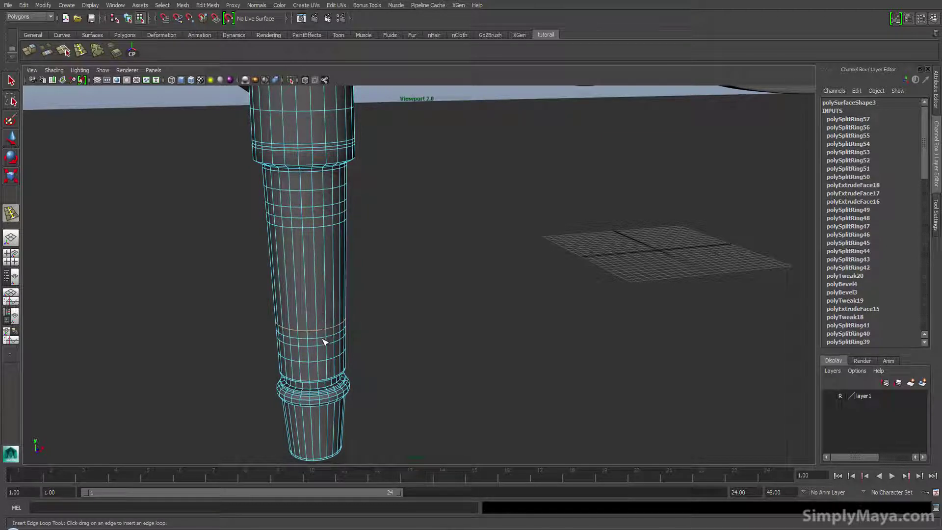
{"action": "left_click_drag", "start_coordinate": [318, 246], "coordinate": [387, 240], "text": "alt"}
{"action": "scroll", "coordinate": [382, 237], "scroll_direction": "down", "scroll_amount": 3}
{"action": "right_click_drag", "start_coordinate": [361, 238], "coordinate": [503, 249], "text": "alt"}
{"action": "middle_click_drag", "start_coordinate": [503, 249], "coordinate": [511, 285], "text": "alt"}
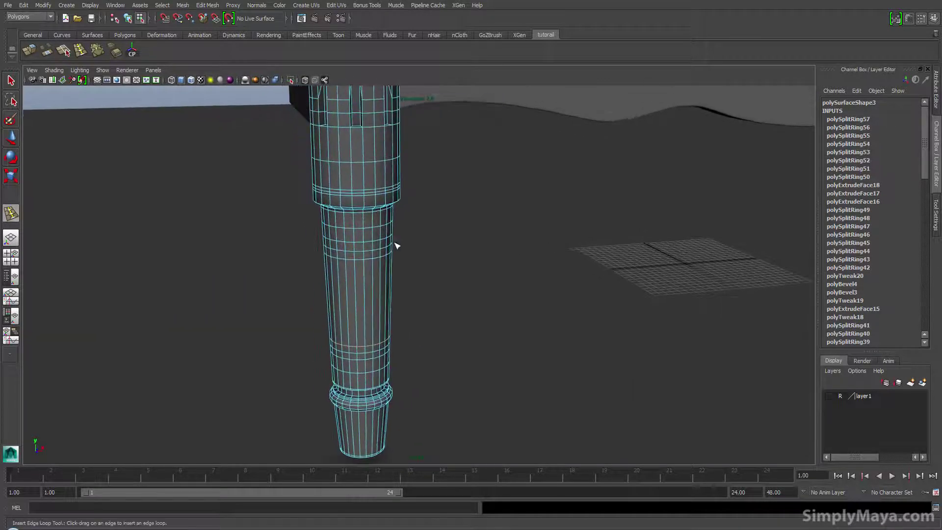
{"action": "key", "text": "q"}
{"action": "right_click", "coordinate": [361, 251]}
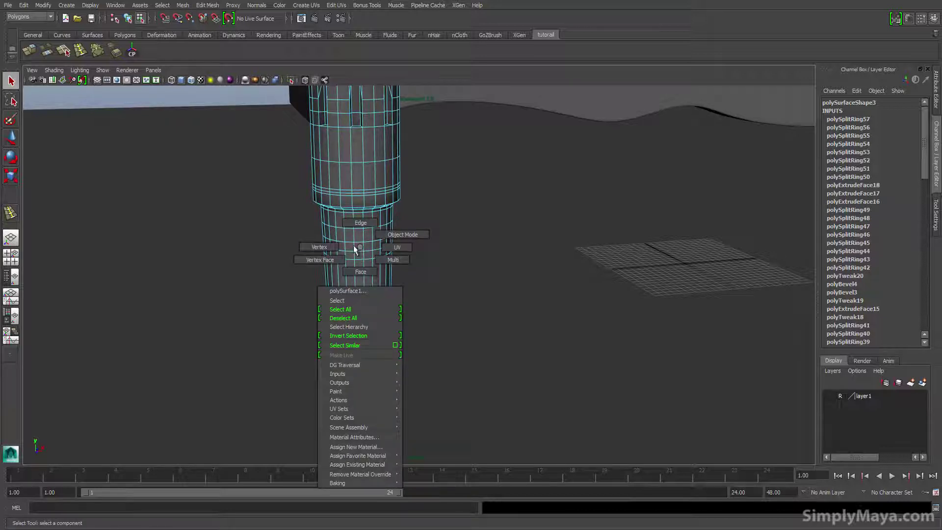
{"action": "right_click_drag", "start_coordinate": [365, 269], "coordinate": [364, 272]}
{"action": "left_click_drag", "start_coordinate": [358, 246], "coordinate": [361, 359]}
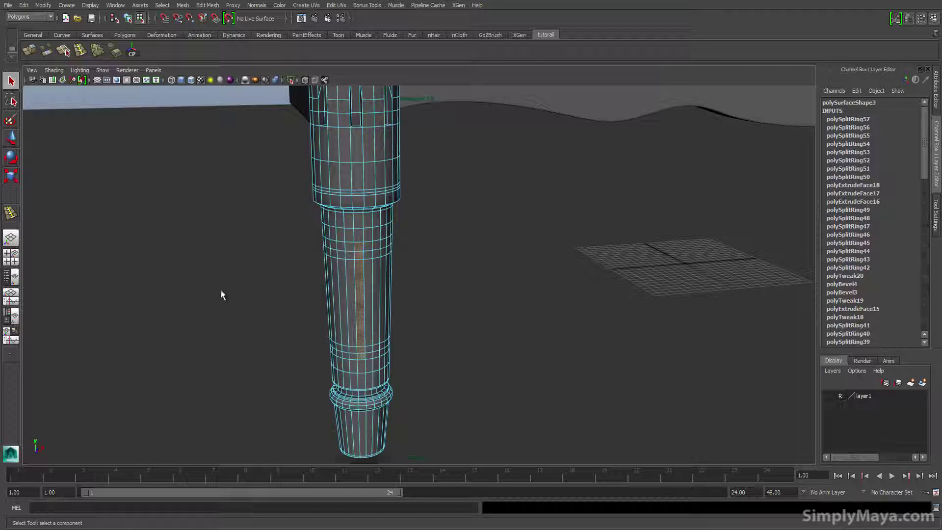
Extrude the tapered section's face strip inward with a local Z translation of -0.38.
{"action": "left_click_drag", "start_coordinate": [221, 291], "coordinate": [168, 200], "text": "alt"}
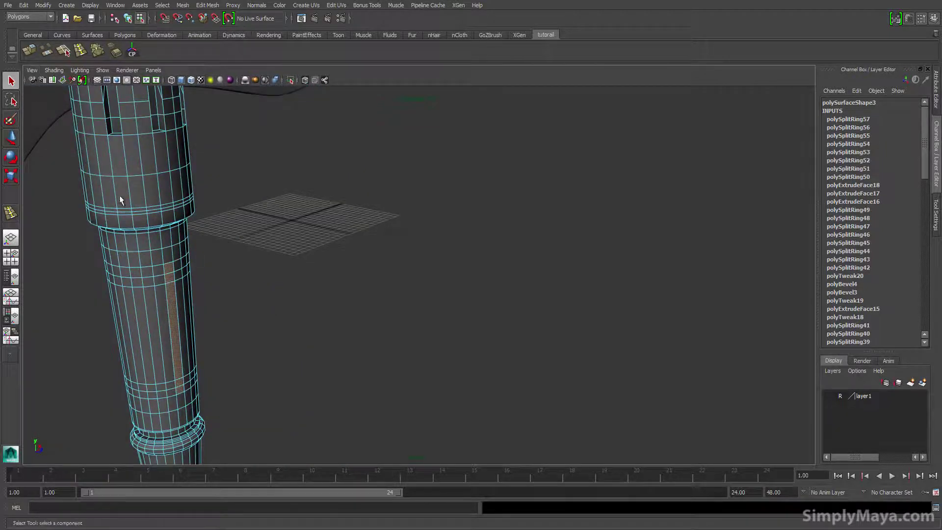
{"action": "key", "text": "ctrl+e"}
{"action": "left_click_drag", "start_coordinate": [179, 304], "coordinate": [262, 268], "text": "alt"}
{"action": "left_click_drag", "start_coordinate": [214, 291], "coordinate": [232, 283], "text": "alt"}
Scale the lower flute's extruded faces to 0.739 in local X and 0.699 in local Y, and turn on the smooth preview.
{"action": "left_click_drag", "start_coordinate": [381, 256], "coordinate": [370, 260]}
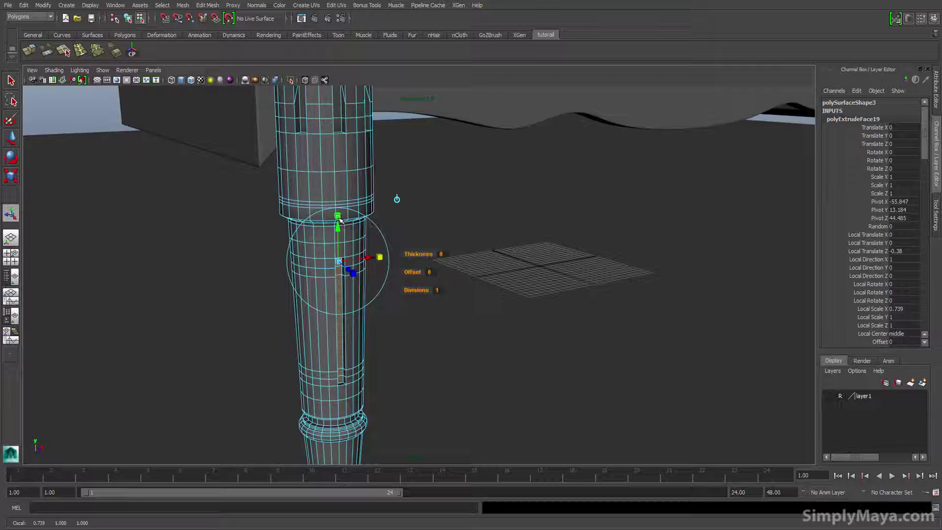
{"action": "left_click_drag", "start_coordinate": [339, 221], "coordinate": [339, 228]}
{"action": "key", "text": "3"}
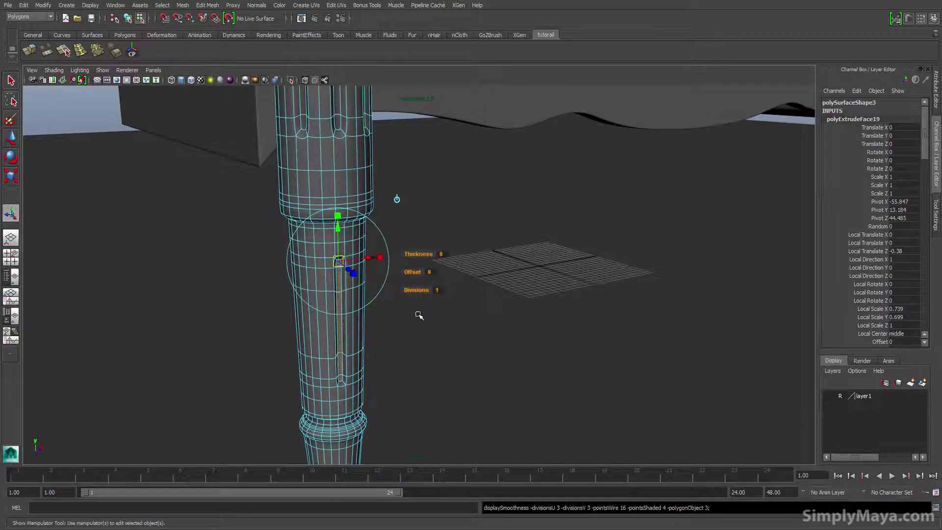
Return to object selection and examine the lower flute on the smoothed leg from several sides.
{"action": "right_click_drag", "start_coordinate": [331, 358], "coordinate": [381, 288]}
{"action": "left_click", "coordinate": [401, 331]}
{"action": "left_click_drag", "start_coordinate": [390, 339], "coordinate": [358, 336], "text": "alt"}
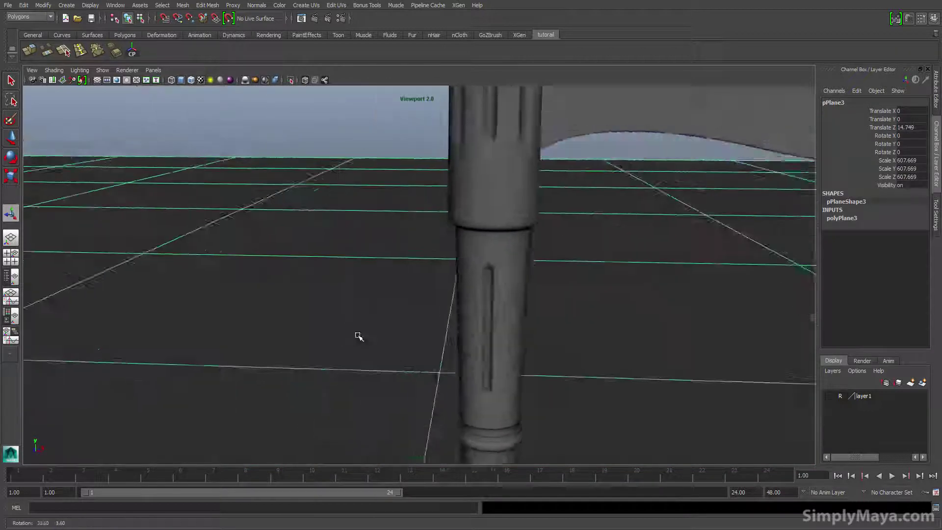
{"action": "scroll", "coordinate": [422, 319], "scroll_direction": "down", "scroll_amount": 8}
{"action": "scroll", "coordinate": [449, 330], "scroll_direction": "down", "scroll_amount": 3}
{"action": "left_click_drag", "start_coordinate": [449, 330], "coordinate": [425, 339], "text": "alt"}
{"action": "right_click_drag", "start_coordinate": [425, 339], "coordinate": [711, 299], "text": "alt"}
{"action": "left_click_drag", "start_coordinate": [711, 299], "coordinate": [407, 257], "text": "alt"}
Turn off the leg's smooth preview and select a second vertical strip of faces on the tapered section between its edge-loop groups.
{"action": "left_click", "coordinate": [336, 256]}
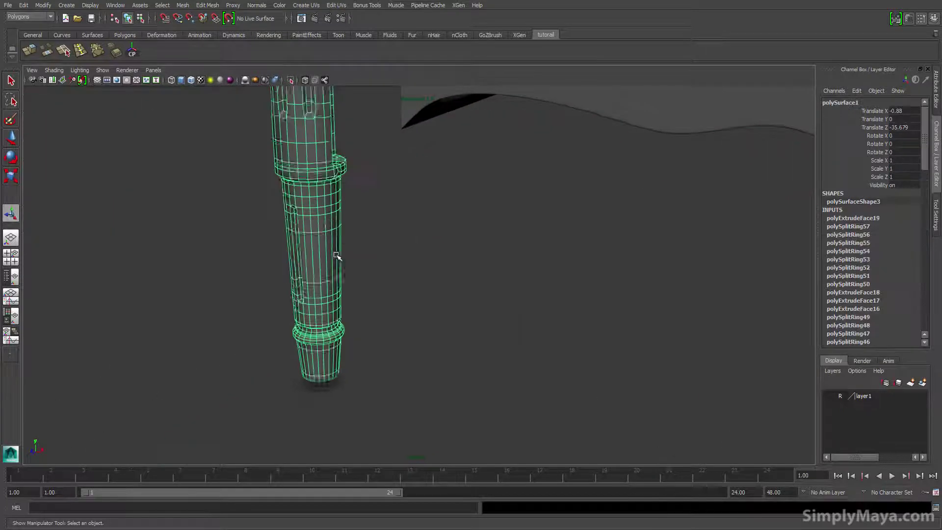
{"action": "key", "text": "1"}
{"action": "middle_click_drag", "start_coordinate": [307, 230], "coordinate": [431, 269], "text": "alt"}
{"action": "right_click_drag", "start_coordinate": [432, 269], "coordinate": [765, 288], "text": "alt"}
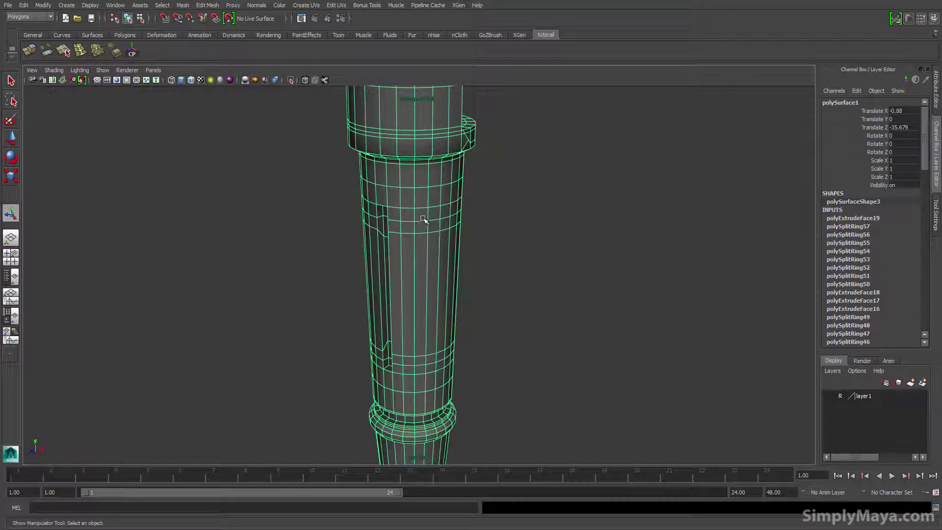
{"action": "left_click", "coordinate": [421, 215]}
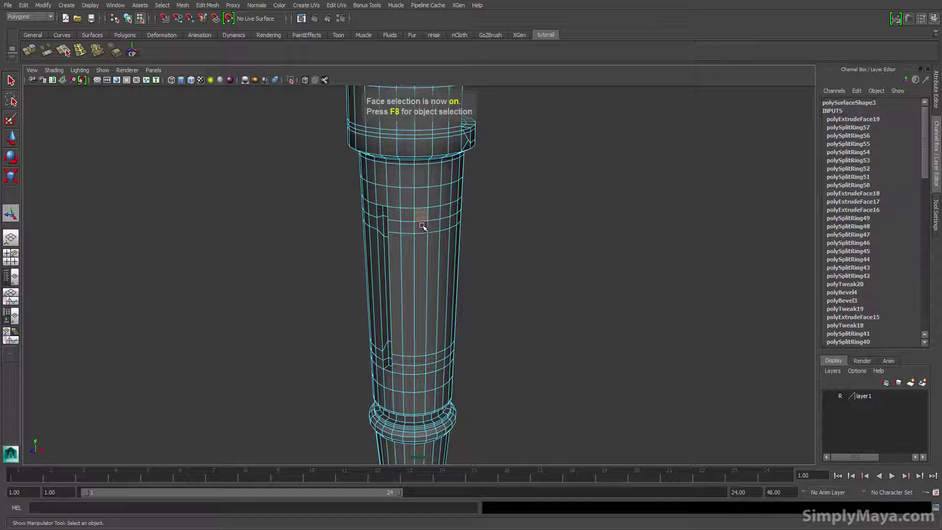
{"action": "left_click", "coordinate": [422, 246], "text": "shift"}
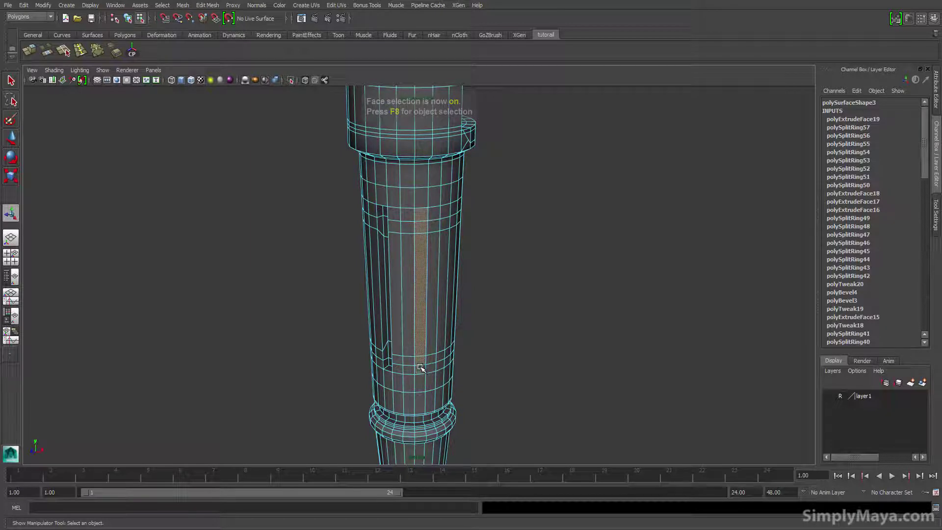
Extrude the second strip inward with a local Z translation of -0.266 and scale it to 0.693 in local X and 0.635 in local Y.
{"action": "left_click", "coordinate": [29, 49]}
{"action": "left_click_drag", "start_coordinate": [252, 293], "coordinate": [357, 286], "text": "alt"}
{"action": "left_click_drag", "start_coordinate": [129, 298], "coordinate": [120, 304]}
{"action": "left_click_drag", "start_coordinate": [82, 253], "coordinate": [84, 255]}
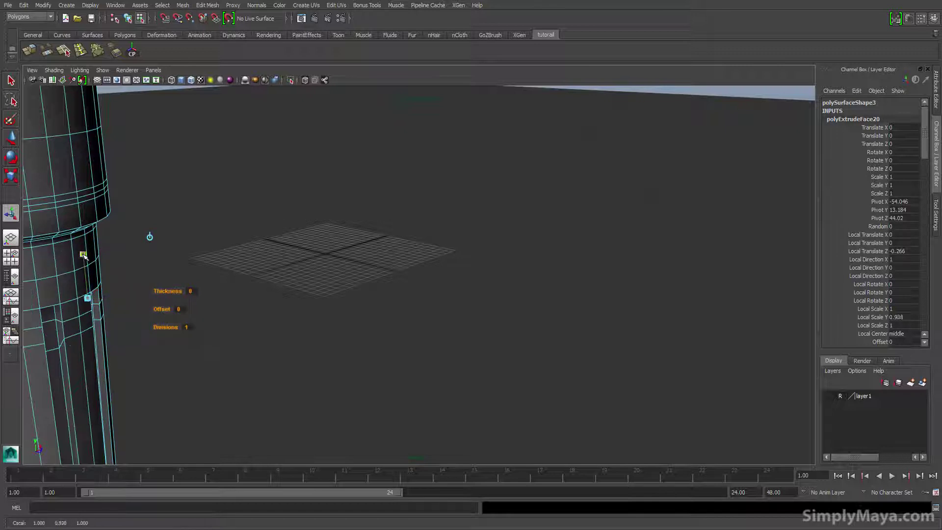
{"action": "left_click_drag", "start_coordinate": [176, 294], "coordinate": [96, 301], "text": "alt"}
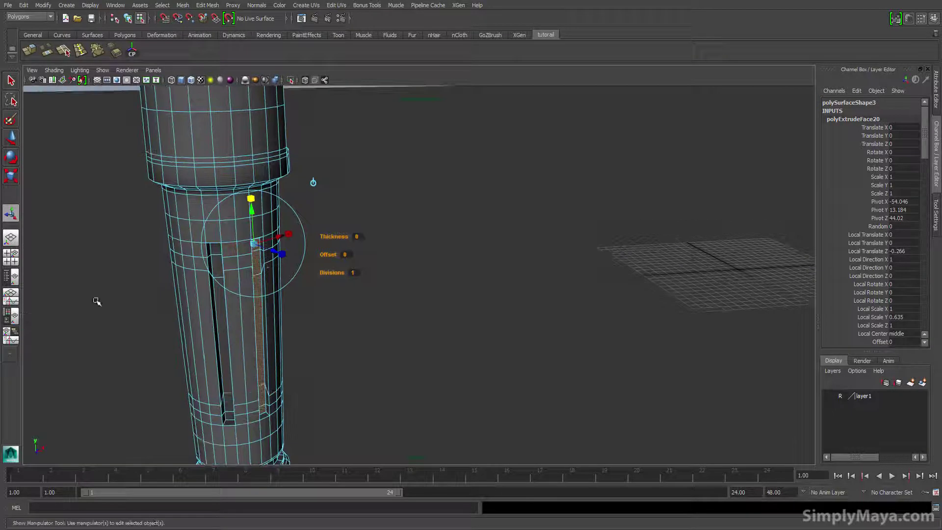
{"action": "left_click_drag", "start_coordinate": [290, 237], "coordinate": [283, 239]}
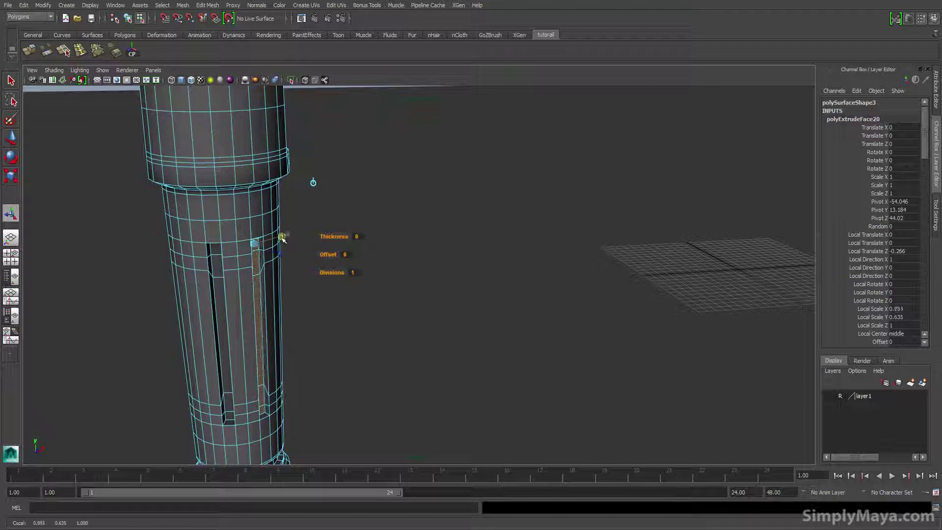
Select a third vertical strip of faces around the tapered section, leaving a gap to the existing flutes.
{"action": "middle_click_drag", "start_coordinate": [210, 289], "coordinate": [256, 294], "text": "alt"}
{"action": "left_click_drag", "start_coordinate": [256, 294], "coordinate": [299, 281], "text": "alt"}
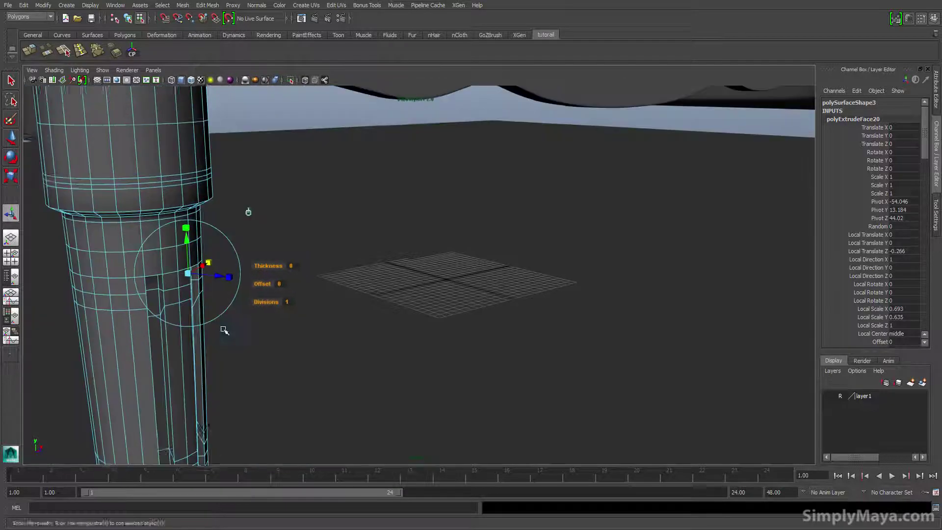
{"action": "middle_click_drag", "start_coordinate": [225, 330], "coordinate": [330, 317], "text": "alt"}
{"action": "left_click_drag", "start_coordinate": [330, 317], "coordinate": [260, 278], "text": "alt"}
{"action": "double_click", "coordinate": [226, 293]}
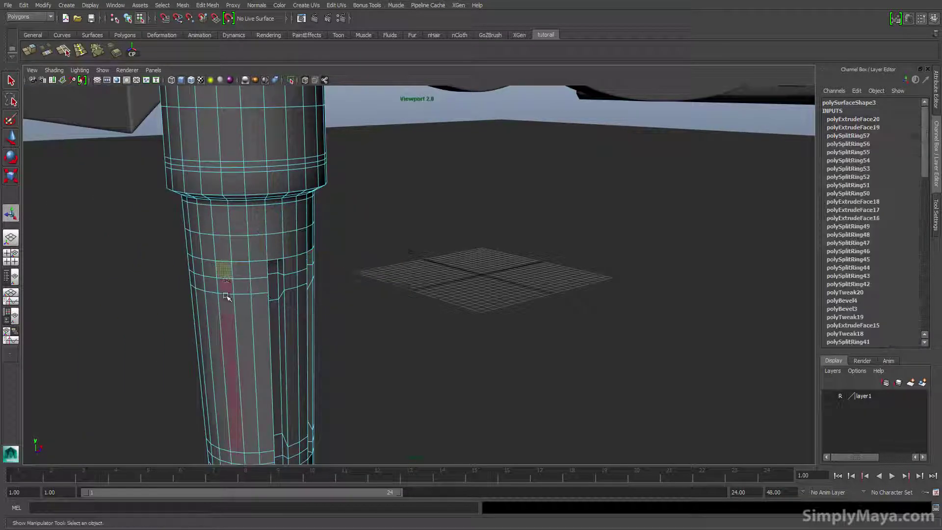
{"action": "left_click_drag", "start_coordinate": [242, 450], "coordinate": [257, 335], "text": "alt"}
{"action": "left_click_drag", "start_coordinate": [96, 160], "coordinate": [229, 255], "text": "alt"}
{"action": "right_click_drag", "start_coordinate": [290, 258], "coordinate": [179, 277], "text": "alt"}
{"action": "left_click_drag", "start_coordinate": [179, 277], "coordinate": [160, 261], "text": "alt"}
Extrude the third strip inward with a local Z translation of -0.325, narrow its faces, and return to object selection.
{"action": "left_click", "coordinate": [30, 52]}
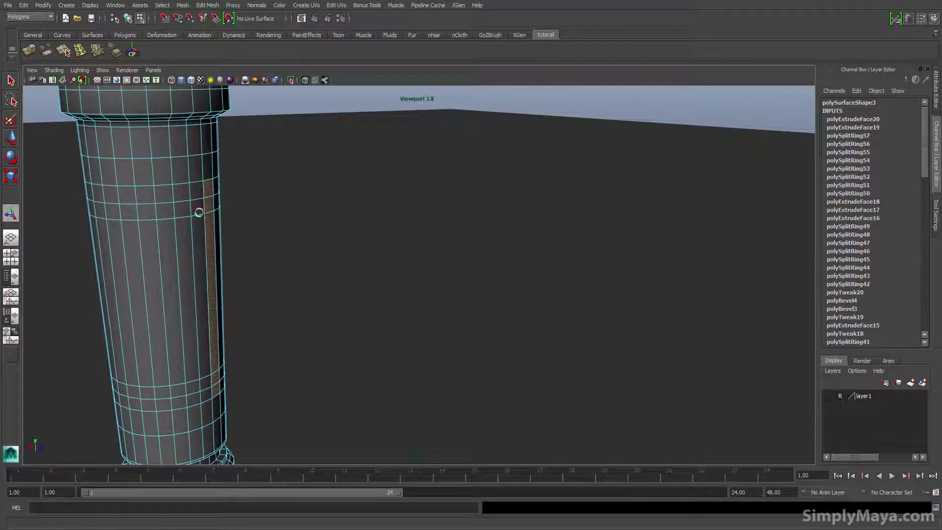
{"action": "left_click_drag", "start_coordinate": [236, 192], "coordinate": [158, 257]}
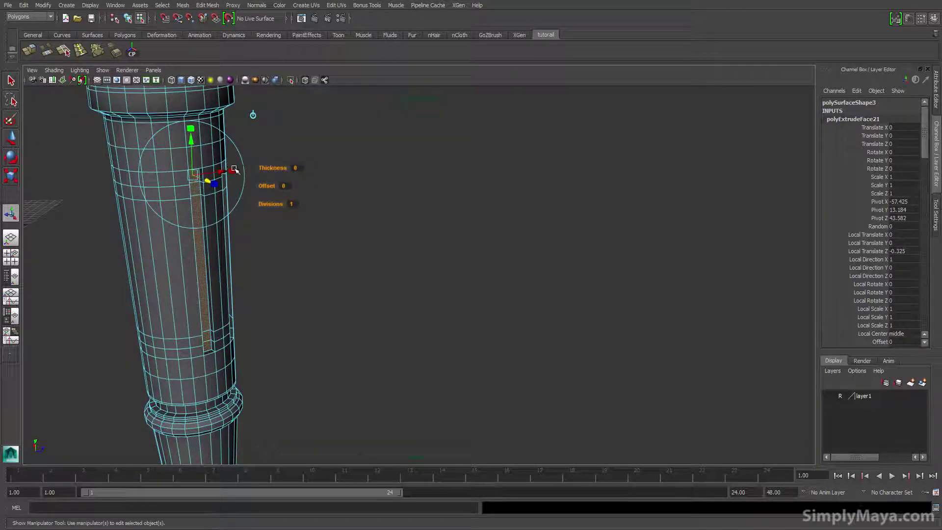
{"action": "left_click_drag", "start_coordinate": [234, 169], "coordinate": [206, 235]}
{"action": "right_click_drag", "start_coordinate": [234, 233], "coordinate": [263, 220]}
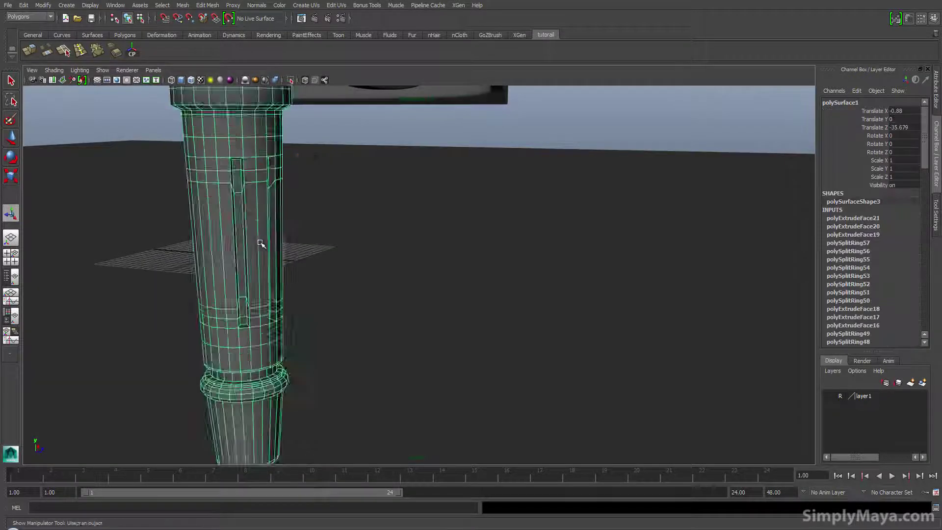
Examine the smoothed fluted leg beneath the whole nightstand and compare its proportions with the reference photo.
{"action": "scroll", "coordinate": [278, 307], "scroll_direction": "down", "scroll_amount": 5}
{"action": "middle_click_drag", "start_coordinate": [356, 265], "coordinate": [331, 345], "text": "alt"}
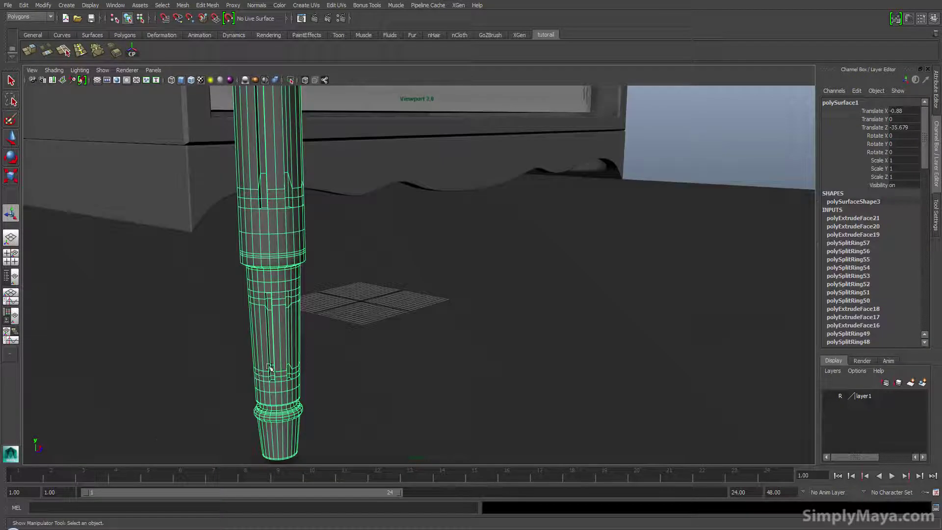
{"action": "left_click", "coordinate": [393, 294]}
{"action": "scroll", "coordinate": [392, 306], "scroll_direction": "down", "scroll_amount": 3}
{"action": "left_click_drag", "start_coordinate": [391, 316], "coordinate": [393, 373], "text": "alt"}
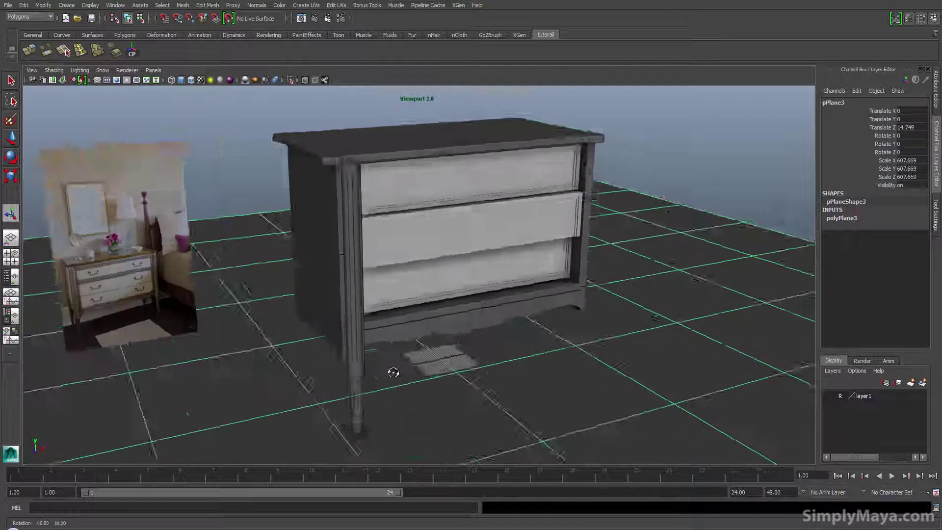
{"action": "middle_click_drag", "start_coordinate": [396, 265], "coordinate": [399, 162], "text": "alt"}
{"action": "right_click_drag", "start_coordinate": [346, 311], "coordinate": [412, 319], "text": "alt"}
{"action": "middle_click_drag", "start_coordinate": [359, 349], "coordinate": [364, 303], "text": "alt"}
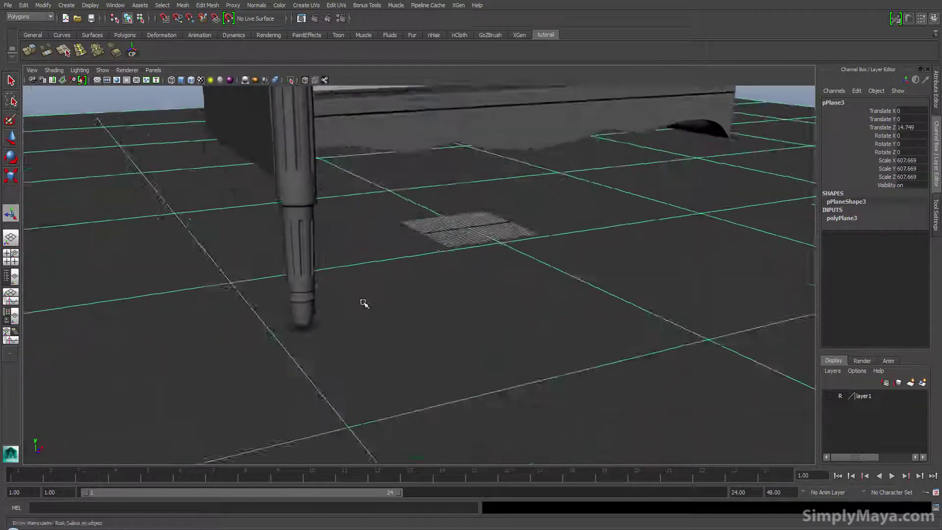
{"action": "left_click_drag", "start_coordinate": [364, 303], "coordinate": [379, 332], "text": "alt"}
{"action": "left_click_drag", "start_coordinate": [378, 254], "coordinate": [363, 224], "text": "alt"}
{"action": "left_click_drag", "start_coordinate": [332, 325], "coordinate": [373, 264], "text": "alt"}
Move the leg slightly to line it up with the cabinet's front corner, and deselect it.
{"action": "left_click", "coordinate": [347, 326]}
{"action": "key", "text": "w"}
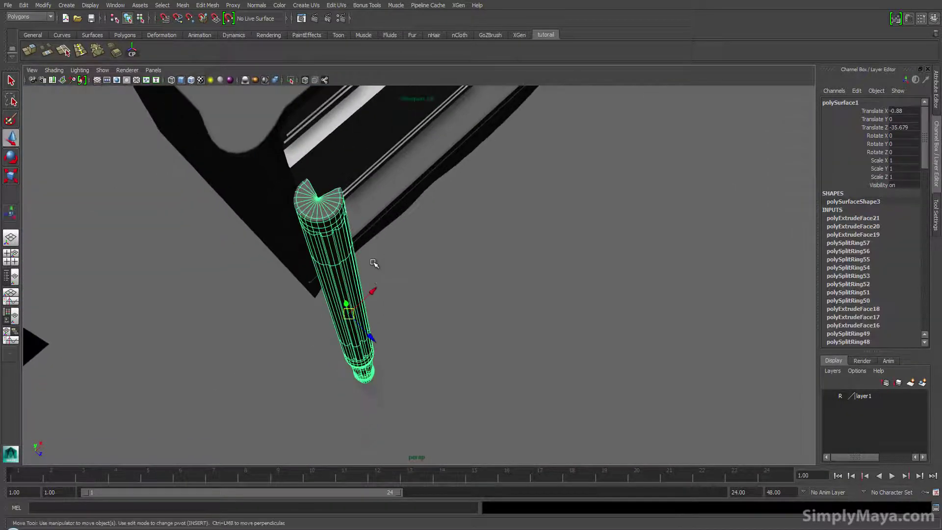
{"action": "left_click_drag", "start_coordinate": [371, 336], "coordinate": [309, 293]}
{"action": "left_click_drag", "start_coordinate": [309, 293], "coordinate": [236, 216], "text": "alt"}
{"action": "middle_click_drag", "start_coordinate": [430, 343], "coordinate": [279, 294], "text": "alt"}
{"action": "left_click_drag", "start_coordinate": [278, 403], "coordinate": [287, 402]}
{"action": "left_click", "coordinate": [246, 213]}
Slide the middle drawer forward out of the cabinet to a Translate Z of 39.761.
{"action": "scroll", "coordinate": [269, 256], "scroll_direction": "down", "scroll_amount": 3}
{"action": "scroll", "coordinate": [269, 255], "scroll_direction": "down", "scroll_amount": 2}
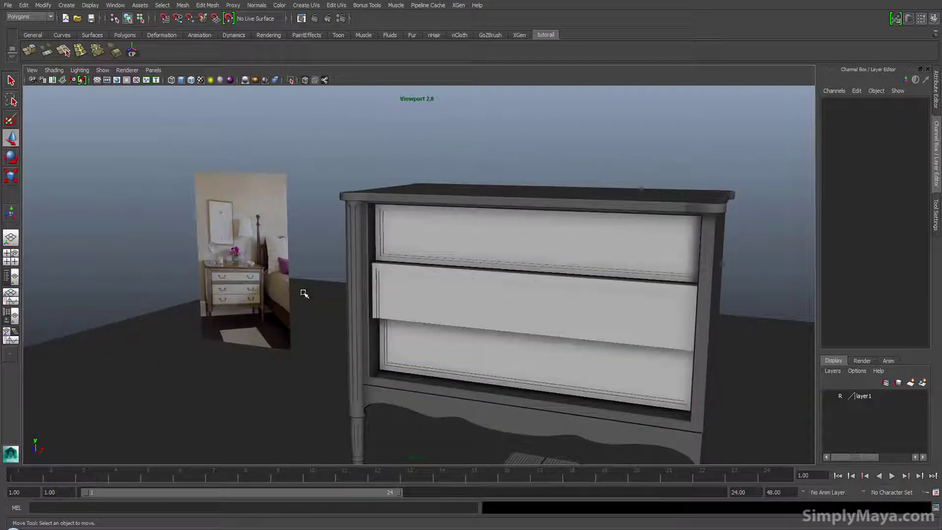
{"action": "left_click_drag", "start_coordinate": [305, 293], "coordinate": [283, 281], "text": "alt"}
{"action": "middle_click_drag", "start_coordinate": [326, 316], "coordinate": [282, 246], "text": "alt"}
{"action": "left_click_drag", "start_coordinate": [282, 248], "coordinate": [289, 249], "text": "alt"}
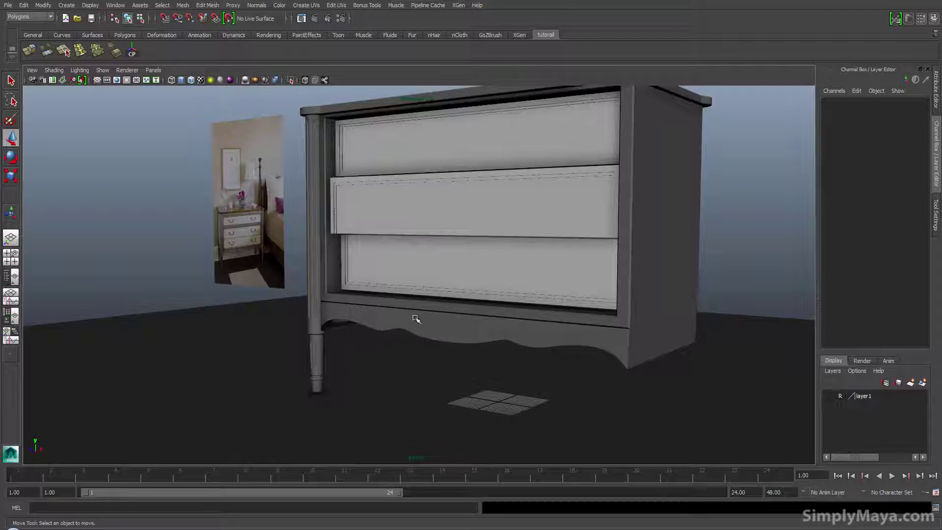
{"action": "left_click_drag", "start_coordinate": [494, 339], "coordinate": [351, 227], "text": "alt"}
{"action": "left_click", "coordinate": [356, 227]}
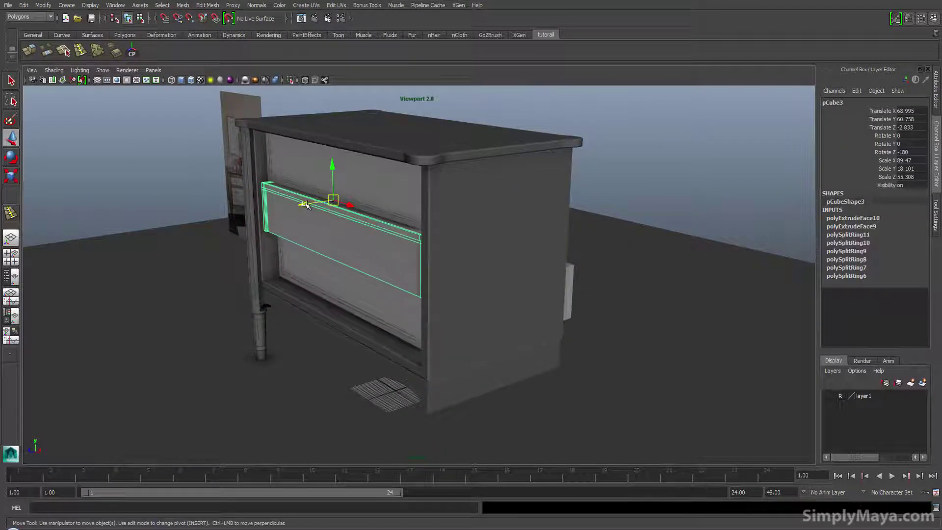
{"action": "left_click_drag", "start_coordinate": [304, 203], "coordinate": [207, 259]}
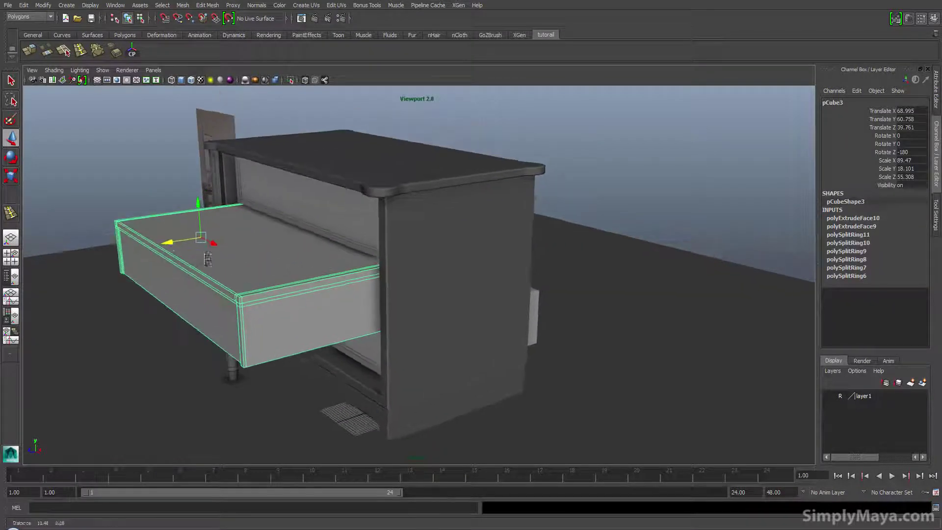
Push the top drawer back into the cabinet to a Translate Z of -12.181.
{"action": "left_click", "coordinate": [292, 193]}
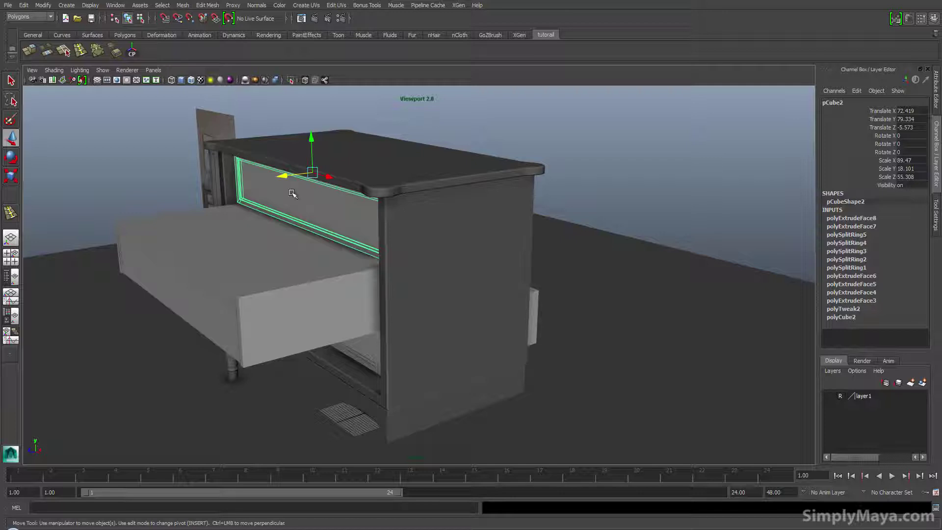
{"action": "left_click_drag", "start_coordinate": [247, 184], "coordinate": [309, 194]}
{"action": "left_click", "coordinate": [277, 178]}
{"action": "left_click_drag", "start_coordinate": [262, 242], "coordinate": [230, 280], "text": "alt"}
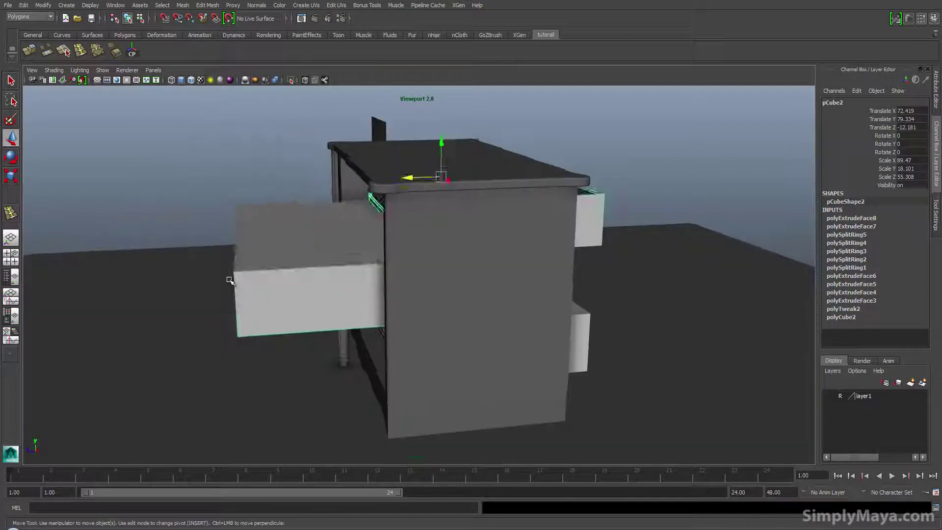
Pull the middle drawer completely clear of the cabinet to a Translate Z of 64.971.
{"action": "middle_click_drag", "start_coordinate": [229, 280], "coordinate": [241, 275], "text": "alt"}
{"action": "left_click", "coordinate": [278, 259]}
{"action": "left_click_drag", "start_coordinate": [282, 226], "coordinate": [218, 231]}
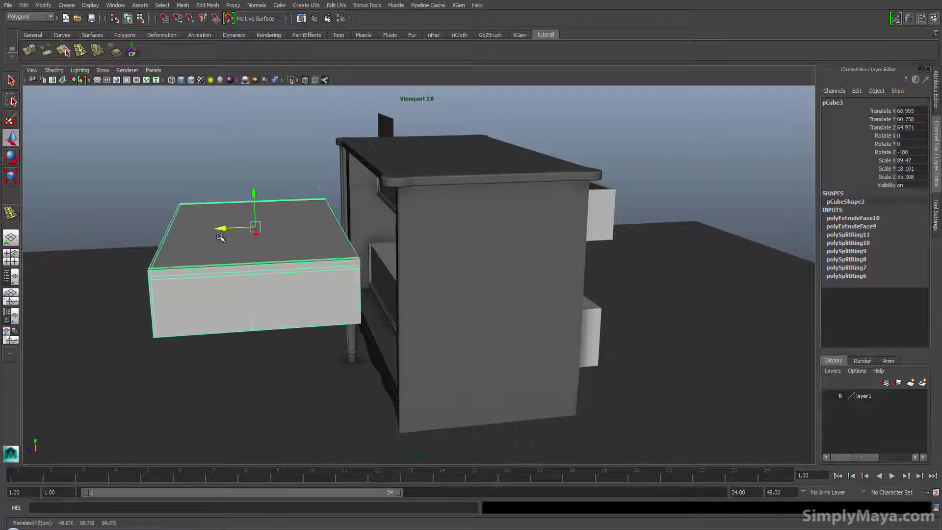
{"action": "middle_click_drag", "start_coordinate": [220, 238], "coordinate": [245, 265], "text": "alt"}
Insert two edge loops on the middle drawer, close to its side and back edges.
{"action": "left_click", "coordinate": [80, 50]}
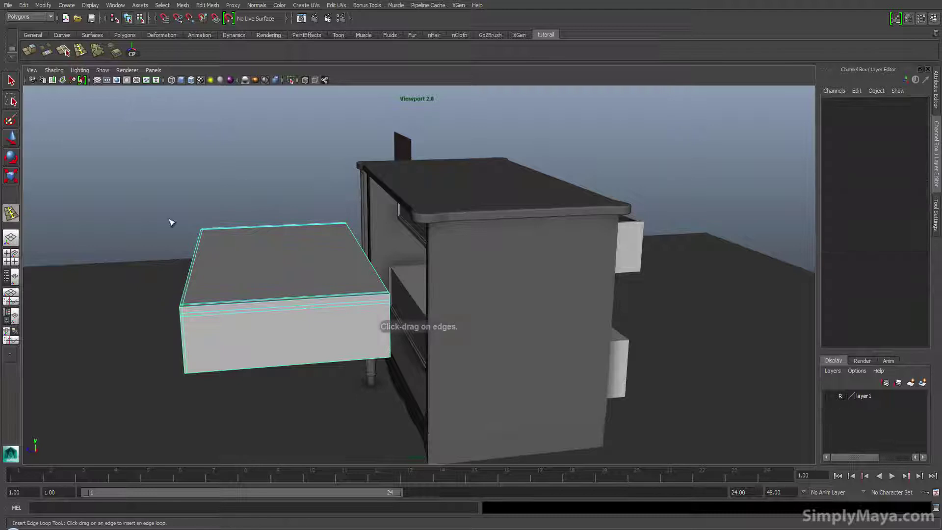
{"action": "left_click_drag", "start_coordinate": [168, 221], "coordinate": [202, 278], "text": "alt"}
{"action": "left_click_drag", "start_coordinate": [192, 321], "coordinate": [370, 268]}
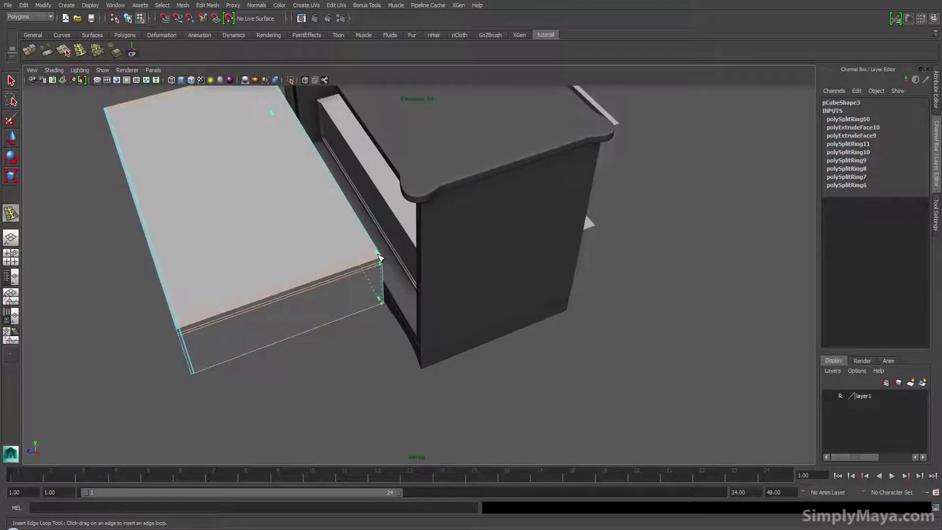
{"action": "left_click", "coordinate": [378, 259]}
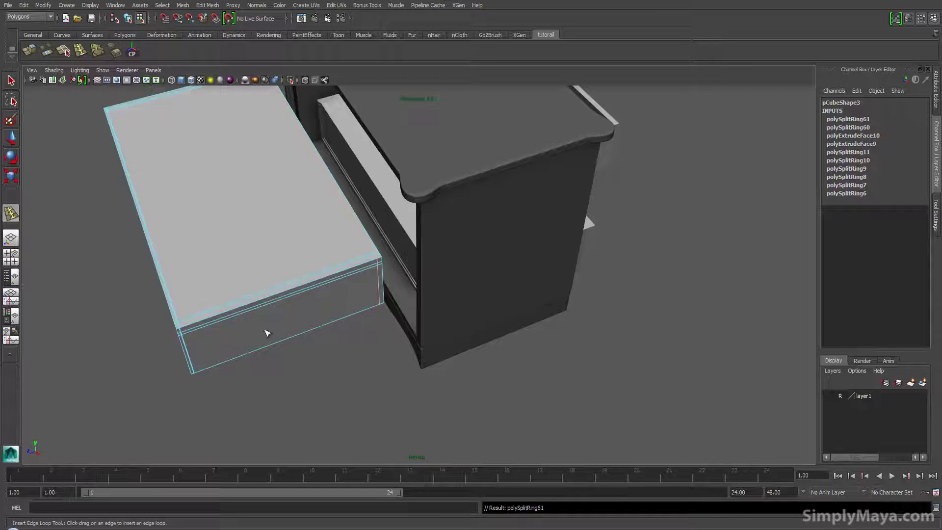
Switch to face selection and select the middle drawer's body faces behind its front panel, using the side view.
{"action": "left_click_drag", "start_coordinate": [251, 284], "coordinate": [276, 328], "text": "alt"}
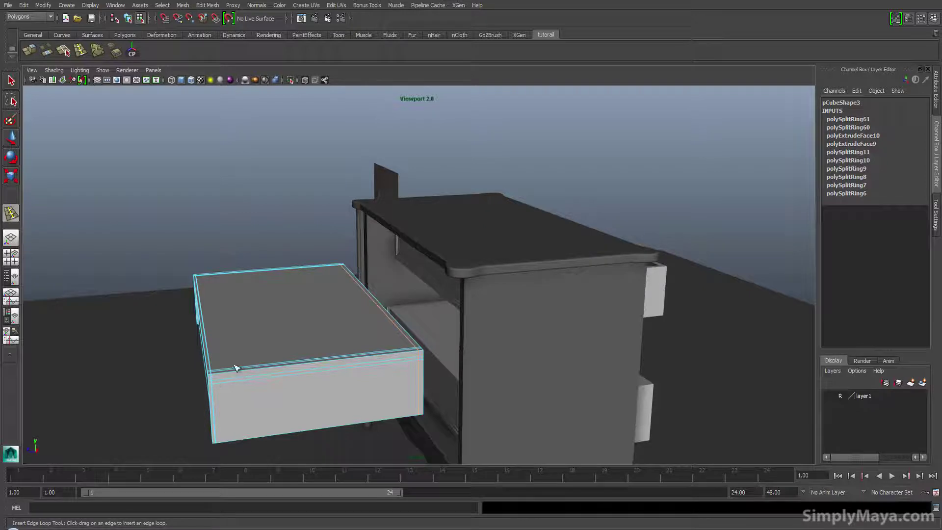
{"action": "key", "text": "q"}
{"action": "mouse_move", "coordinate": [256, 347]}
{"action": "left_mouse_down", "text": "alt"}
{"action": "mouse_move", "coordinate": [248, 318]}
{"action": "mouse_move", "coordinate": [263, 330]}
{"action": "left_mouse_up", "text": "alt"}
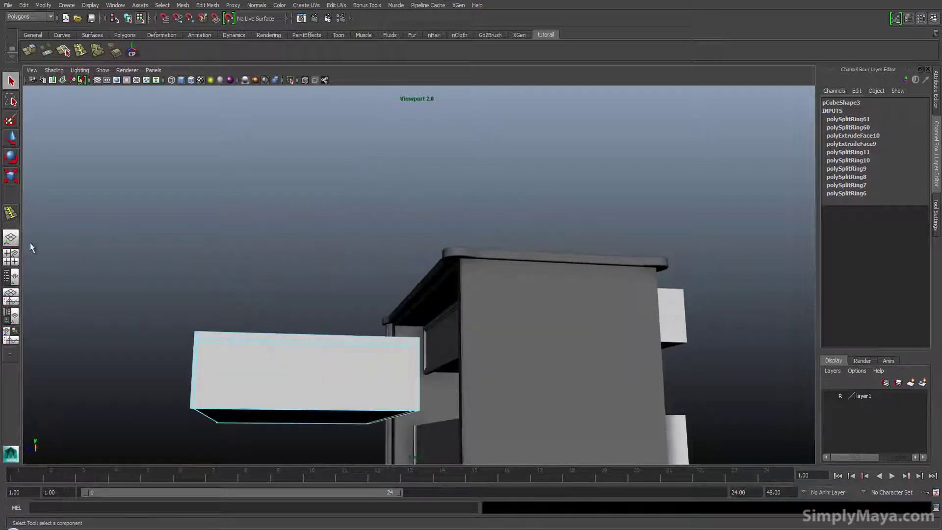
{"action": "left_click", "coordinate": [11, 256]}
{"action": "key", "text": "f"}
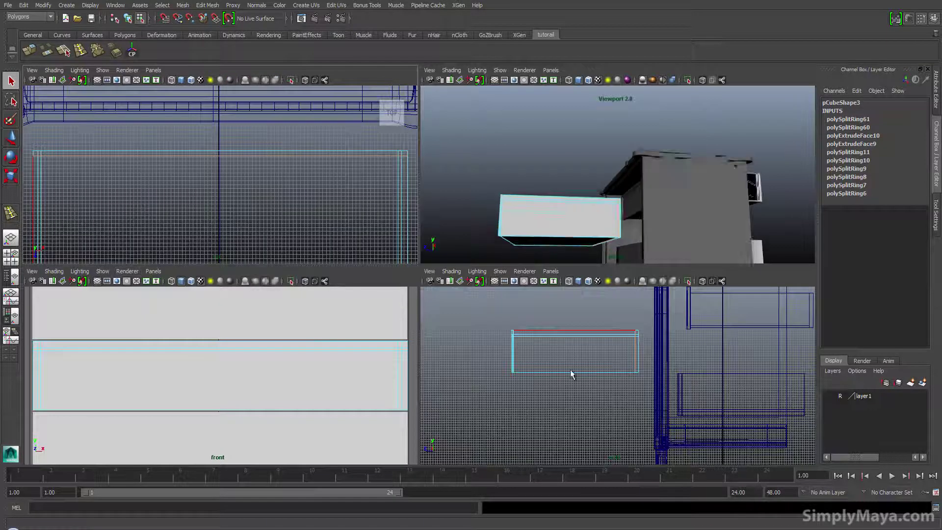
{"action": "key", "text": "f"}
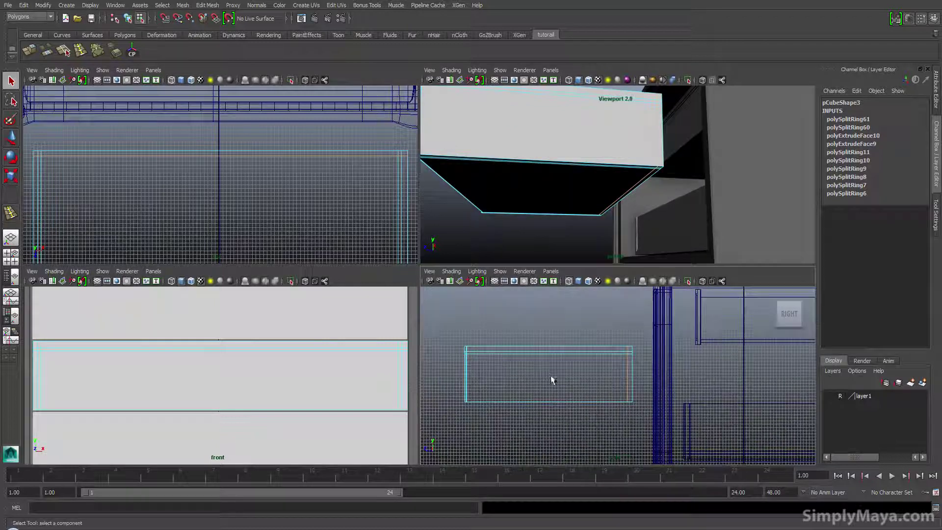
{"action": "key", "text": "F11"}
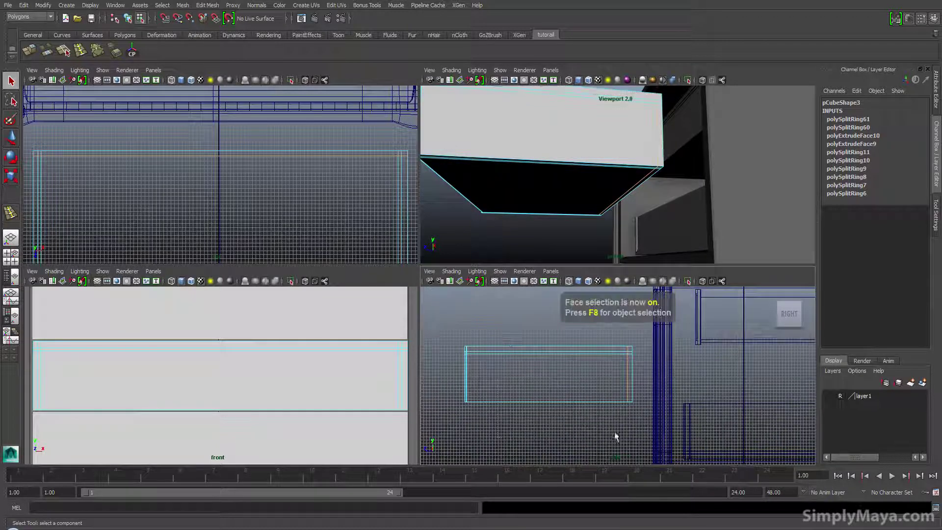
{"action": "left_click_drag", "start_coordinate": [540, 239], "coordinate": [552, 247], "text": "alt"}
{"action": "key", "text": "space"}
Extrude the selected drawer body faces, reducing their height to Scale Y 0.814 and lowering them to Translate Y -1.293.
{"action": "left_click_drag", "start_coordinate": [414, 320], "coordinate": [255, 379], "text": "alt"}
{"action": "middle_click_drag", "start_coordinate": [255, 378], "coordinate": [333, 362], "text": "alt"}
{"action": "right_click_drag", "start_coordinate": [333, 362], "coordinate": [260, 348], "text": "alt"}
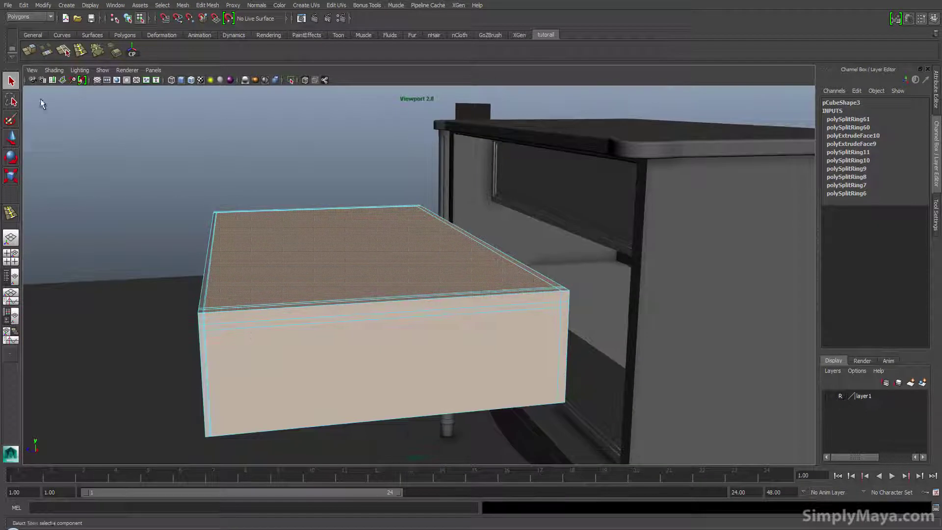
{"action": "left_click", "coordinate": [30, 51]}
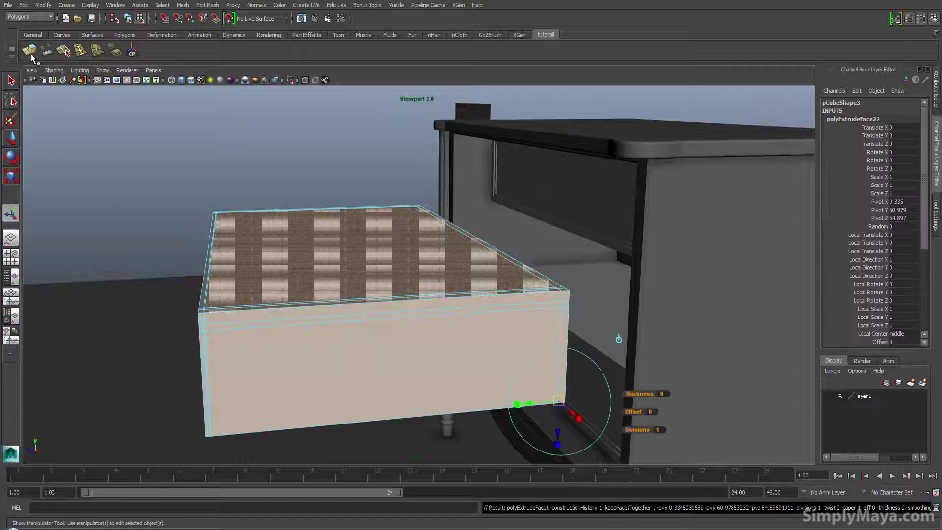
{"action": "left_click", "coordinate": [620, 340]}
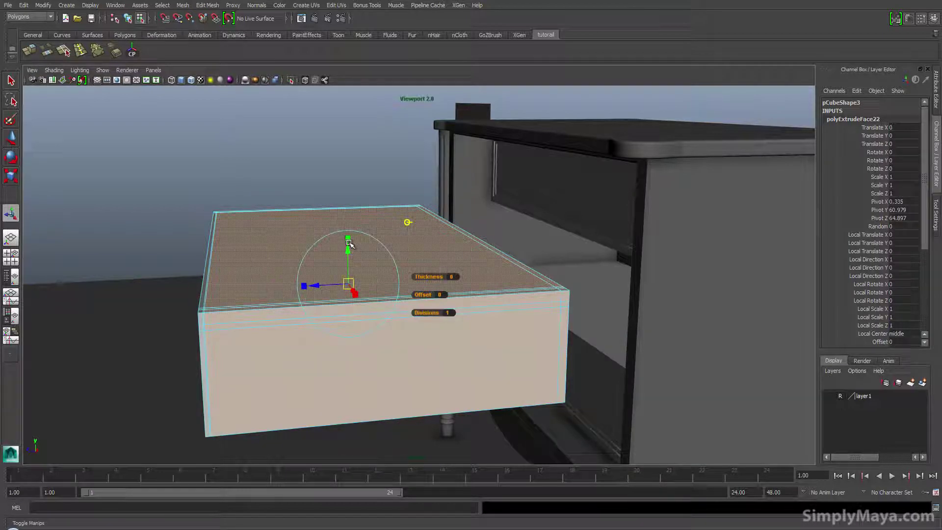
{"action": "left_click_drag", "start_coordinate": [349, 240], "coordinate": [238, 288]}
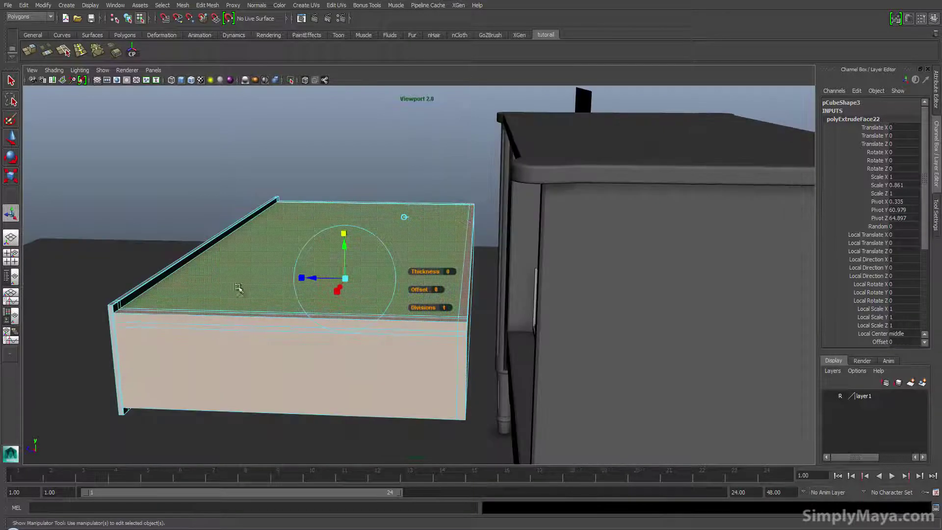
{"action": "left_click_drag", "start_coordinate": [345, 236], "coordinate": [342, 251]}
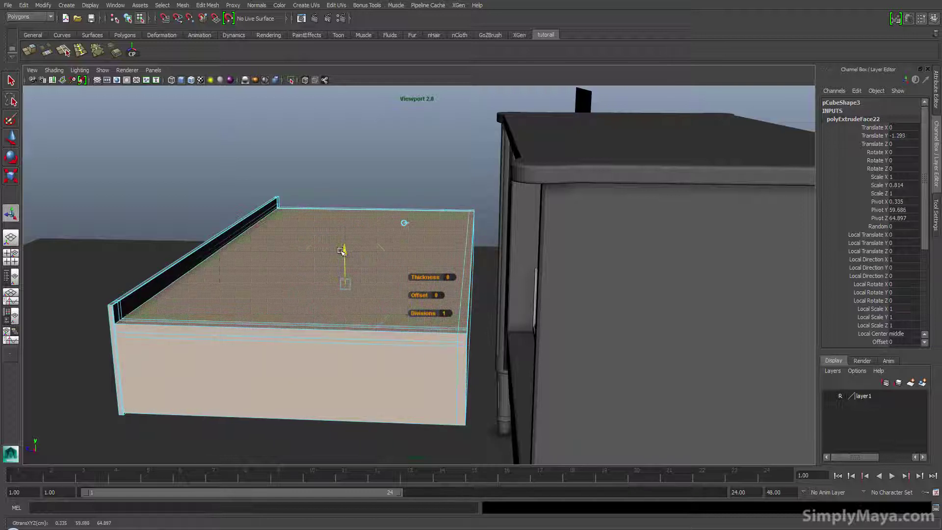
Narrow the extruded drawer body behind its front panel to a Scale X of 0.957.
{"action": "left_click_drag", "start_coordinate": [195, 270], "coordinate": [198, 294], "text": "alt"}
{"action": "left_click_drag", "start_coordinate": [326, 299], "coordinate": [491, 302]}
{"action": "left_click_drag", "start_coordinate": [658, 288], "coordinate": [532, 316], "text": "alt"}
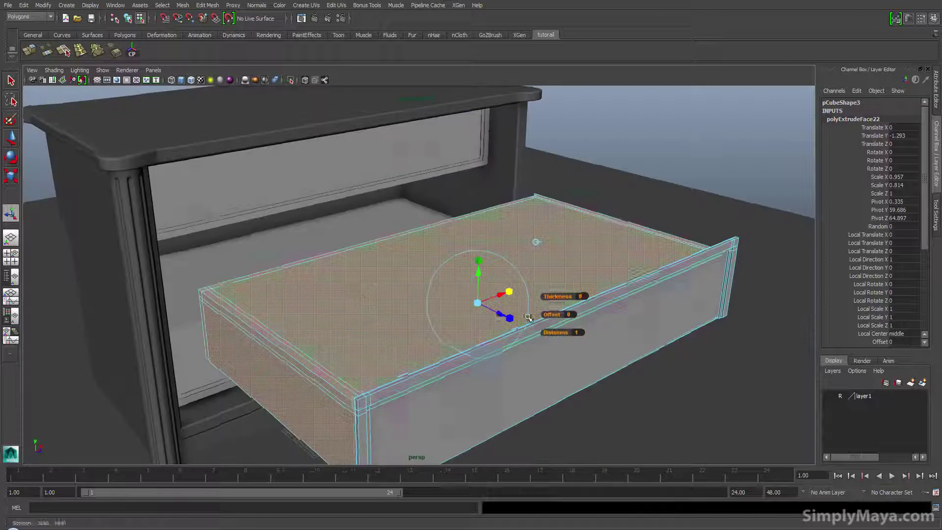
Hollow out the middle drawer by extruding its inner top face downward to a Translate Z of -14.306.
{"action": "left_click", "coordinate": [363, 299]}
{"action": "left_click_drag", "start_coordinate": [604, 294], "coordinate": [427, 264], "text": "alt"}
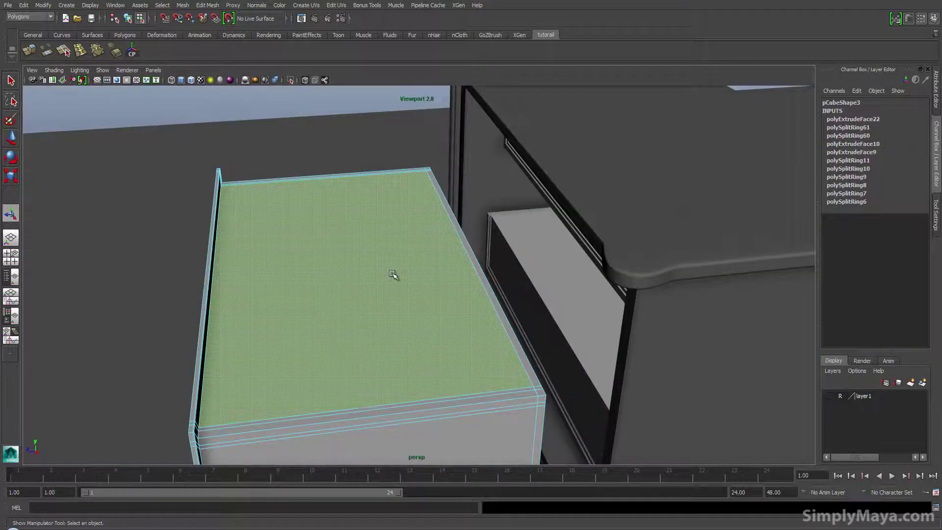
{"action": "key", "text": "ctrl+e"}
{"action": "left_click_drag", "start_coordinate": [353, 253], "coordinate": [358, 289], "text": "alt"}
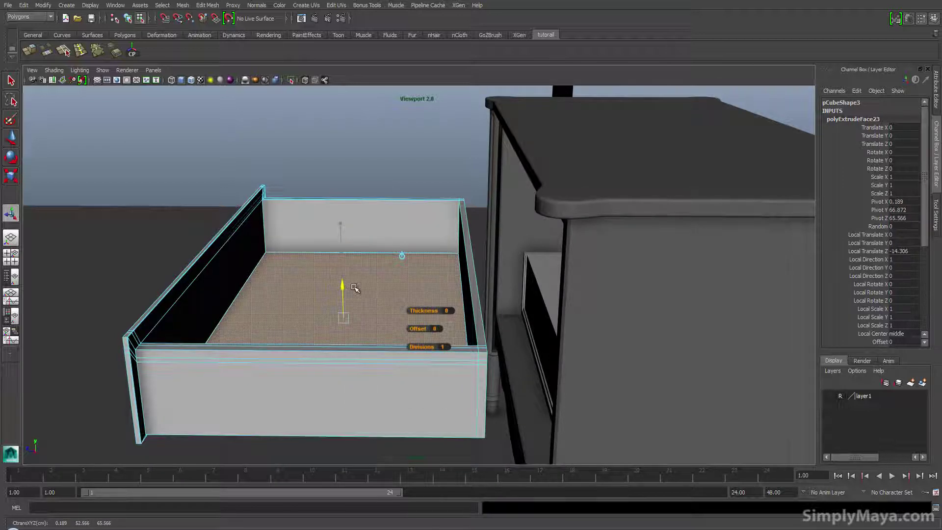
Select the middle drawer's inner floor face and examine the thickness of the drawer bottom in the side view.
{"action": "left_click", "coordinate": [180, 266]}
{"action": "left_click_drag", "start_coordinate": [180, 266], "coordinate": [259, 275], "text": "alt"}
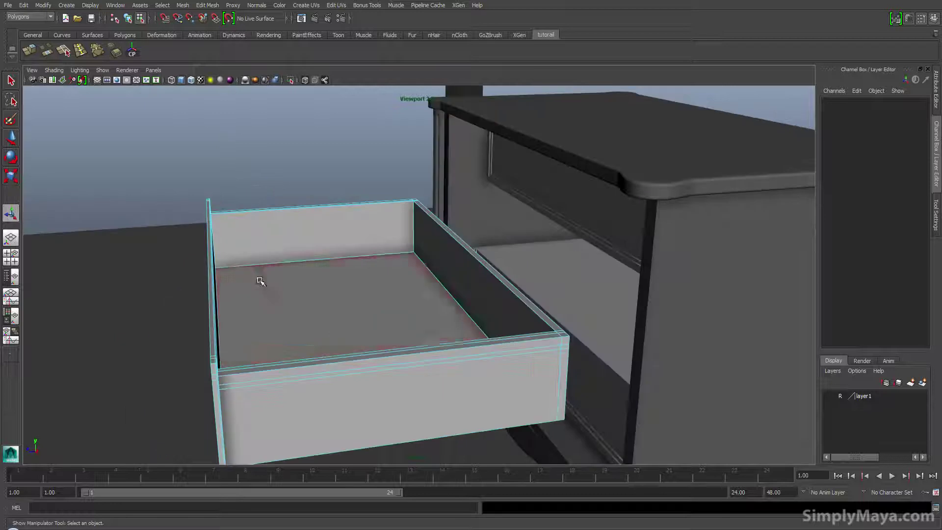
{"action": "left_click", "coordinate": [383, 292]}
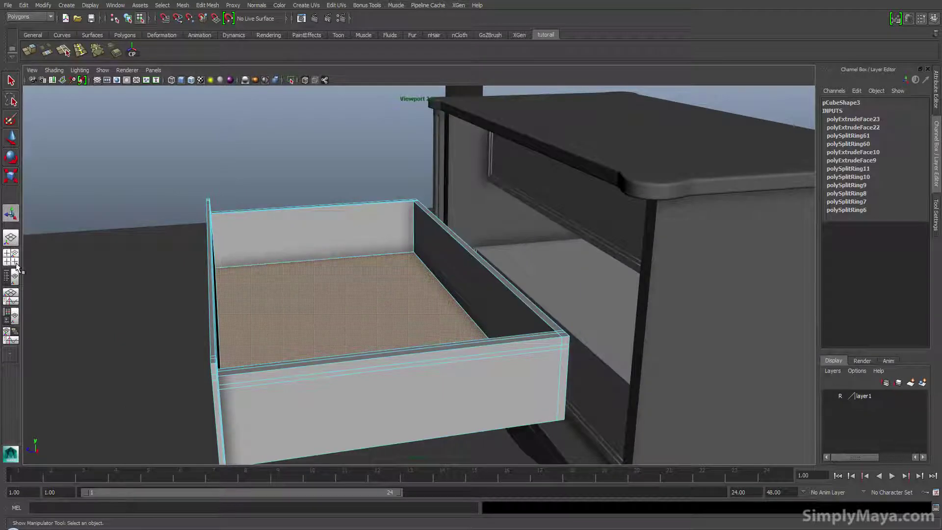
{"action": "left_click", "coordinate": [16, 265]}
{"action": "scroll", "coordinate": [337, 251], "scroll_direction": "down", "scroll_amount": 3}
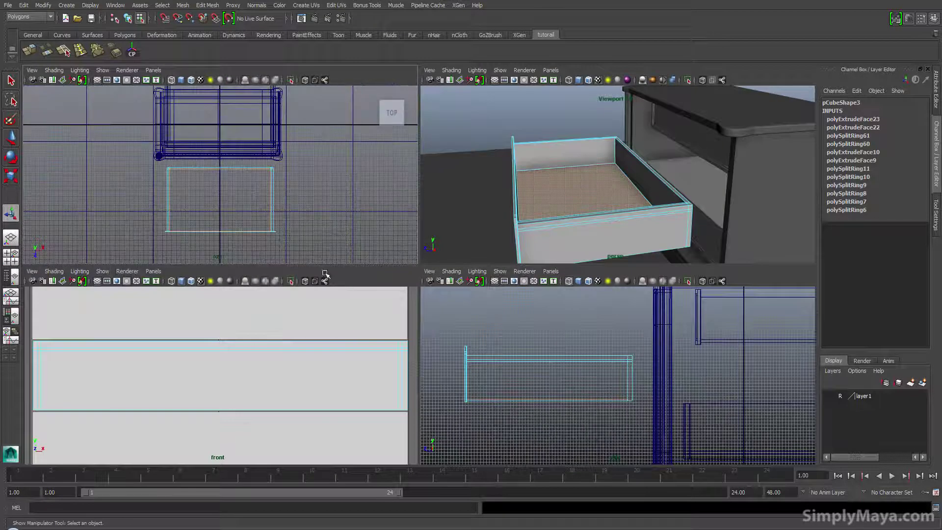
{"action": "key", "text": "f"}
{"action": "key", "text": "f"}
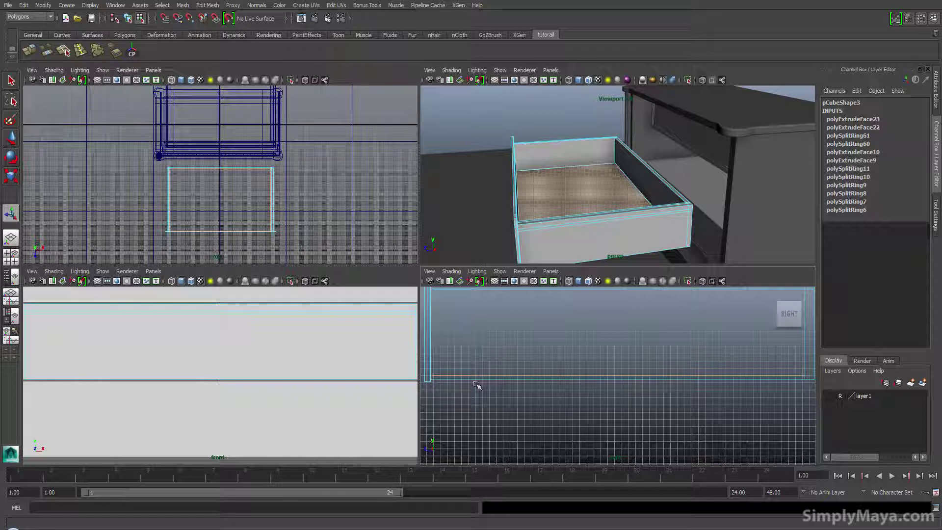
Return to object selection and push the middle drawer back into the cabinet to a Translate Z of -0.704.
{"action": "left_click_drag", "start_coordinate": [491, 235], "coordinate": [484, 211], "text": "alt"}
{"action": "left_click", "coordinate": [653, 196]}
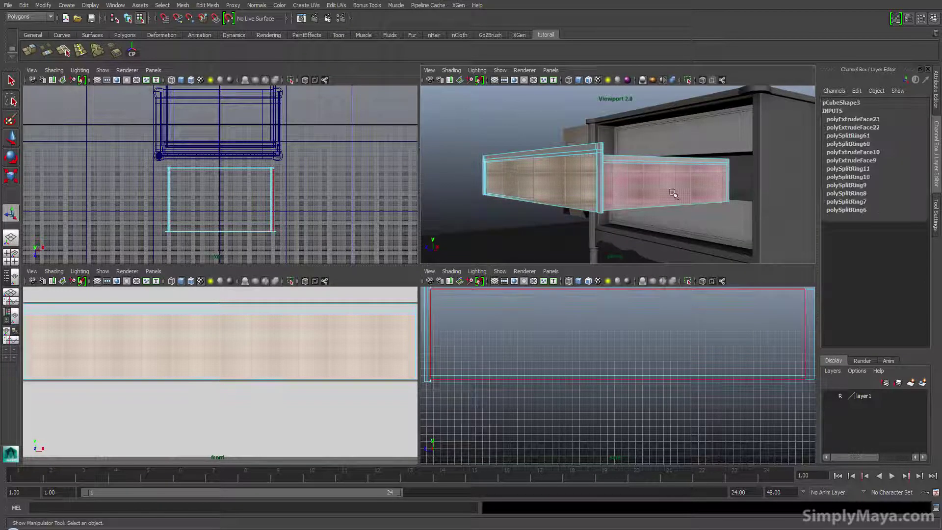
{"action": "right_click_drag", "start_coordinate": [665, 193], "coordinate": [697, 180]}
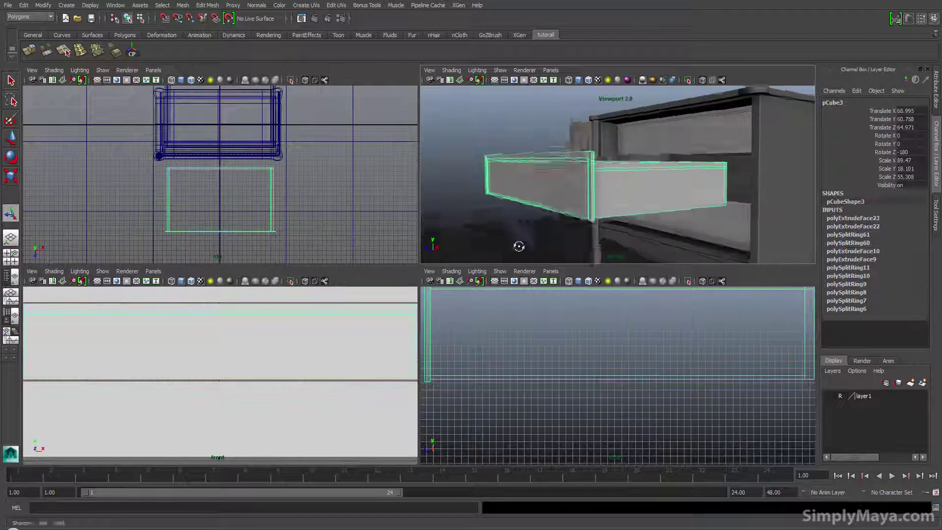
{"action": "key", "text": "w"}
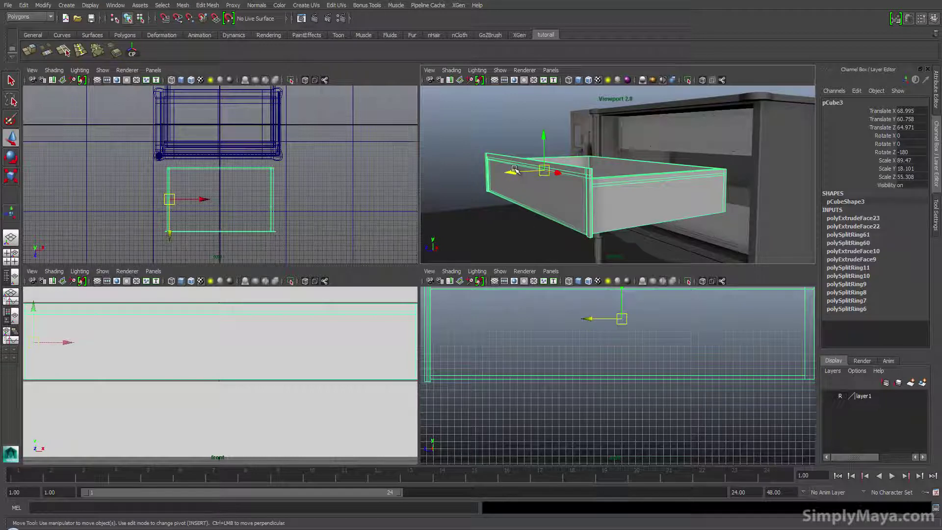
{"action": "left_click_drag", "start_coordinate": [512, 172], "coordinate": [624, 179]}
Examine the whole nightstand from several angles beside the reference photo, selecting the fluted leg.
{"action": "left_click_drag", "start_coordinate": [562, 197], "coordinate": [589, 201], "text": "alt"}
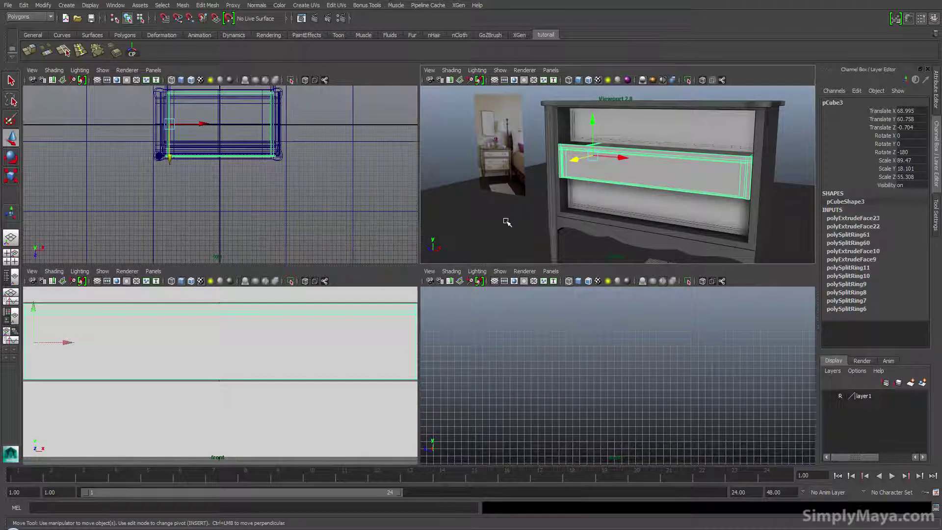
{"action": "key", "text": "space"}
{"action": "middle_click_drag", "start_coordinate": [486, 246], "coordinate": [455, 219], "text": "alt"}
{"action": "scroll", "coordinate": [453, 219], "scroll_direction": "down", "scroll_amount": 7}
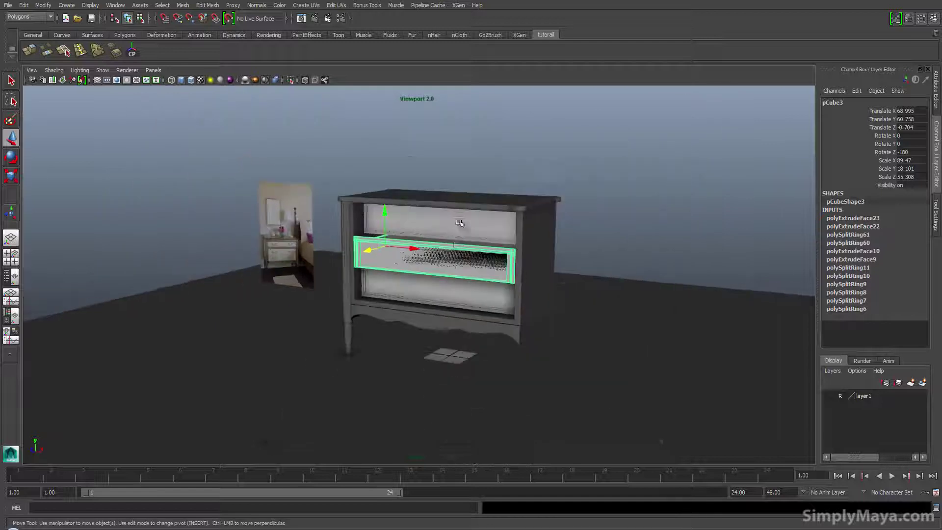
{"action": "left_click_drag", "start_coordinate": [460, 224], "coordinate": [422, 246], "text": "alt"}
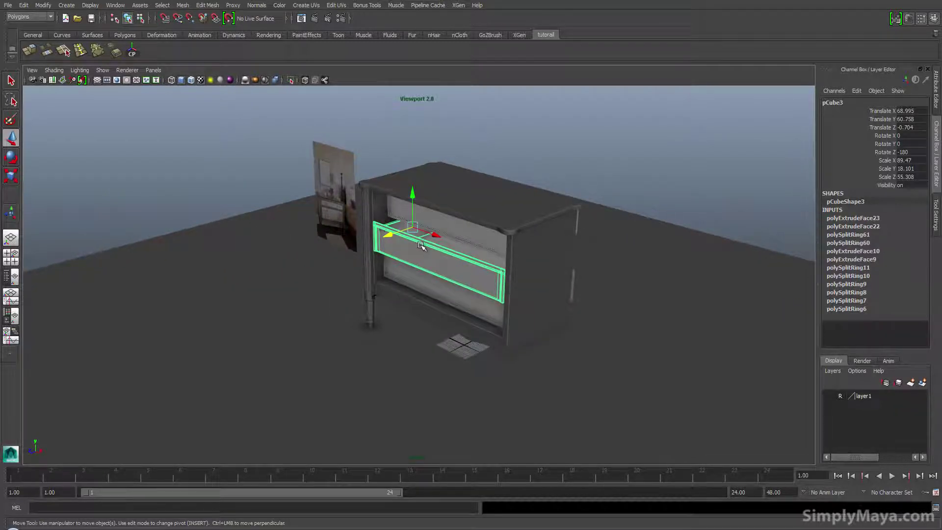
{"action": "left_click", "coordinate": [368, 259]}
{"action": "left_click_drag", "start_coordinate": [368, 259], "coordinate": [294, 176], "text": "alt"}
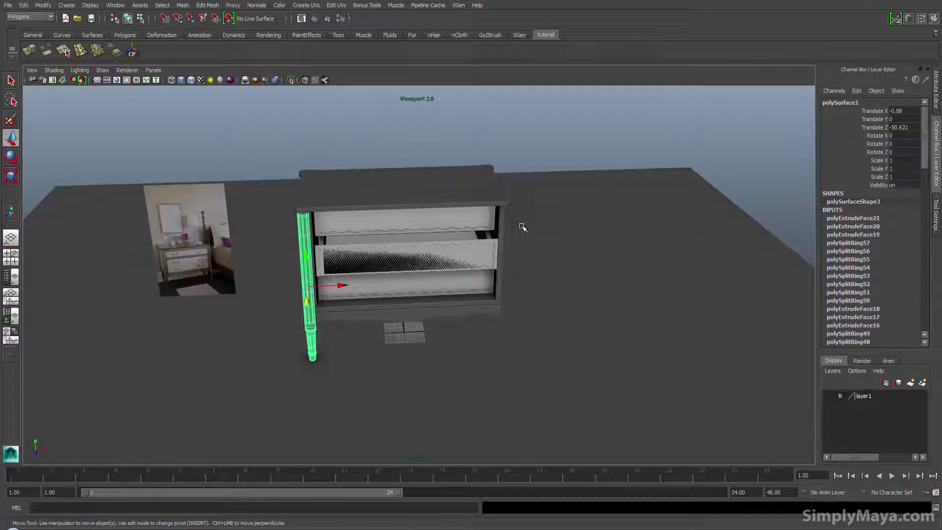
Move the top drawer forward, flush with the cabinet front, to a Translate Z of -0.027.
{"action": "left_click_drag", "start_coordinate": [441, 284], "coordinate": [423, 260], "text": "alt"}
{"action": "left_click", "coordinate": [454, 224]}
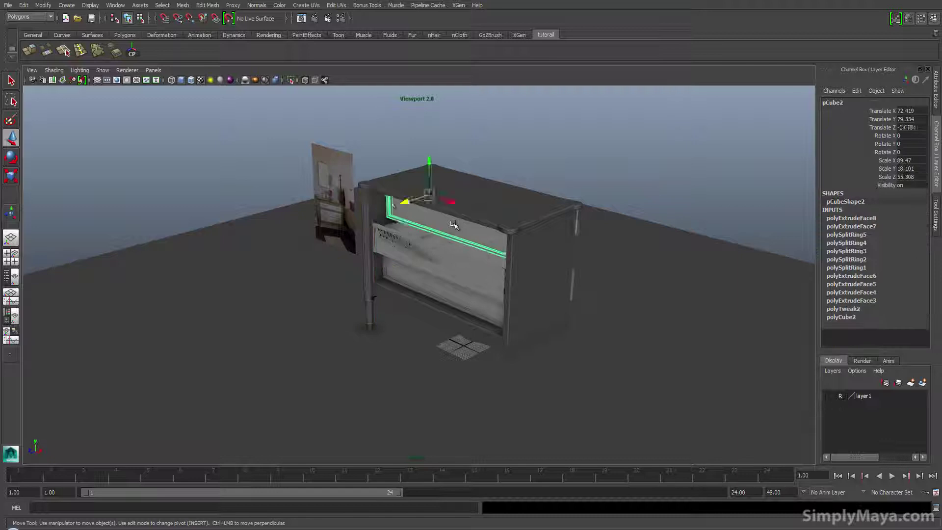
{"action": "left_click_drag", "start_coordinate": [413, 207], "coordinate": [393, 211]}
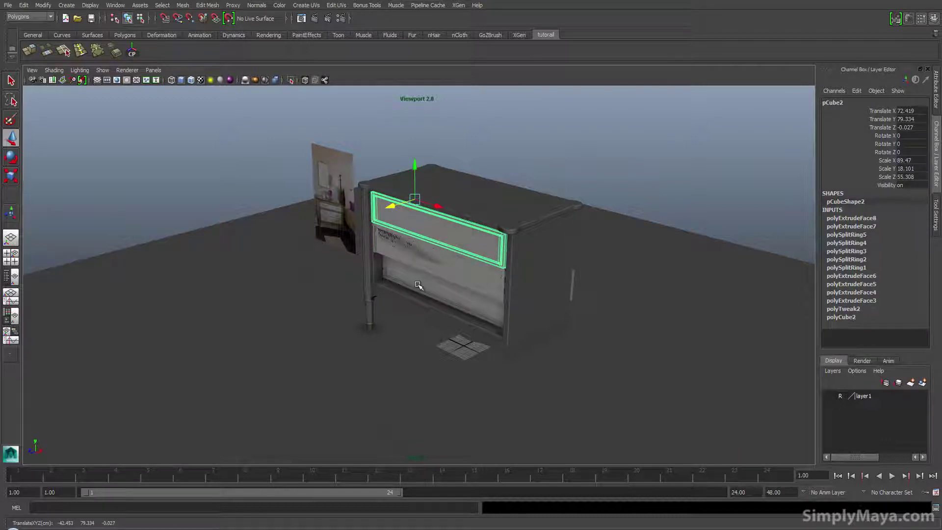